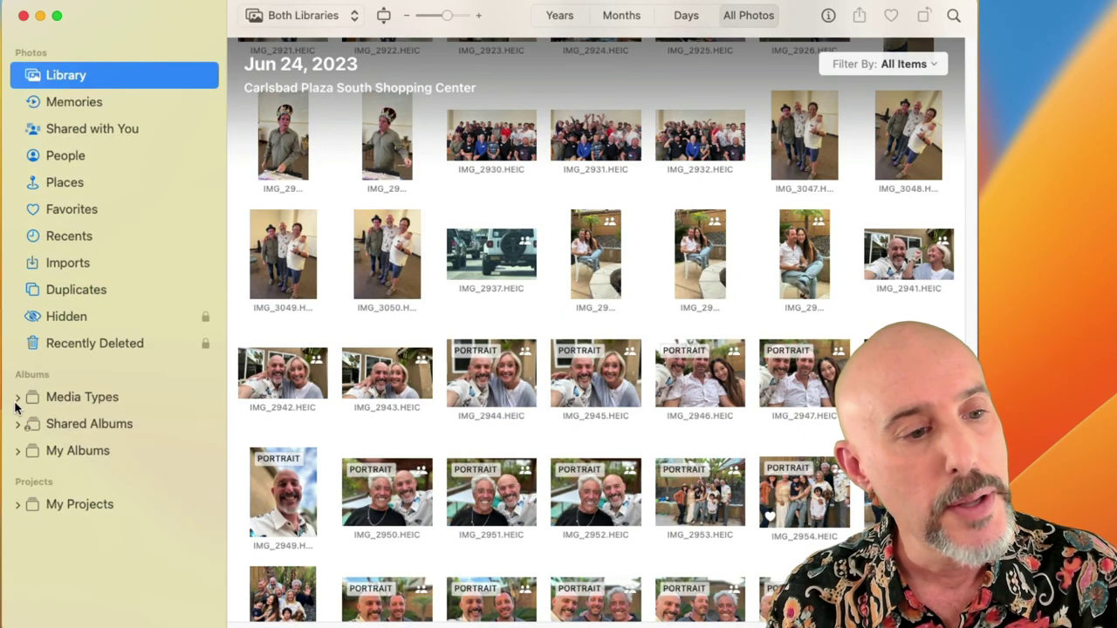
- Expand Media Types in the sidebar and open the Videos album of 1,406 videos
{"action": "left_click", "coordinate": [16, 399]}
{"action": "scroll", "coordinate": [15, 406], "scroll_direction": "down", "scroll_amount": 5}
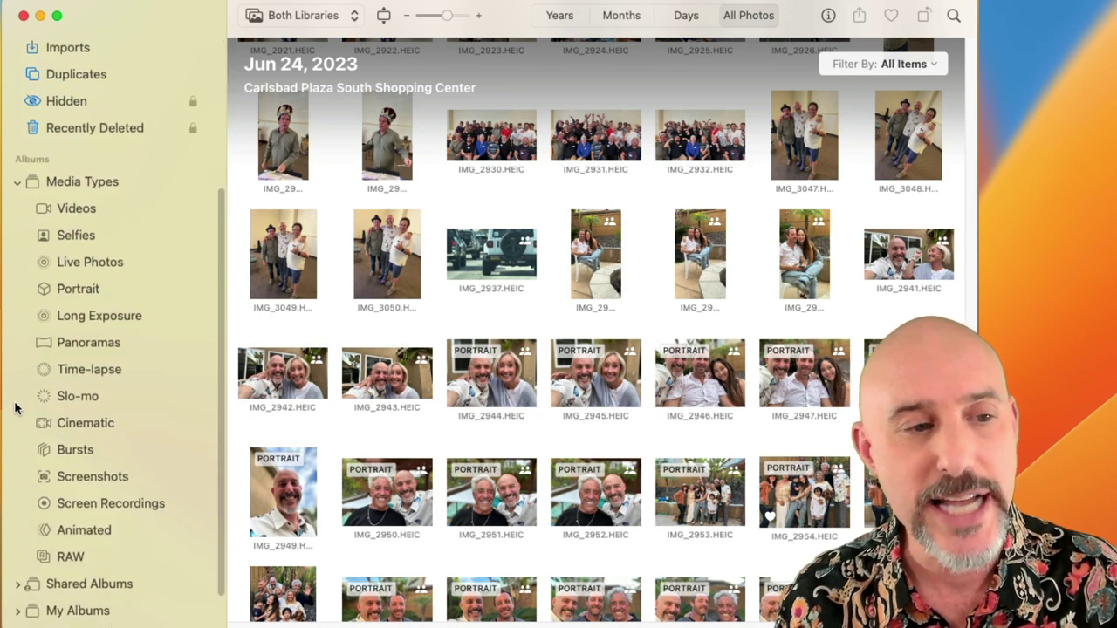
{"action": "scroll", "coordinate": [15, 406], "scroll_direction": "down", "scroll_amount": 1}
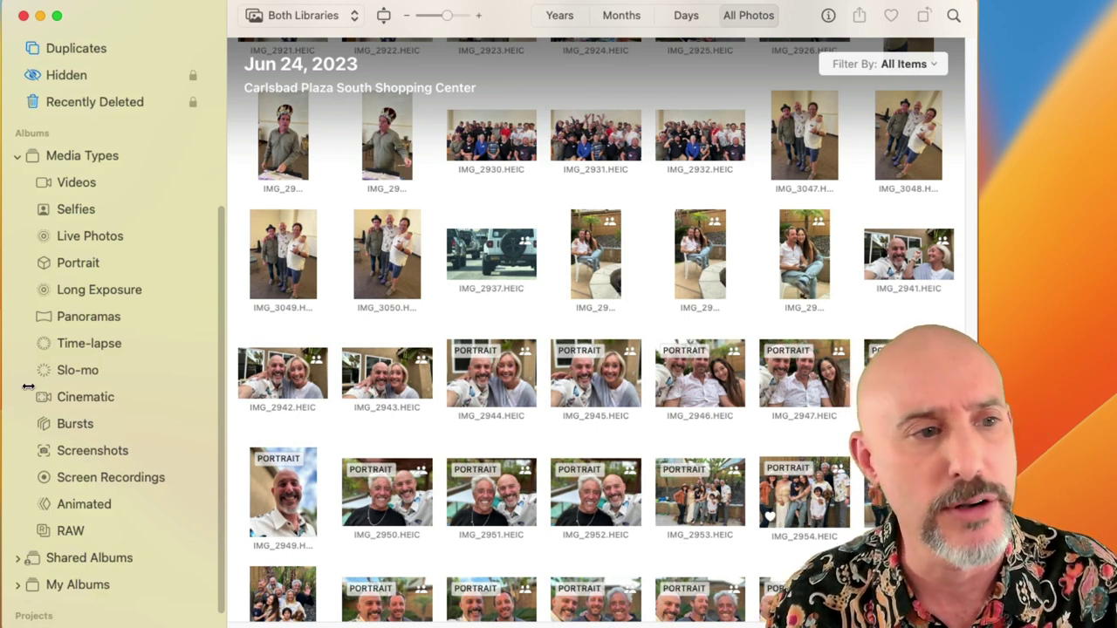
{"action": "left_click", "coordinate": [75, 182]}
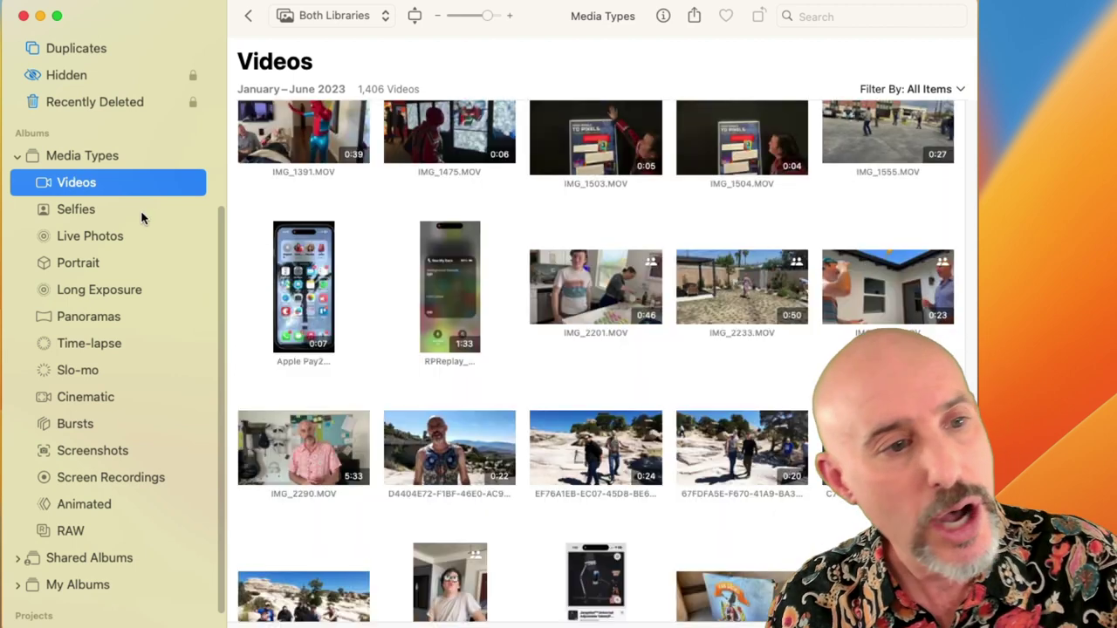
- Browse the Selfies, Panoramas, Portrait, Time-lapse and Slo-mo albums in turn
{"action": "left_click", "coordinate": [143, 217]}
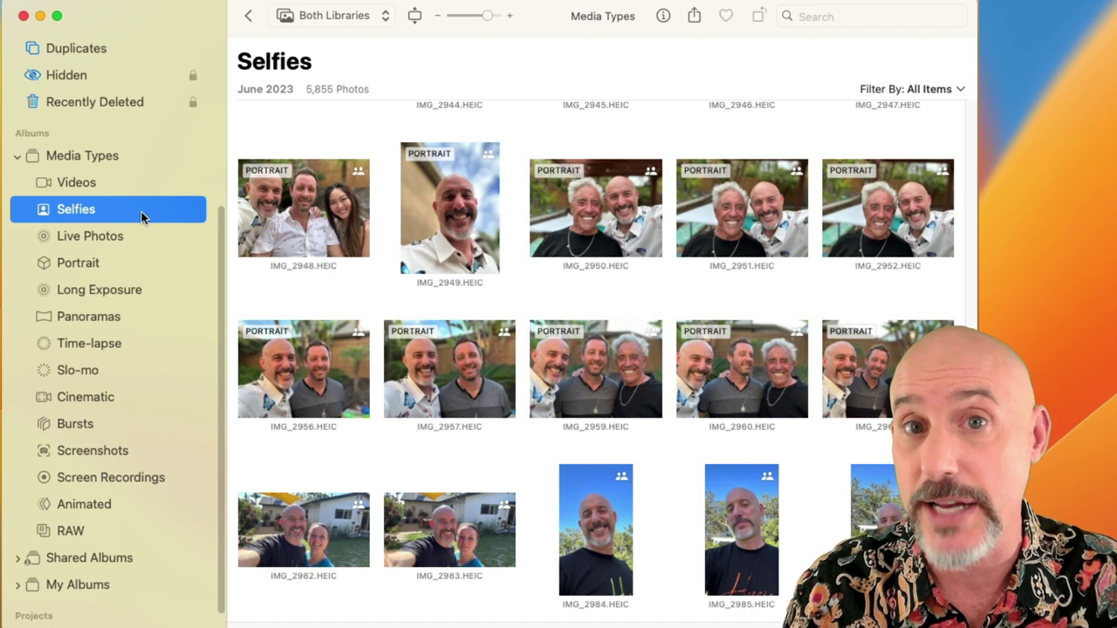
{"action": "scroll", "coordinate": [239, 282], "scroll_direction": "up", "scroll_amount": 2}
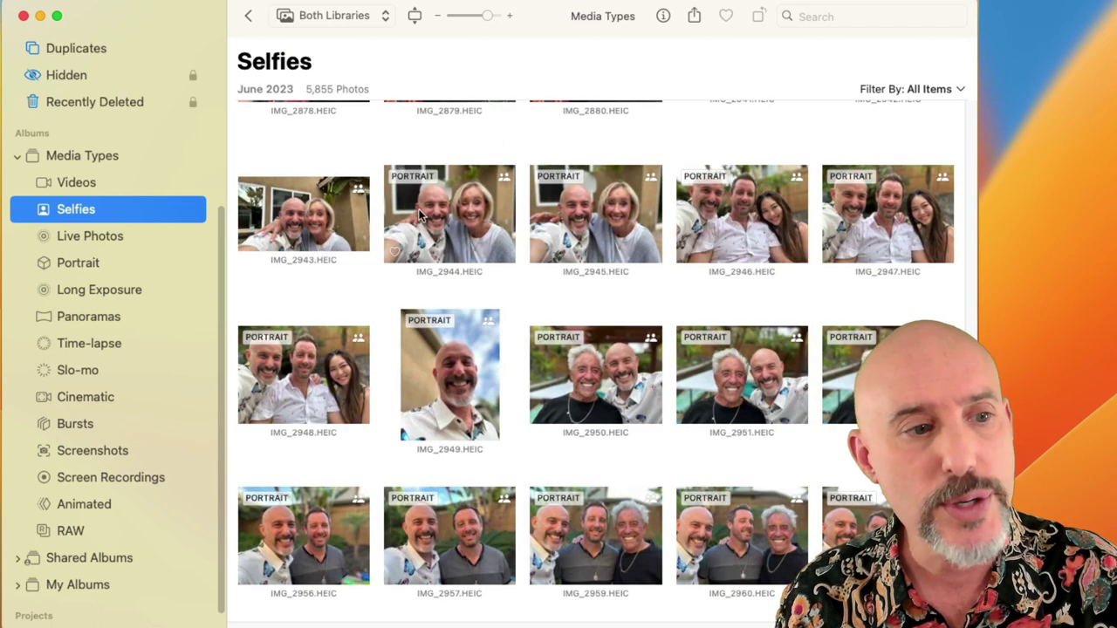
{"action": "left_click", "coordinate": [118, 322]}
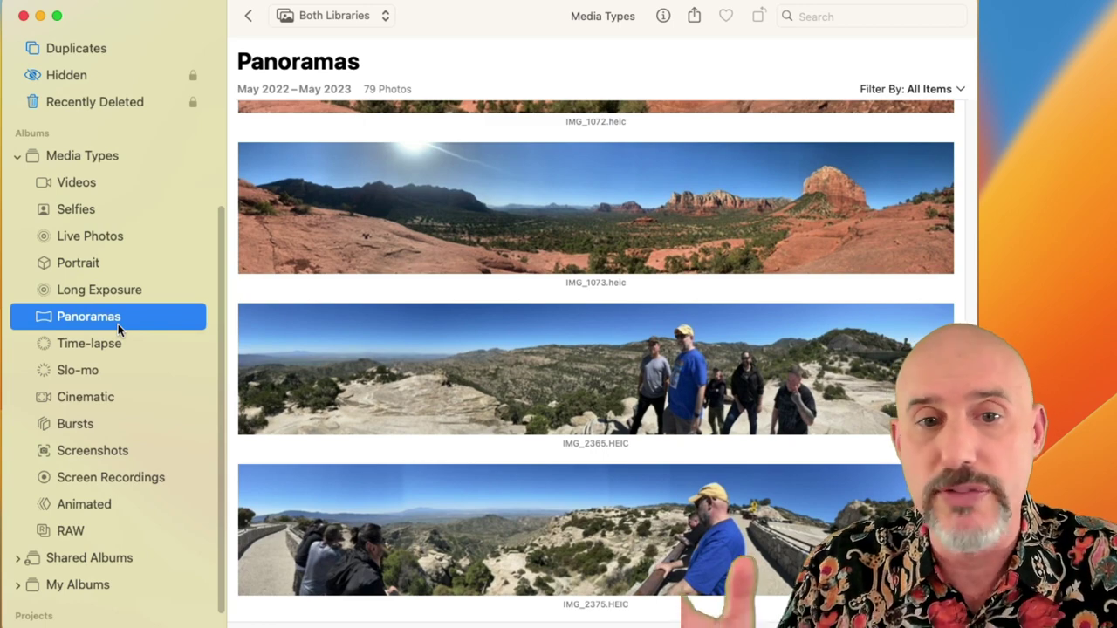
{"action": "left_click", "coordinate": [90, 270]}
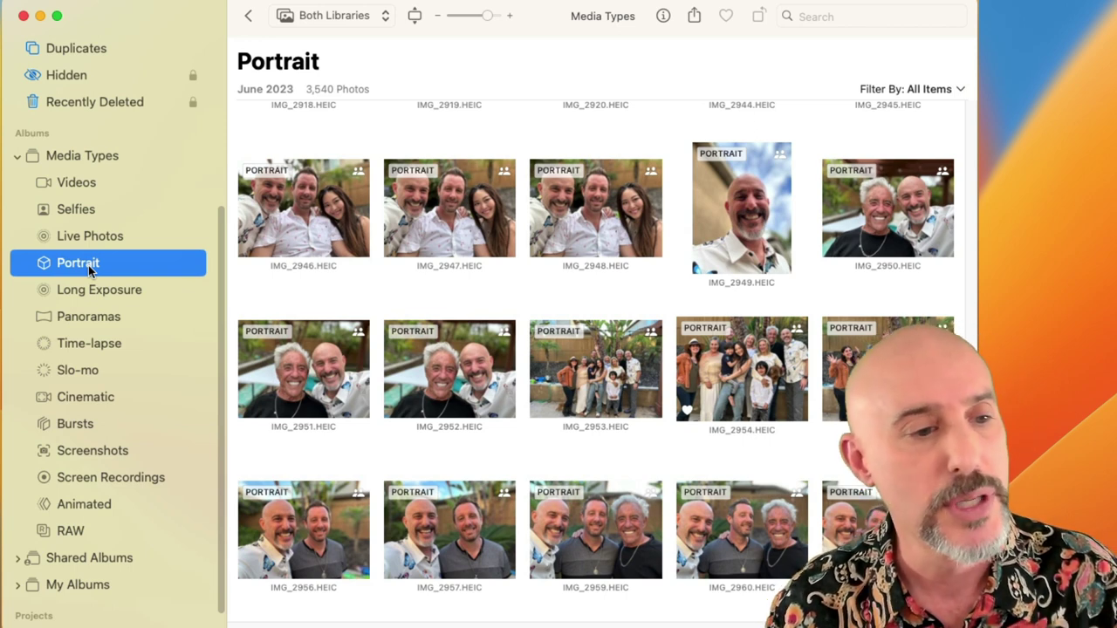
{"action": "left_click", "coordinate": [81, 341]}
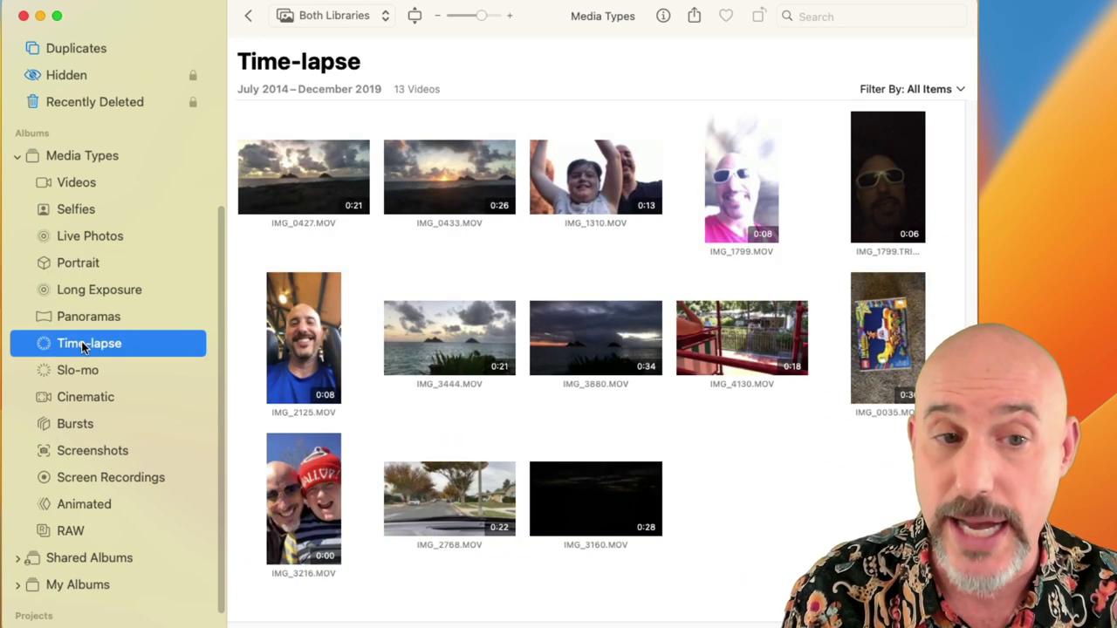
{"action": "left_click", "coordinate": [79, 375]}
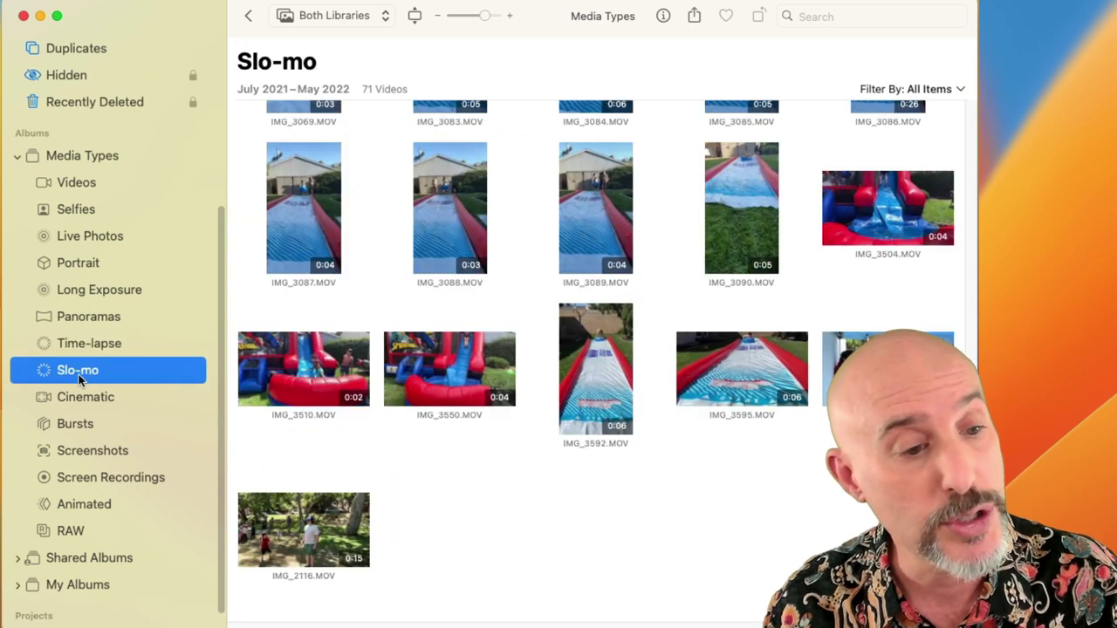
- Look through Screen Recordings and the 409-photo Screenshots album, then open the 9,668-photo Live Photos album
{"action": "left_click", "coordinate": [77, 476]}
{"action": "left_click", "coordinate": [76, 451]}
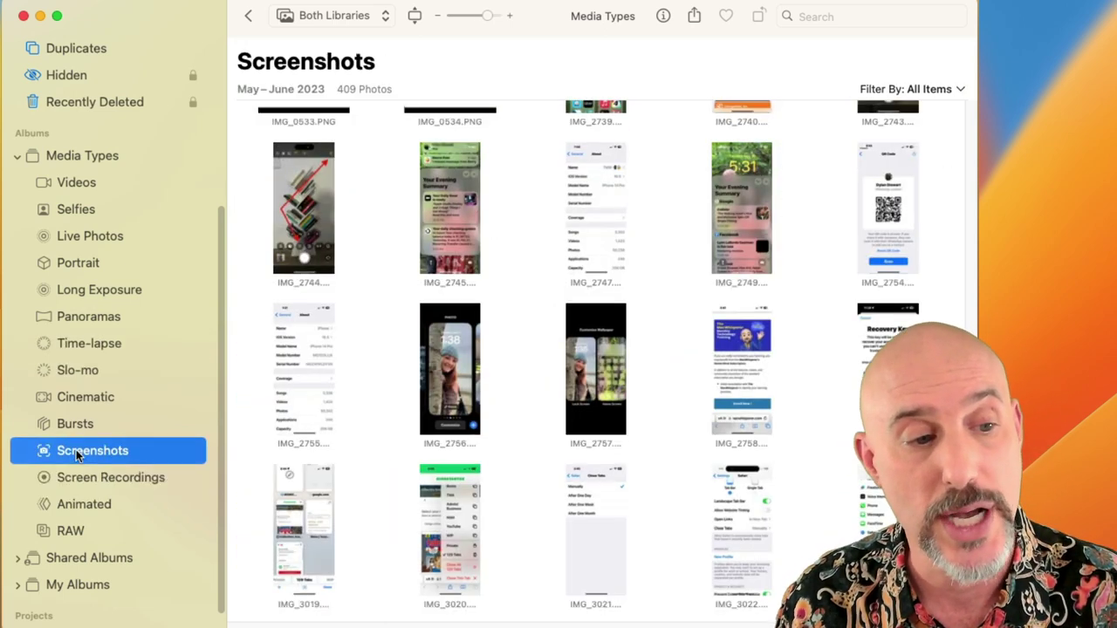
{"action": "key", "text": "Tab"}
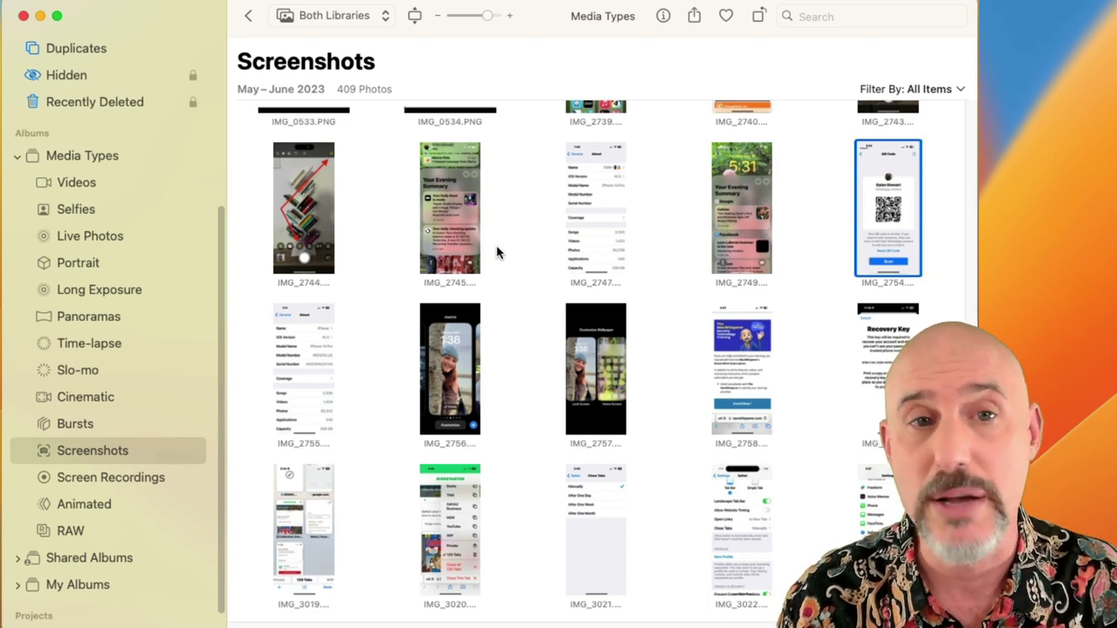
{"action": "left_click", "coordinate": [130, 236]}
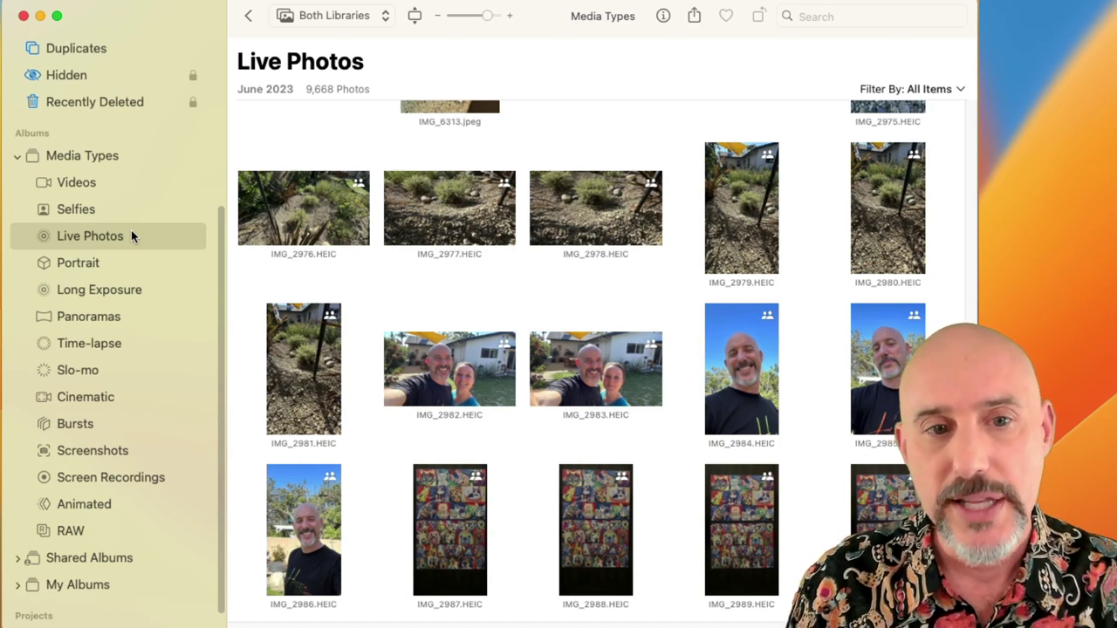
{"action": "scroll", "coordinate": [556, 331], "scroll_direction": "up", "scroll_amount": 5}
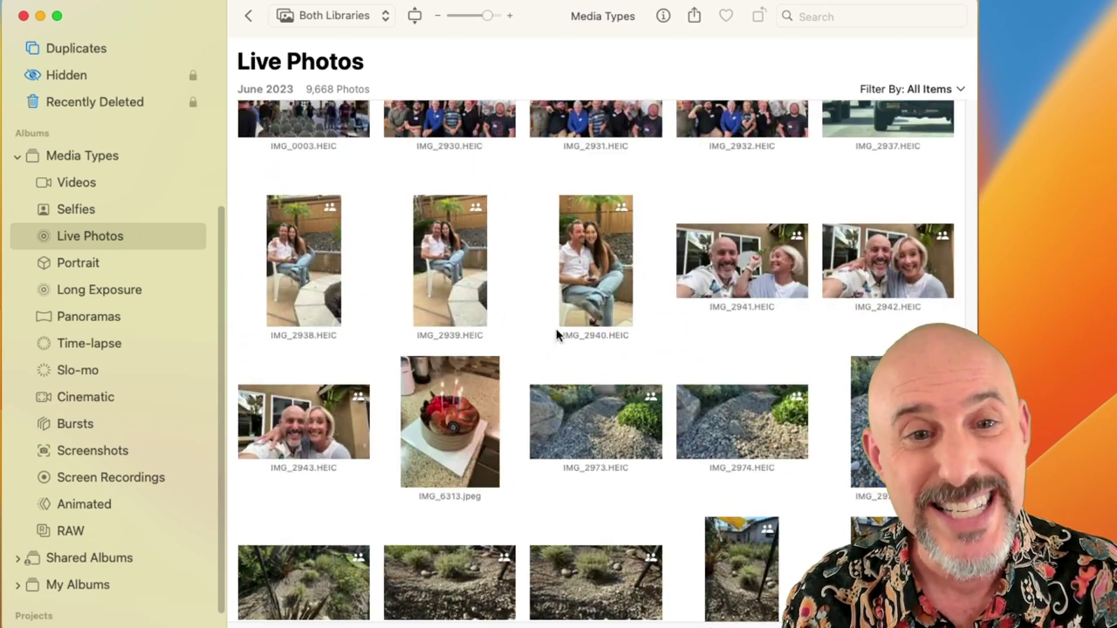
{"action": "scroll", "coordinate": [556, 335], "scroll_direction": "up", "scroll_amount": 3}
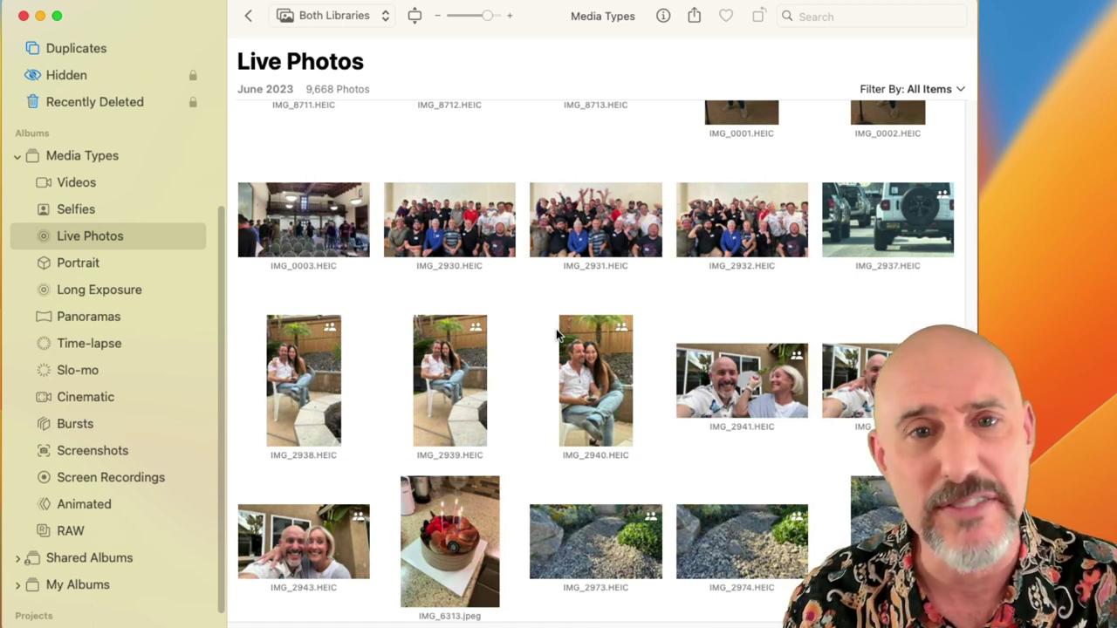
- Open IMG_2931 and make an earlier filmstrip frame its key photo, then finish editing
{"action": "double_click", "coordinate": [598, 218]}
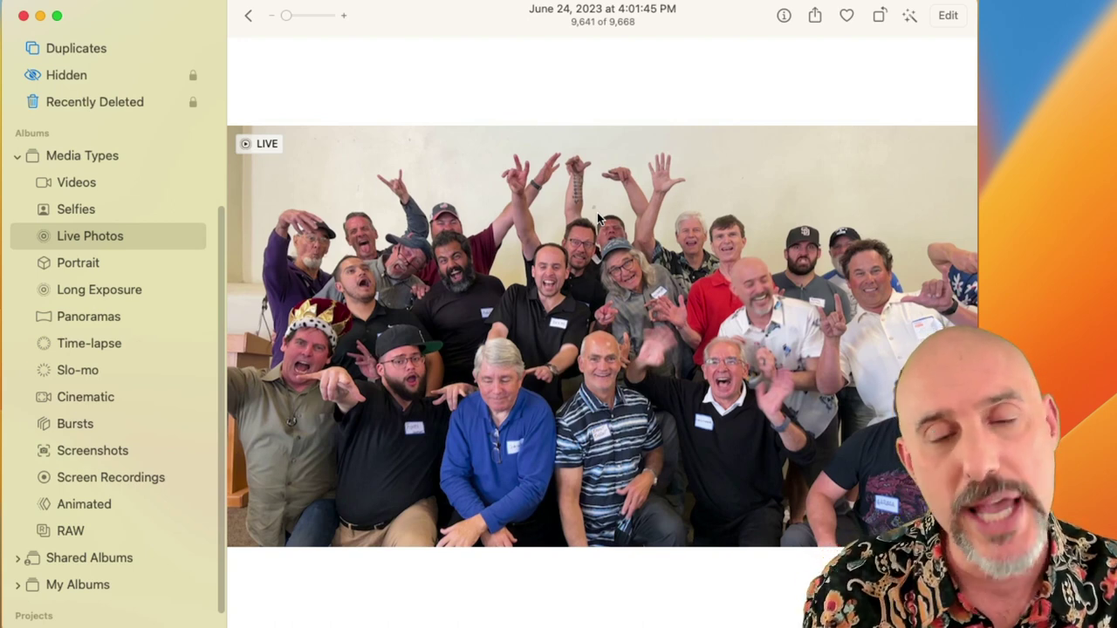
{"action": "left_click", "coordinate": [949, 16]}
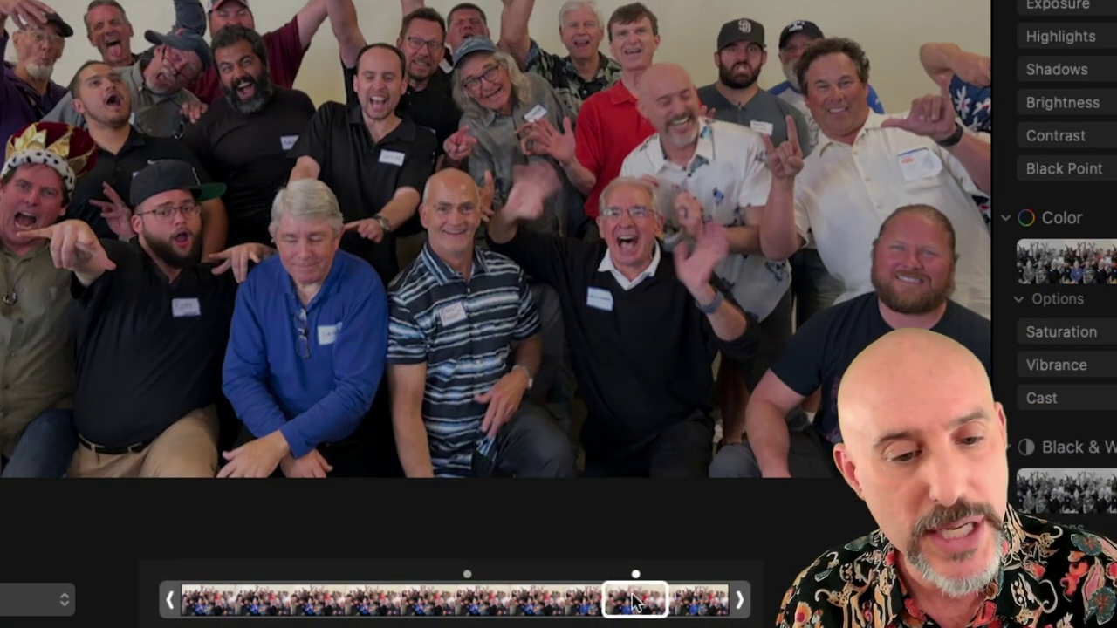
{"action": "left_click_drag", "start_coordinate": [635, 602], "coordinate": [475, 618]}
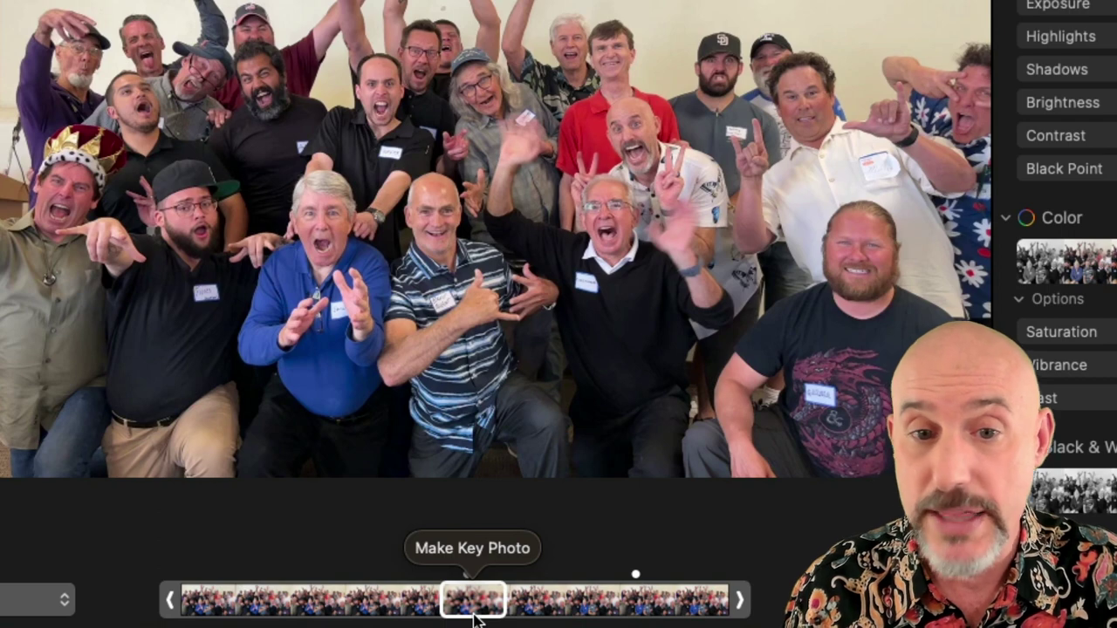
{"action": "left_click", "coordinate": [469, 548]}
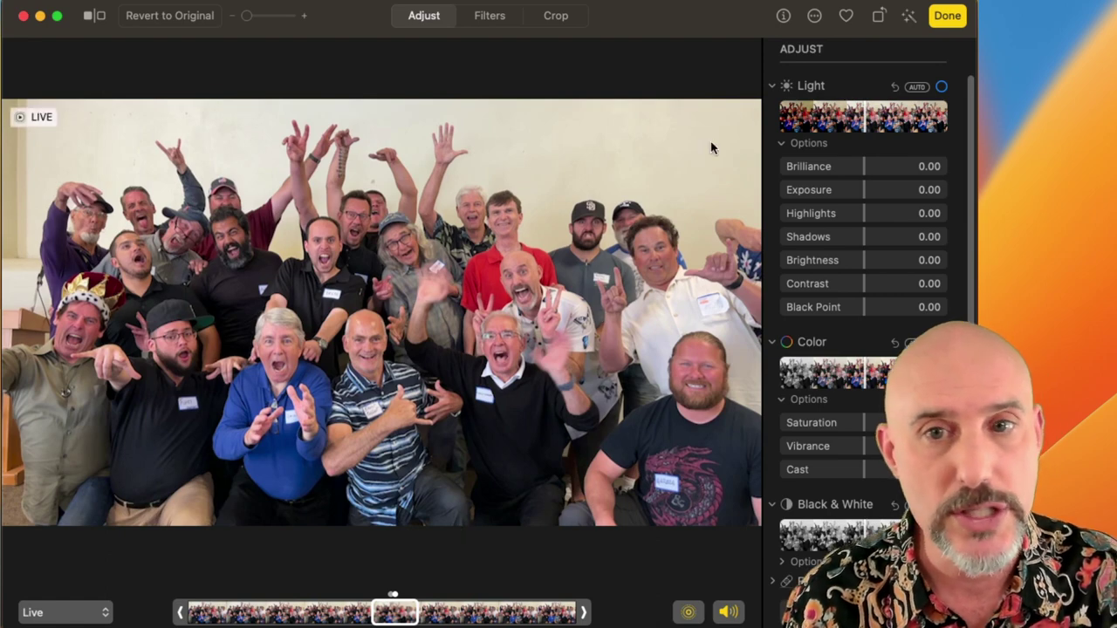
{"action": "left_click", "coordinate": [949, 21]}
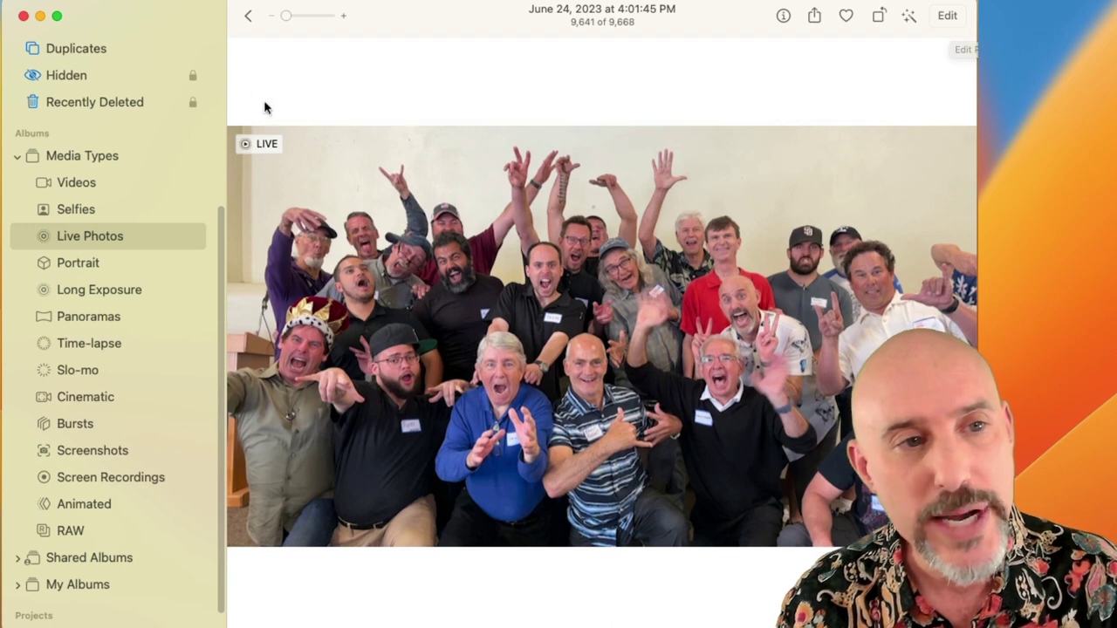
- Go back from the single photo to the Live Photos grid
{"action": "left_click", "coordinate": [247, 17]}
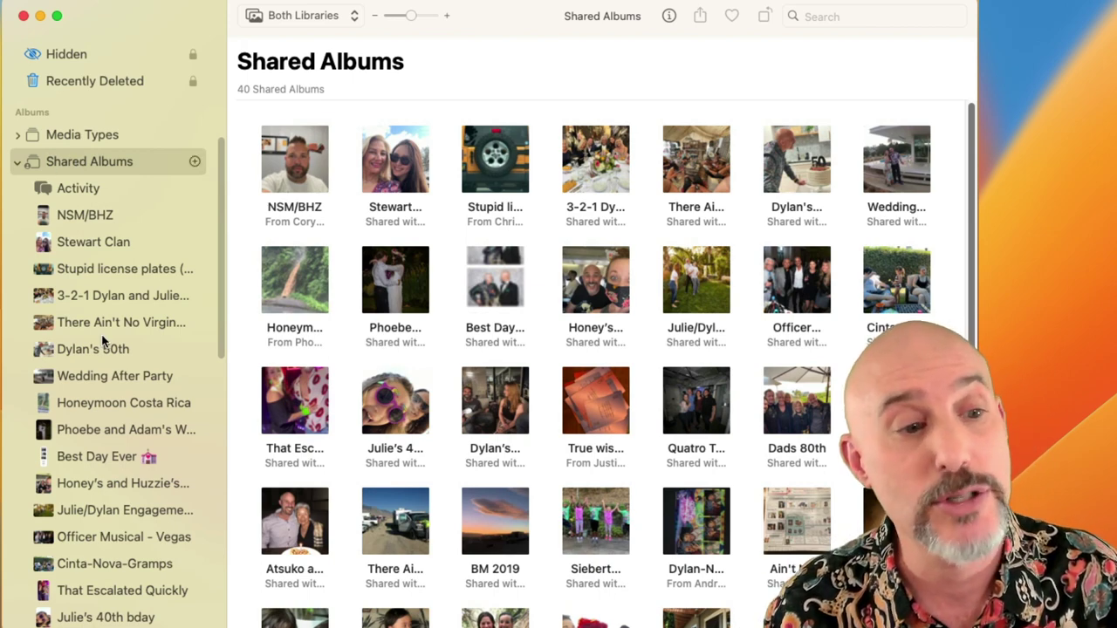
- View the shared wedding album, then open the Lanikai - Oct. 2017 shared album (382 photos, 5 videos)
{"action": "left_click", "coordinate": [102, 430]}
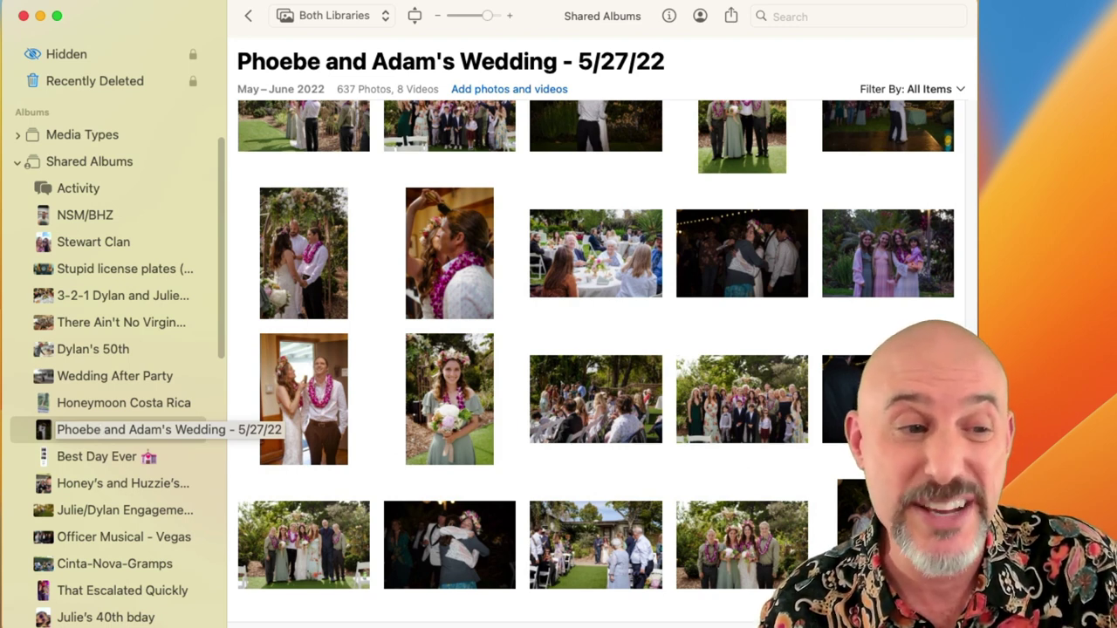
{"action": "scroll", "coordinate": [75, 417], "scroll_direction": "down", "scroll_amount": 3}
{"action": "scroll", "coordinate": [74, 416], "scroll_direction": "down", "scroll_amount": 7}
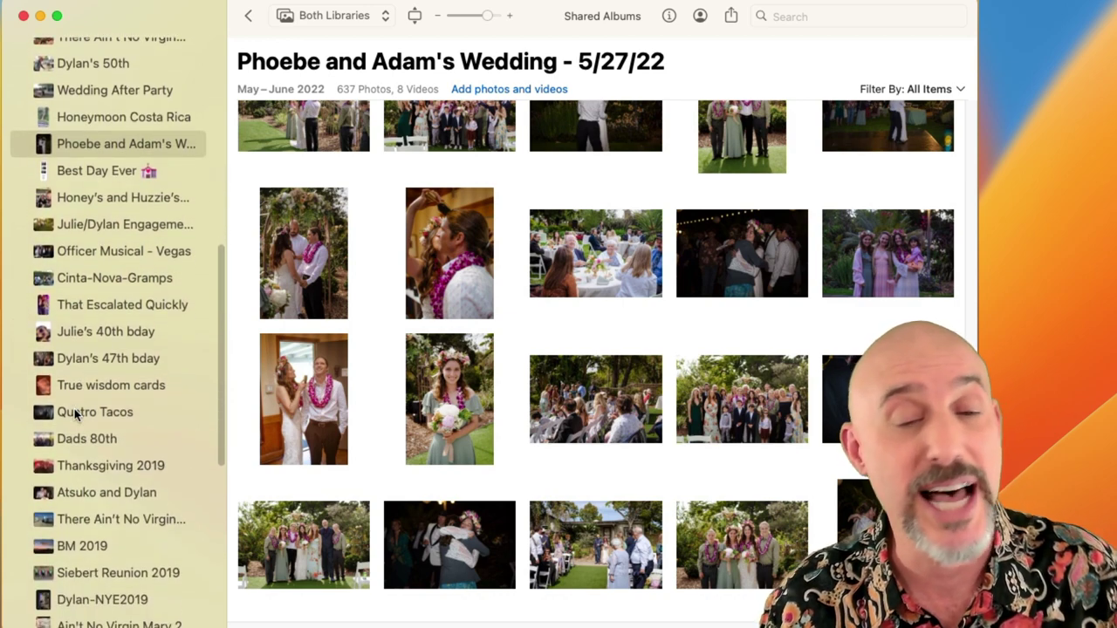
{"action": "scroll", "coordinate": [75, 416], "scroll_direction": "down", "scroll_amount": 10}
{"action": "scroll", "coordinate": [74, 408], "scroll_direction": "down", "scroll_amount": 4}
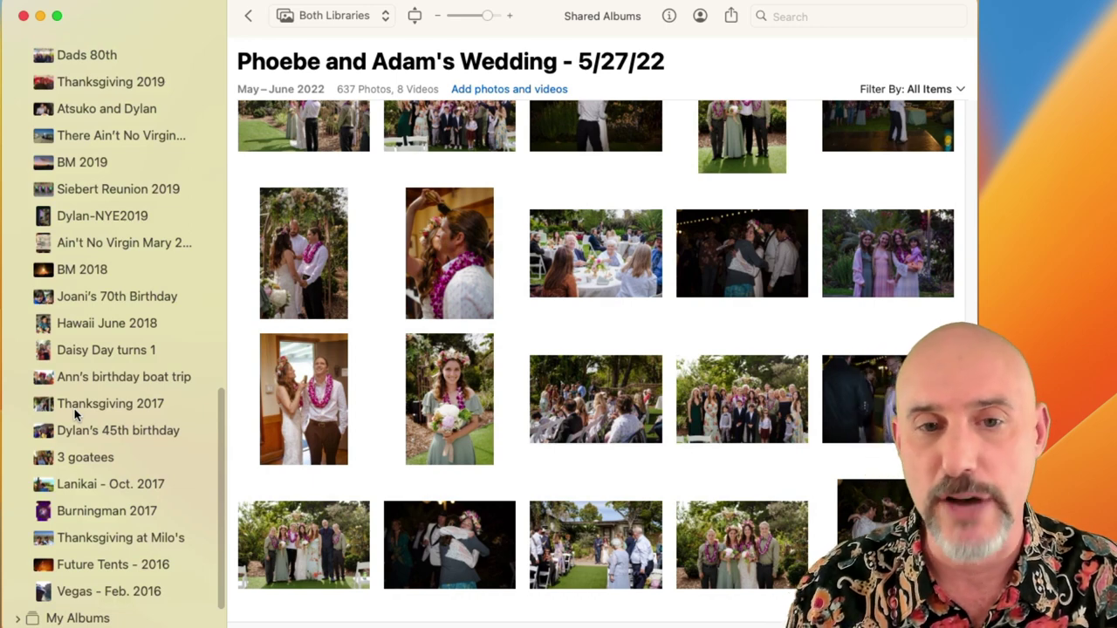
{"action": "left_click", "coordinate": [84, 488]}
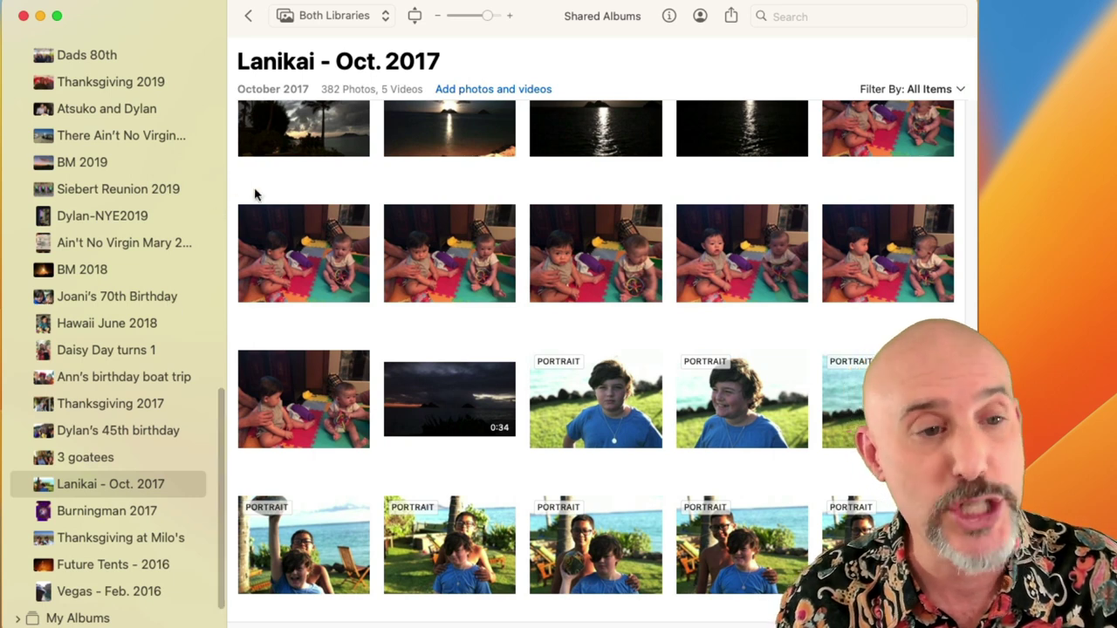
- Select a row of baby photos and check actions for them and the Lanikai album, dismissing both
{"action": "left_click_drag", "start_coordinate": [274, 187], "coordinate": [873, 309]}
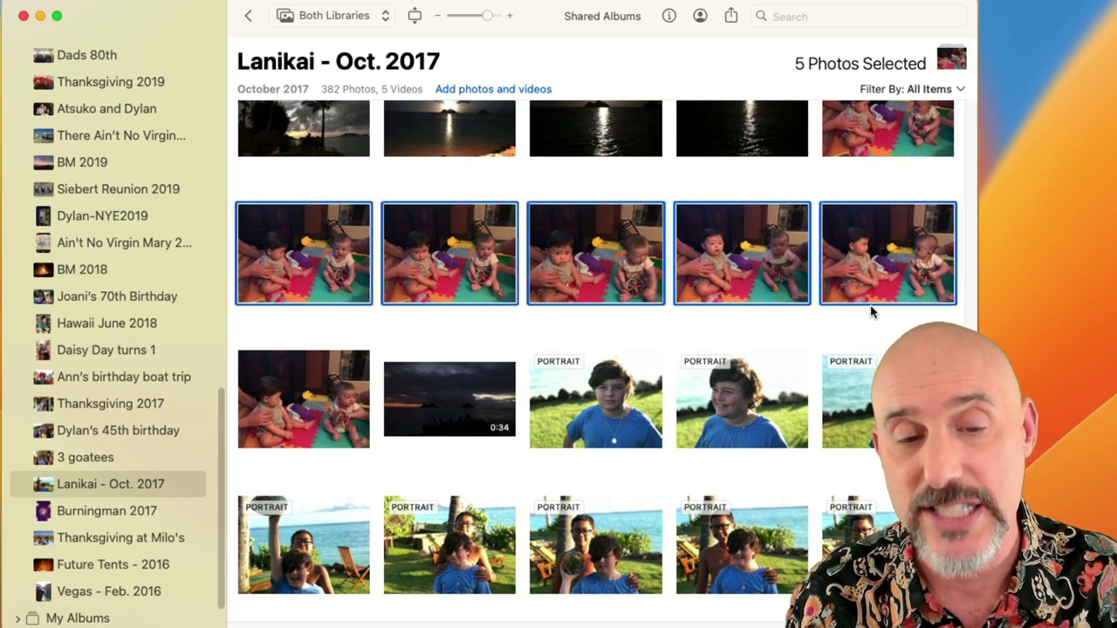
{"action": "right_click", "coordinate": [699, 246]}
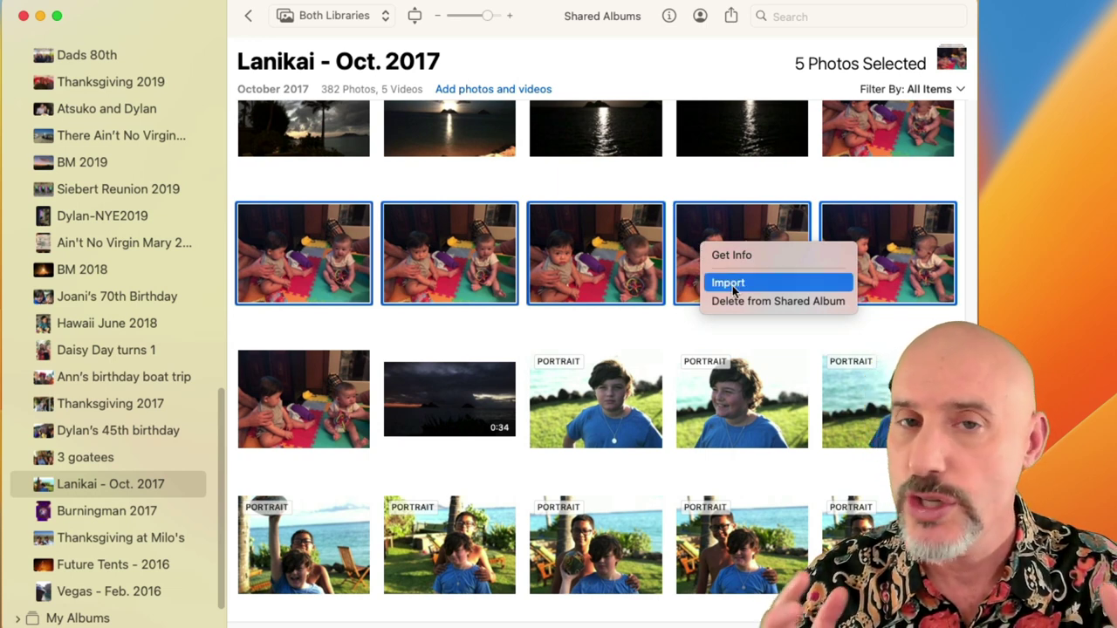
{"action": "left_click", "coordinate": [696, 193]}
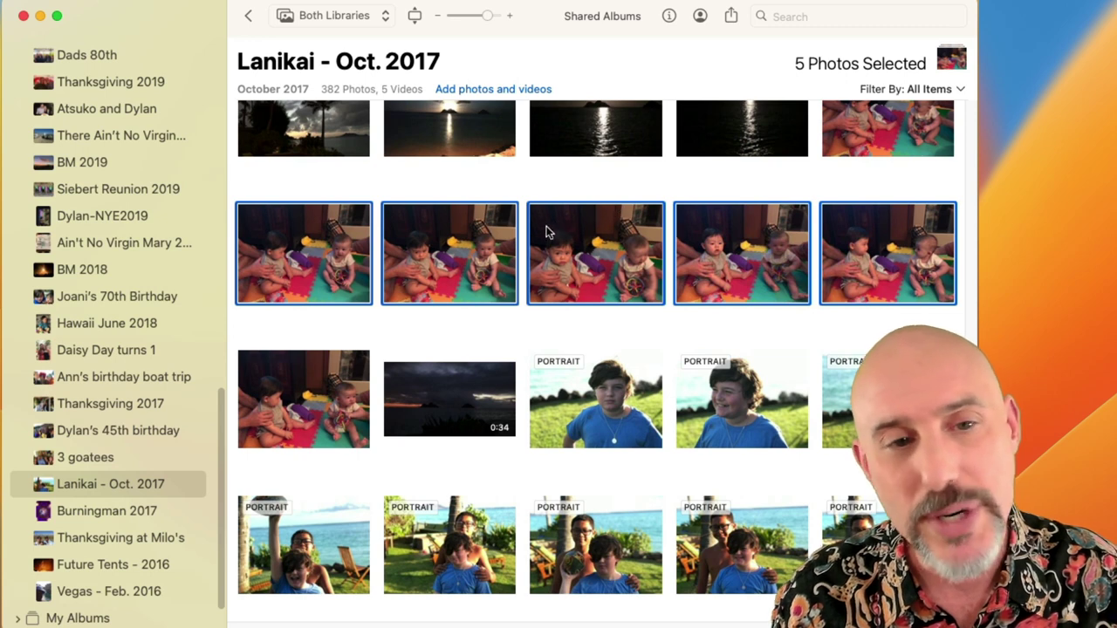
{"action": "left_click", "coordinate": [521, 171]}
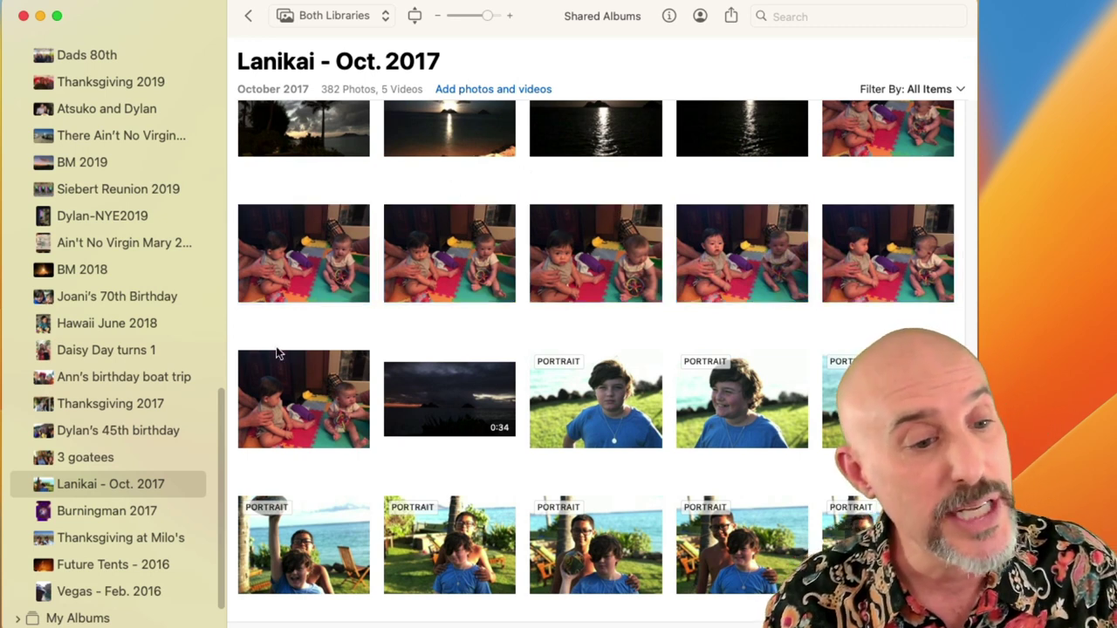
{"action": "right_click", "coordinate": [90, 492]}
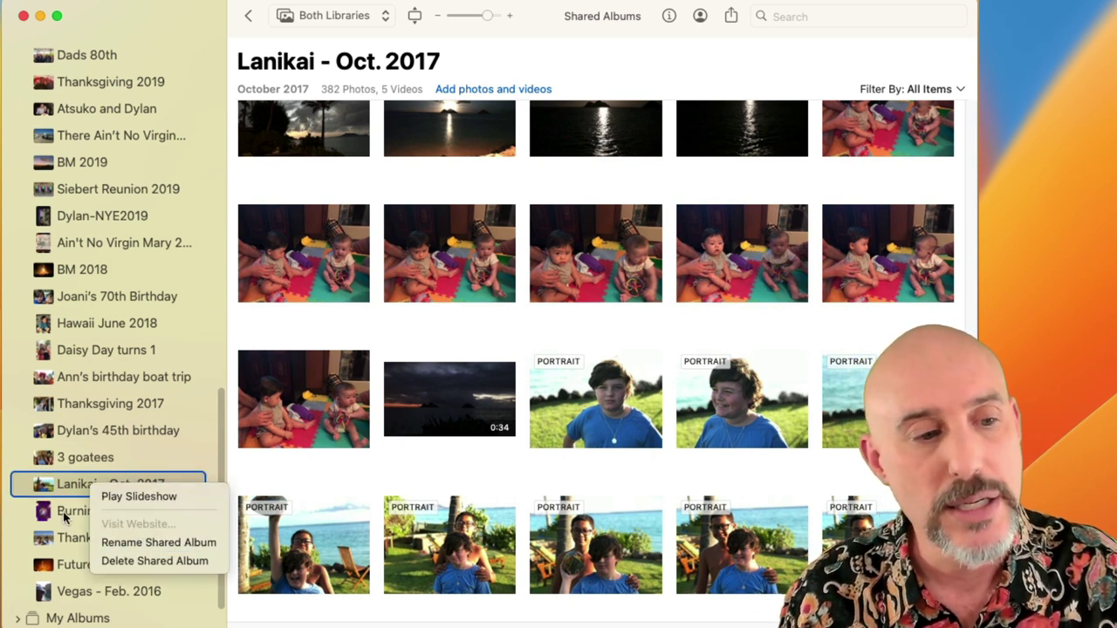
{"action": "left_click", "coordinate": [49, 489]}
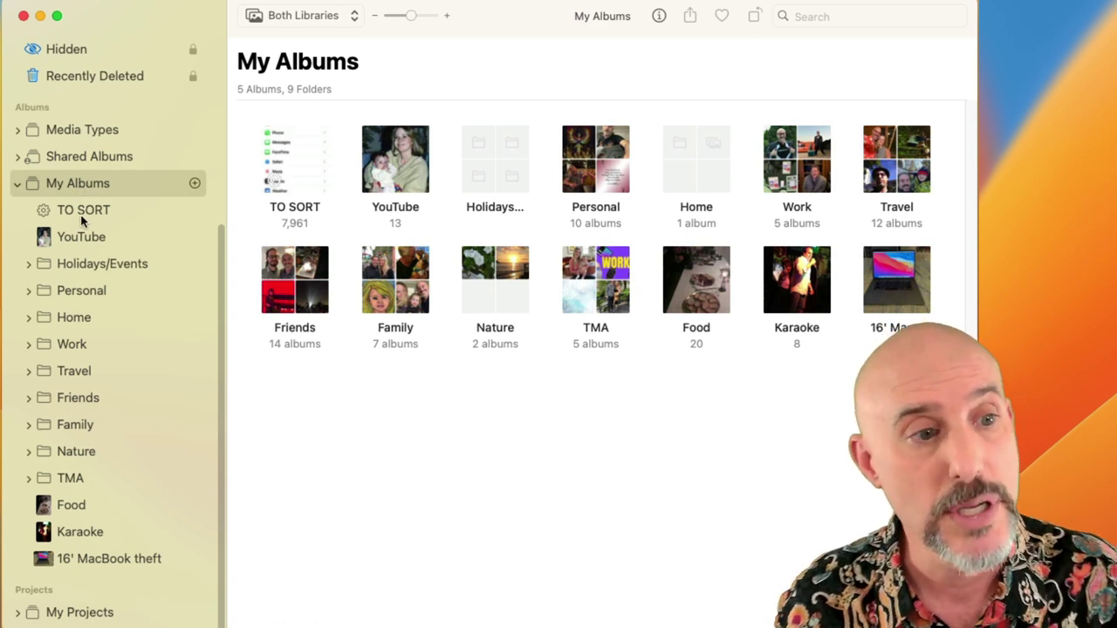
- Open Holidays/Events and expand it to list its 16 sub-folders, 4th of July through Phoebe's Wedding
{"action": "left_click", "coordinate": [51, 267]}
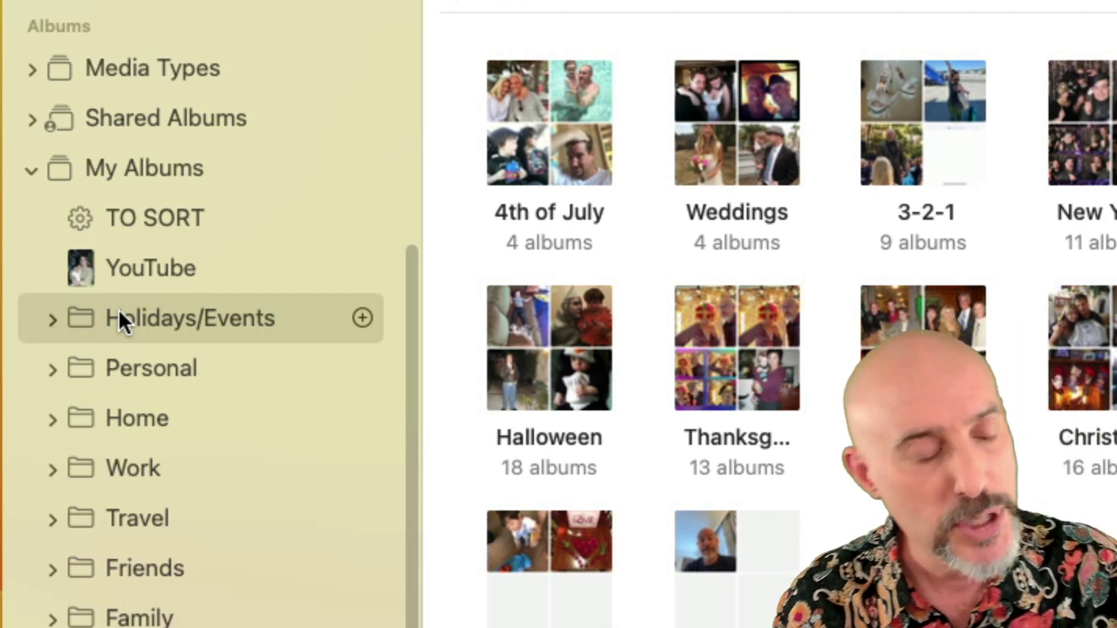
{"action": "left_click", "coordinate": [52, 318]}
{"action": "scroll", "coordinate": [52, 323], "scroll_direction": "down", "scroll_amount": 5}
{"action": "scroll", "coordinate": [53, 321], "scroll_direction": "down", "scroll_amount": 1}
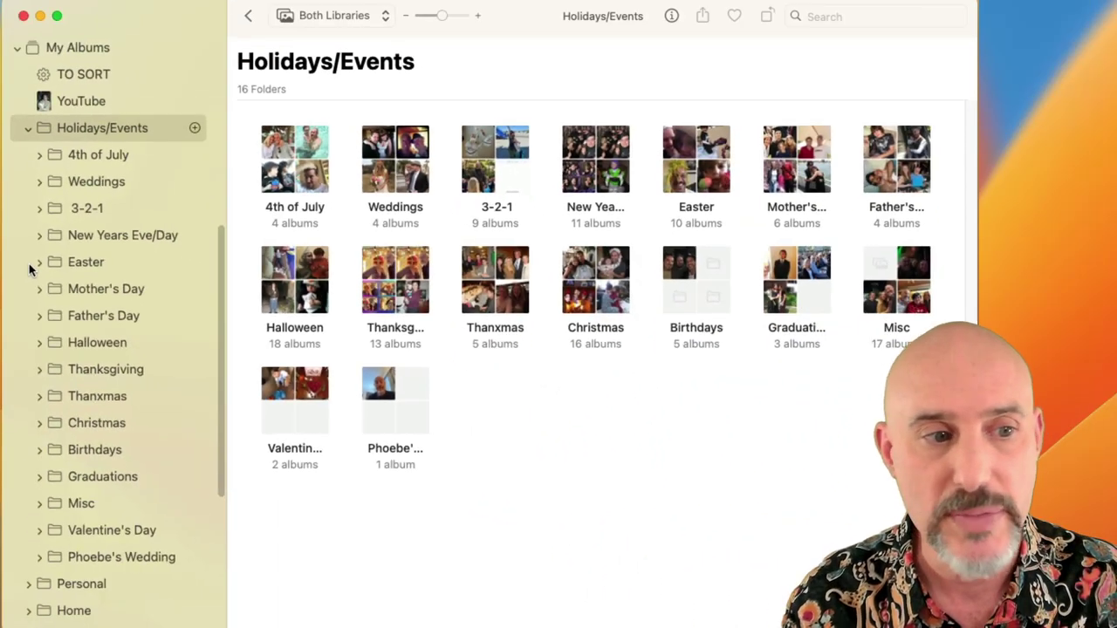
{"action": "left_click", "coordinate": [40, 343]}
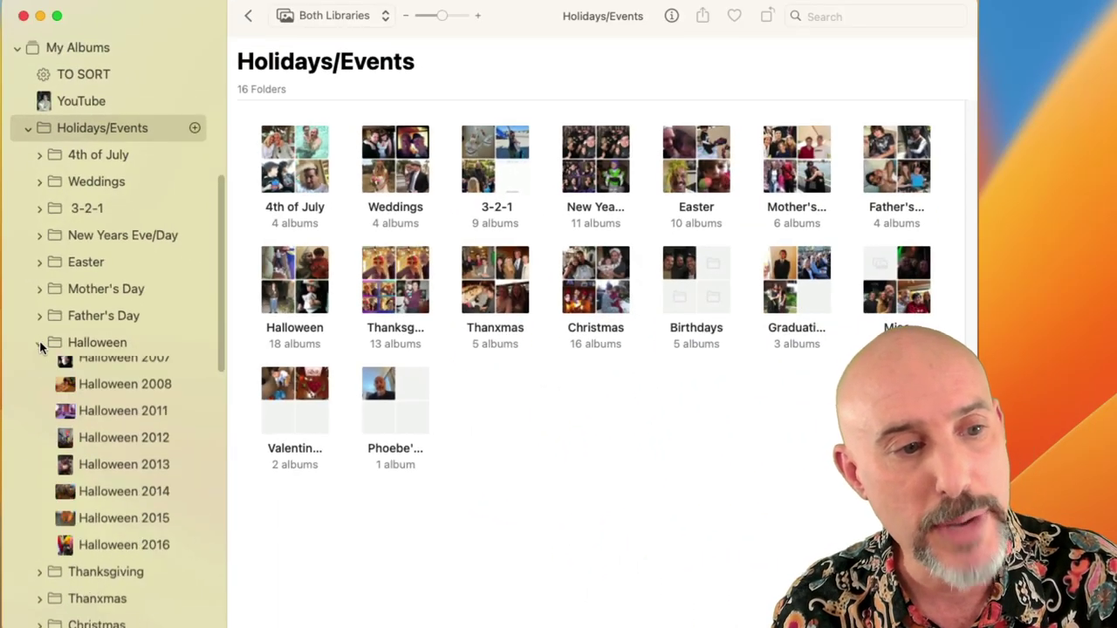
{"action": "scroll", "coordinate": [39, 343], "scroll_direction": "down", "scroll_amount": 6}
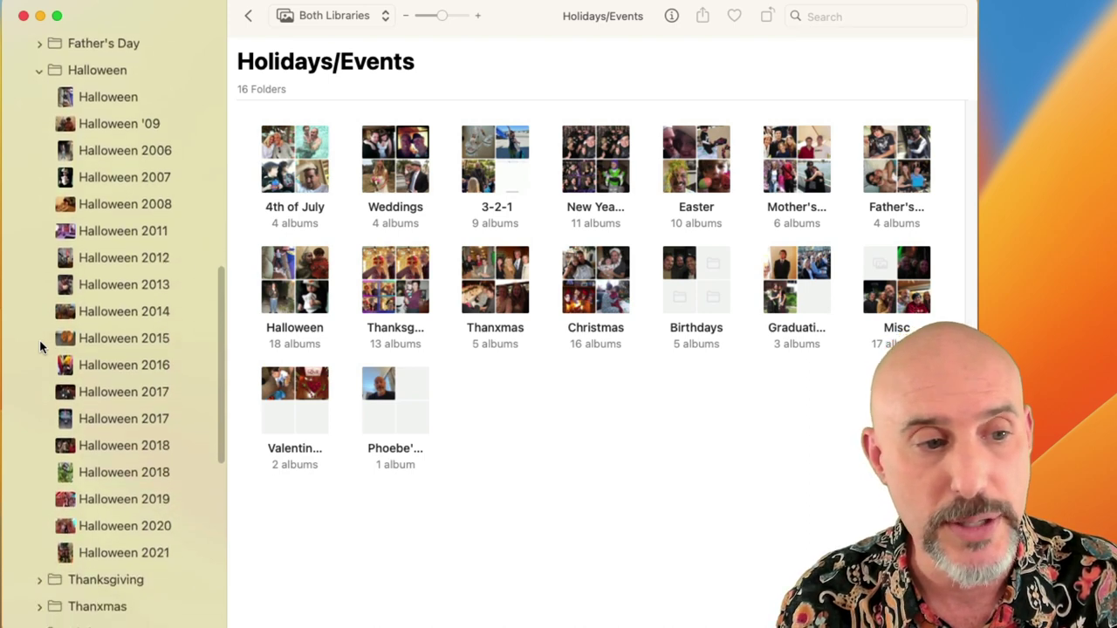
{"action": "left_click", "coordinate": [105, 367]}
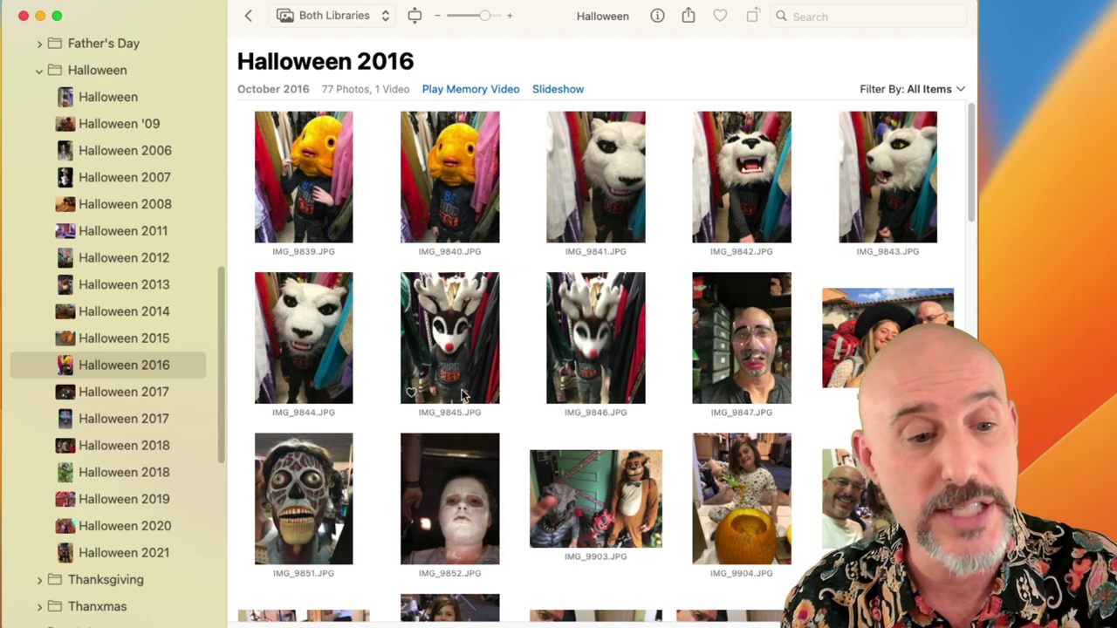
{"action": "scroll", "coordinate": [463, 395], "scroll_direction": "down", "scroll_amount": 5}
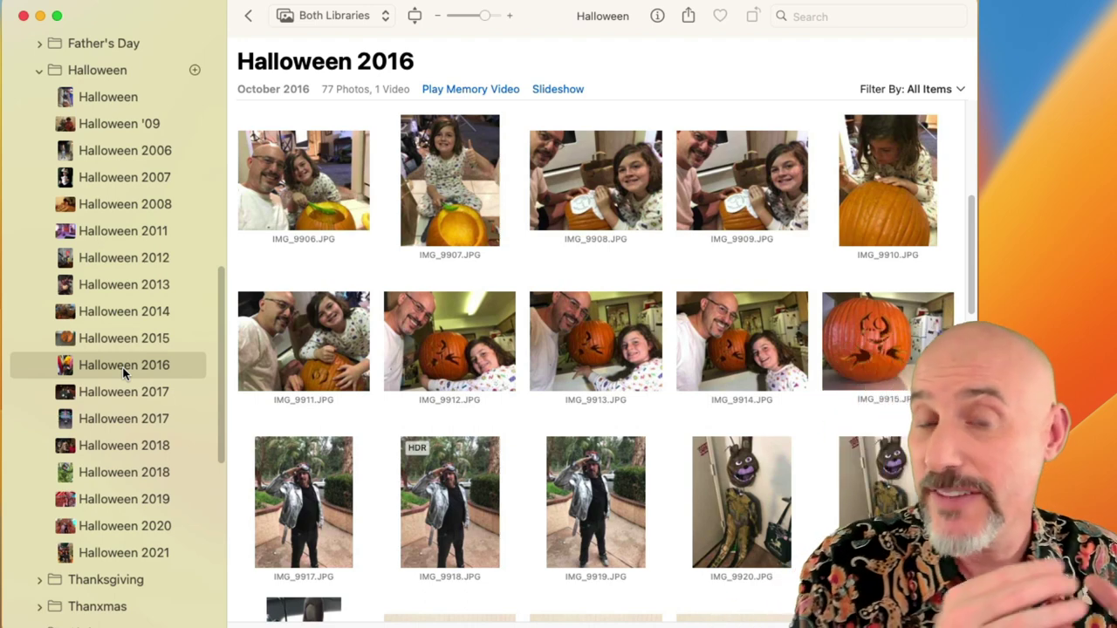
{"action": "scroll", "coordinate": [122, 373], "scroll_direction": "up", "scroll_amount": 2}
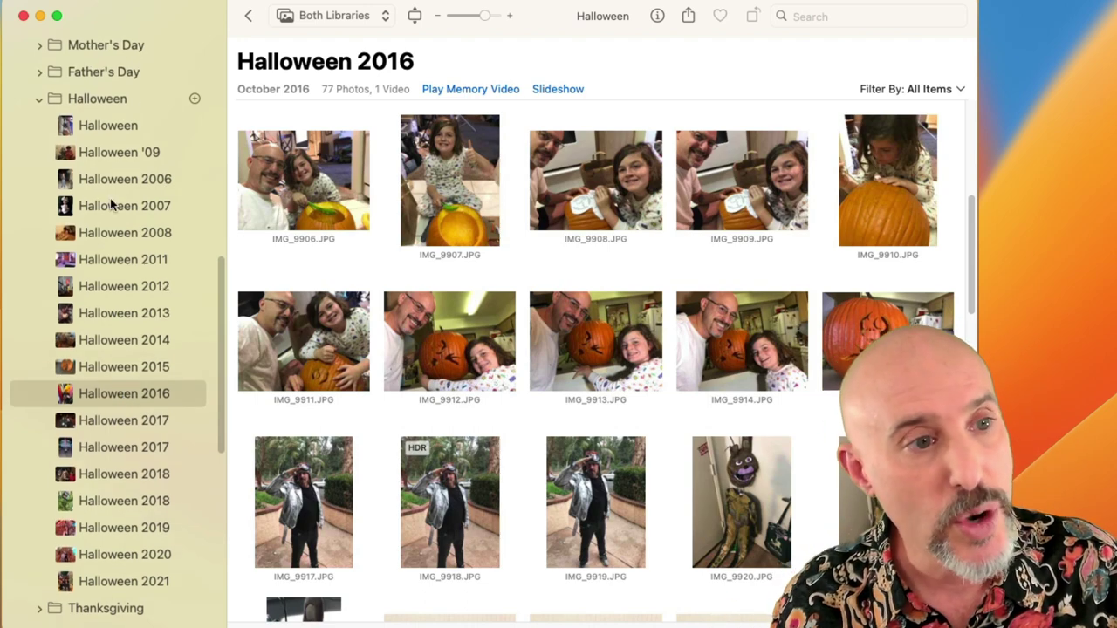
{"action": "left_click", "coordinate": [87, 98]}
{"action": "scroll", "coordinate": [88, 99], "scroll_direction": "up", "scroll_amount": 6}
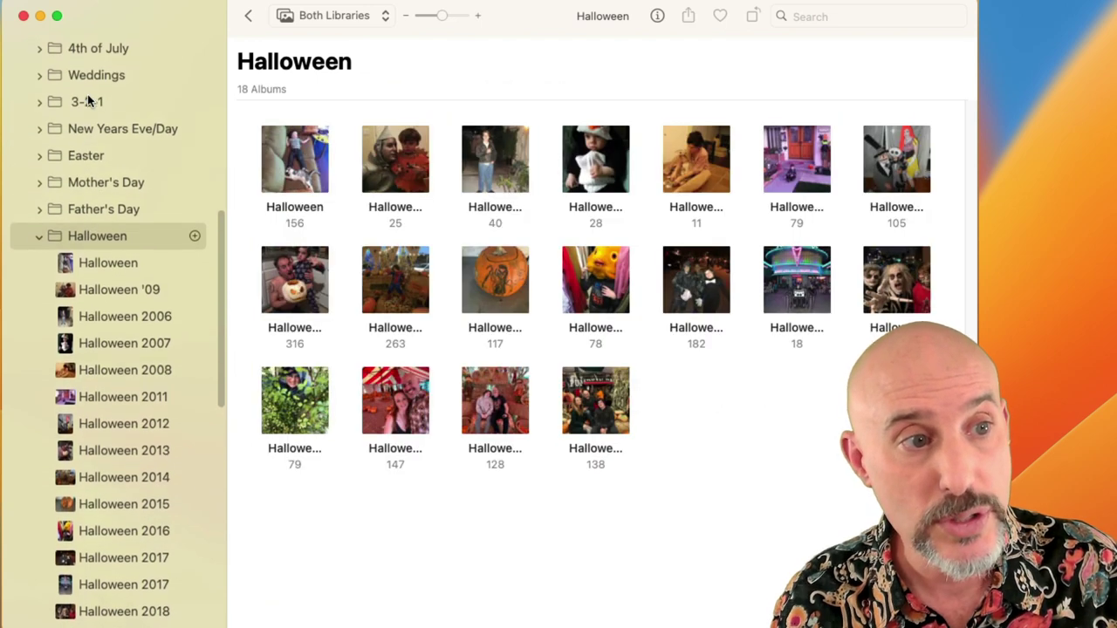
{"action": "left_click", "coordinate": [88, 138]}
{"action": "scroll", "coordinate": [86, 139], "scroll_direction": "down", "scroll_amount": 10}
{"action": "left_click", "coordinate": [98, 244]}
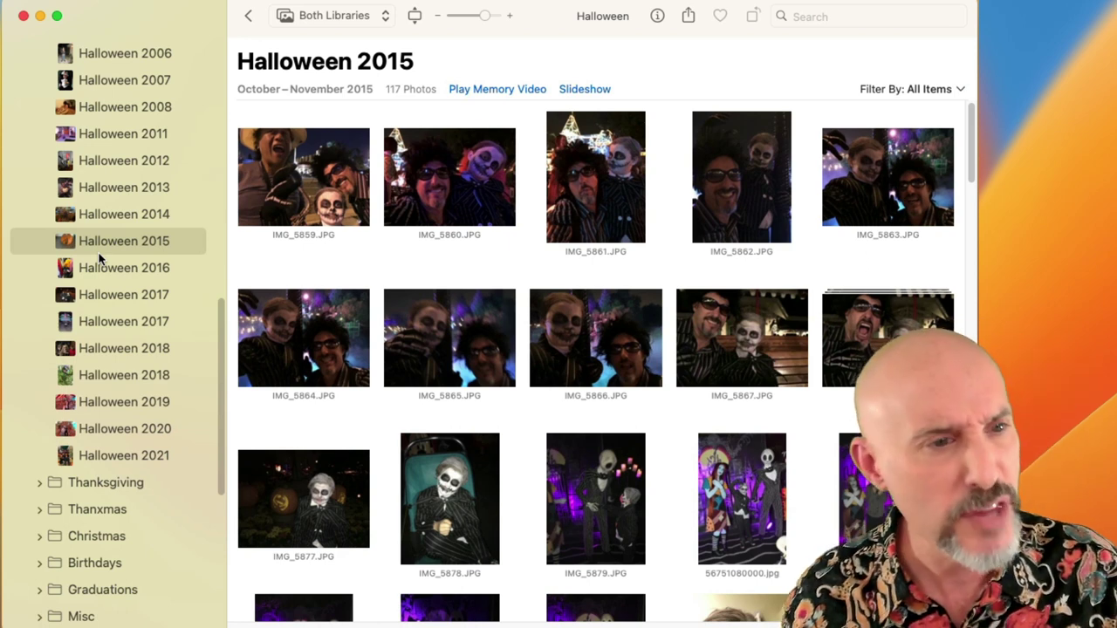
{"action": "scroll", "coordinate": [99, 258], "scroll_direction": "up", "scroll_amount": 3}
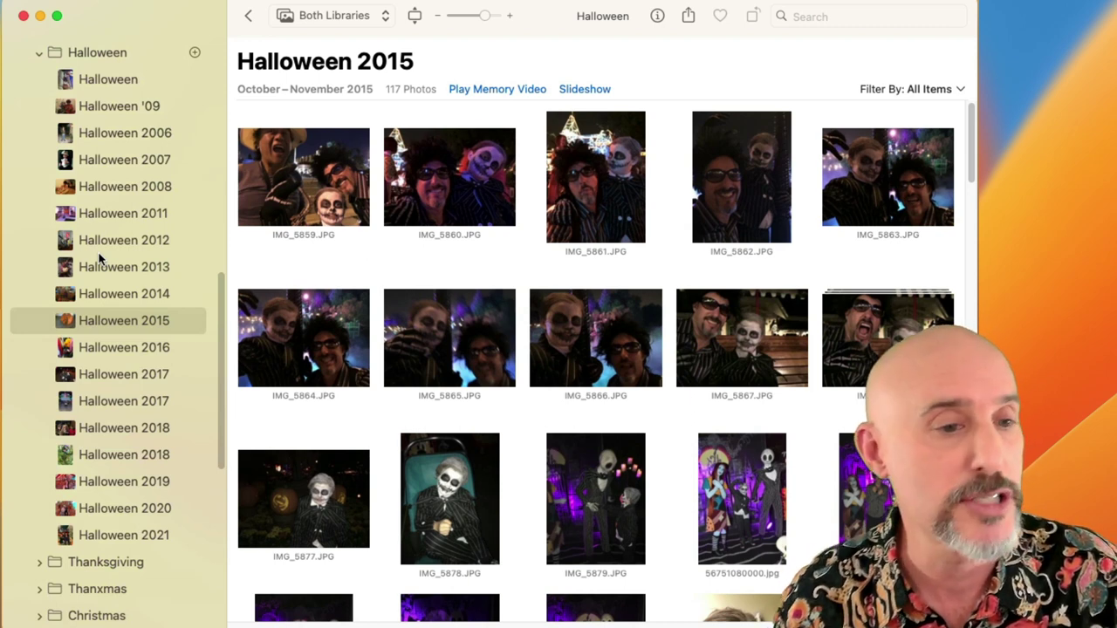
{"action": "scroll", "coordinate": [99, 257], "scroll_direction": "down", "scroll_amount": 5}
{"action": "scroll", "coordinate": [99, 257], "scroll_direction": "up", "scroll_amount": 4}
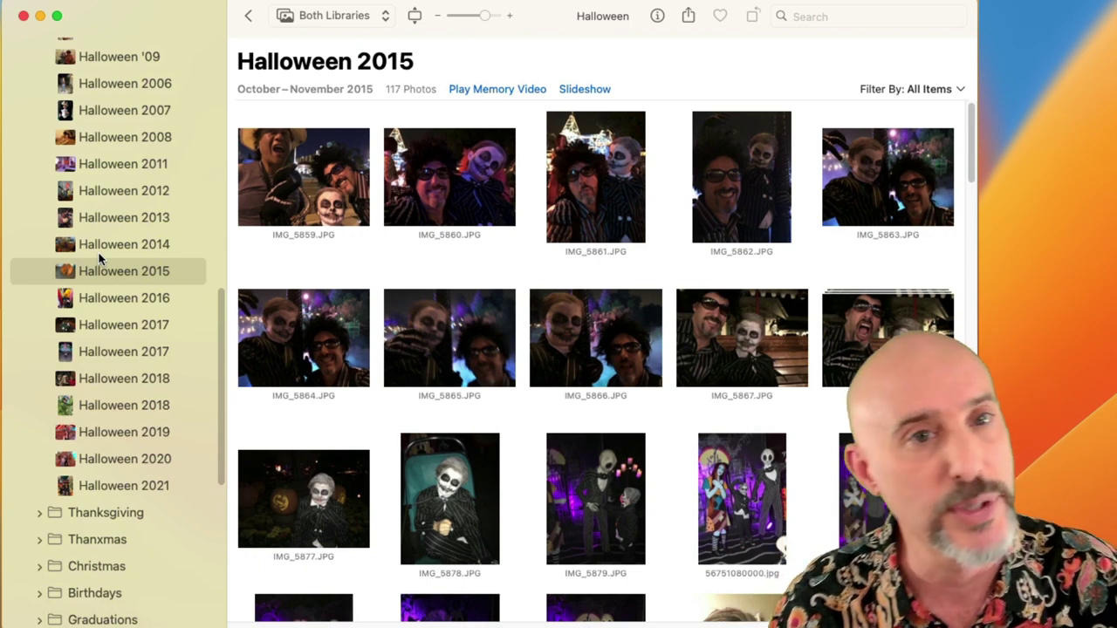
{"action": "scroll", "coordinate": [59, 281], "scroll_direction": "up", "scroll_amount": 3}
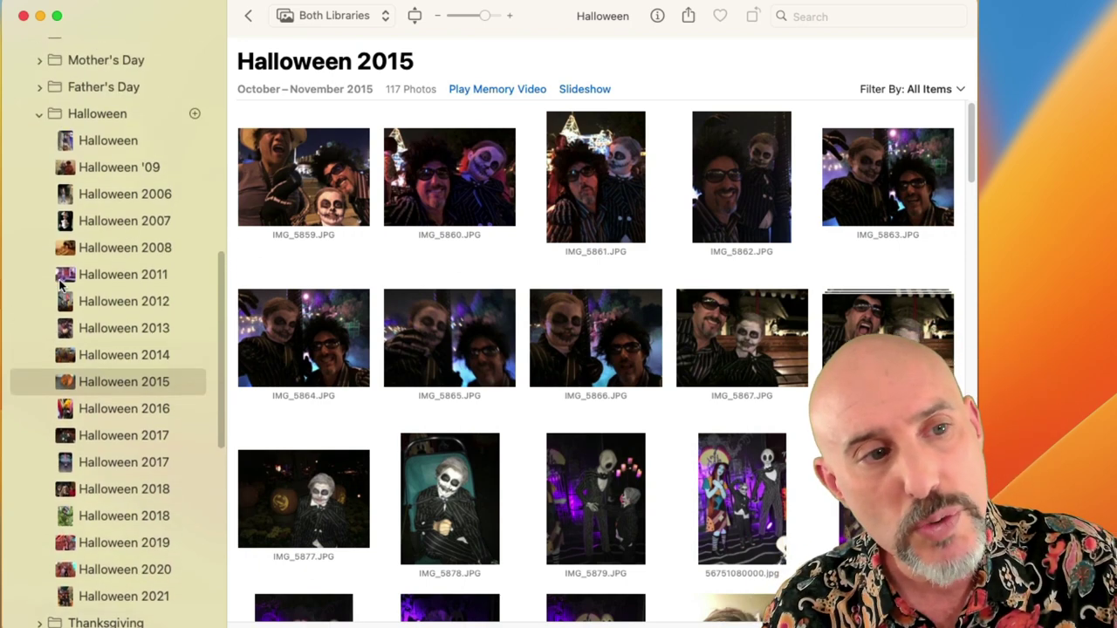
{"action": "scroll", "coordinate": [59, 281], "scroll_direction": "up", "scroll_amount": 1}
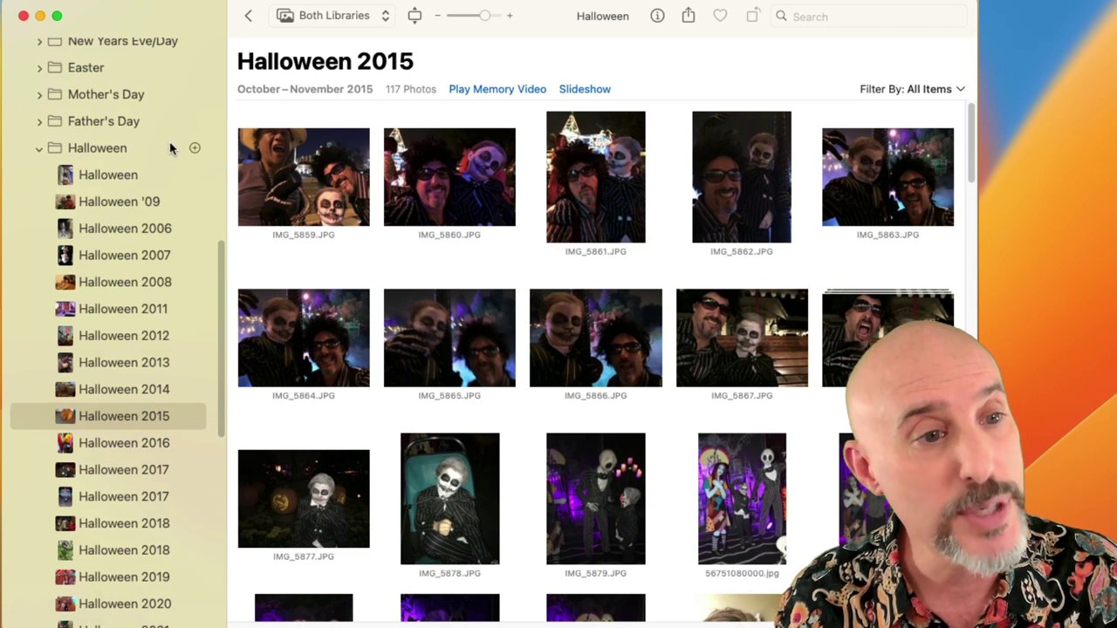
{"action": "left_click", "coordinate": [195, 149]}
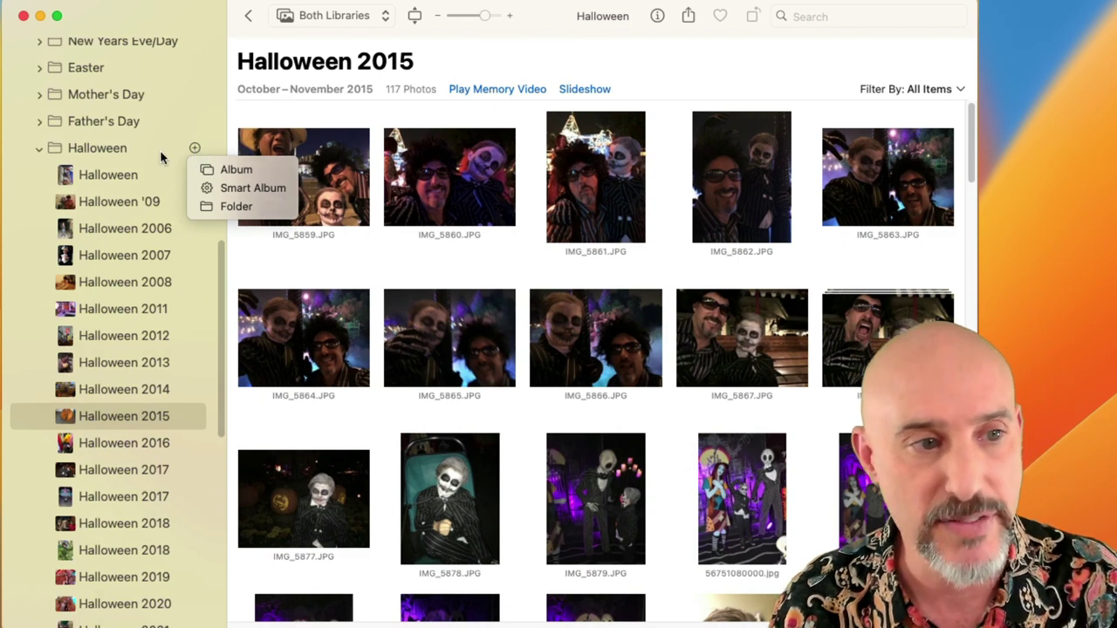
{"action": "left_click", "coordinate": [160, 157]}
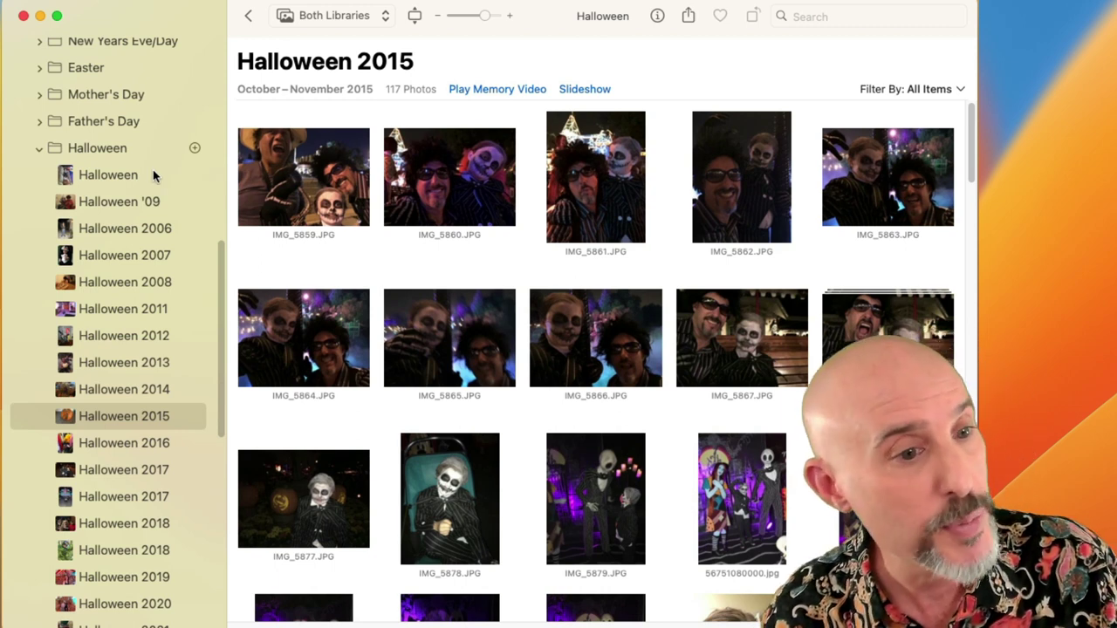
{"action": "scroll", "coordinate": [145, 197], "scroll_direction": "down", "scroll_amount": 3}
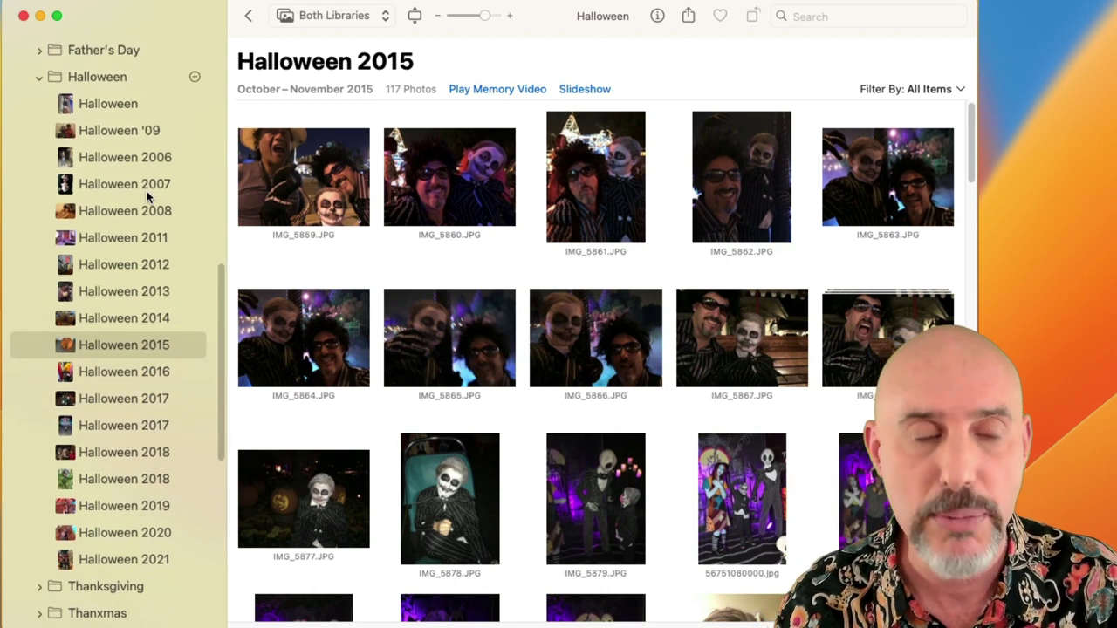
{"action": "left_click", "coordinate": [85, 75]}
{"action": "scroll", "coordinate": [83, 78], "scroll_direction": "up", "scroll_amount": 4}
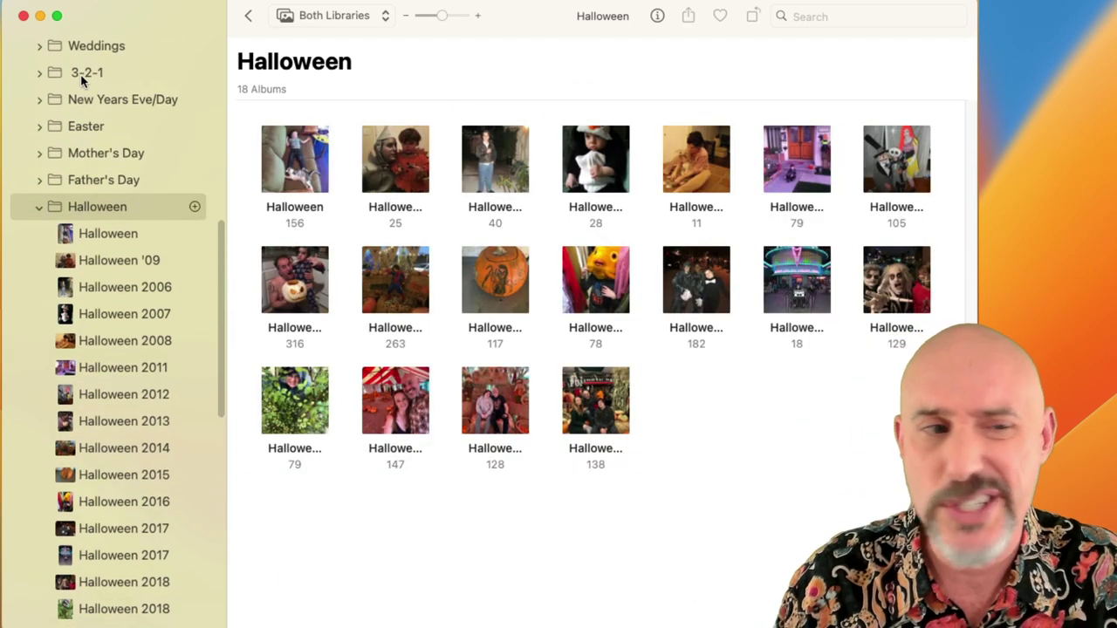
{"action": "left_click", "coordinate": [40, 208]}
{"action": "scroll", "coordinate": [41, 207], "scroll_direction": "up", "scroll_amount": 2}
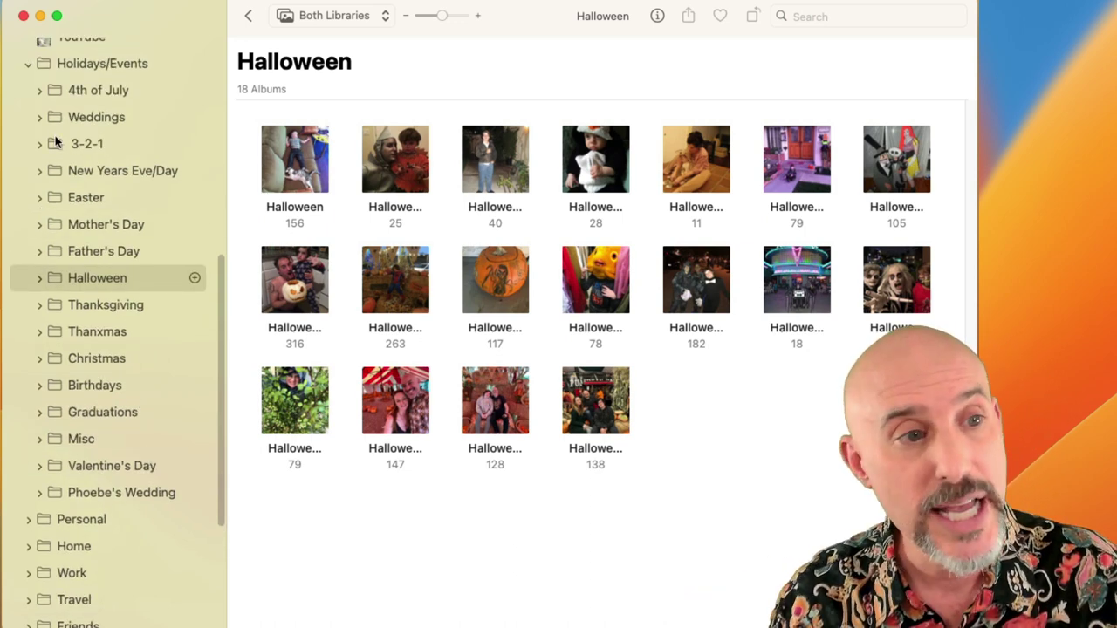
{"action": "left_click", "coordinate": [62, 64]}
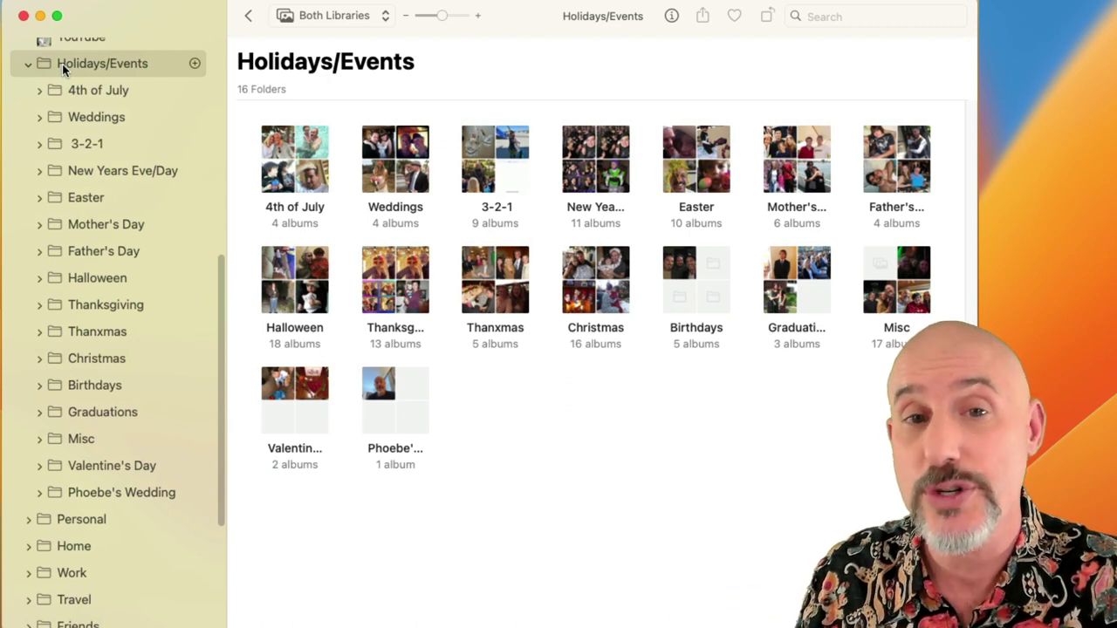
{"action": "scroll", "coordinate": [68, 69], "scroll_direction": "up", "scroll_amount": 10}
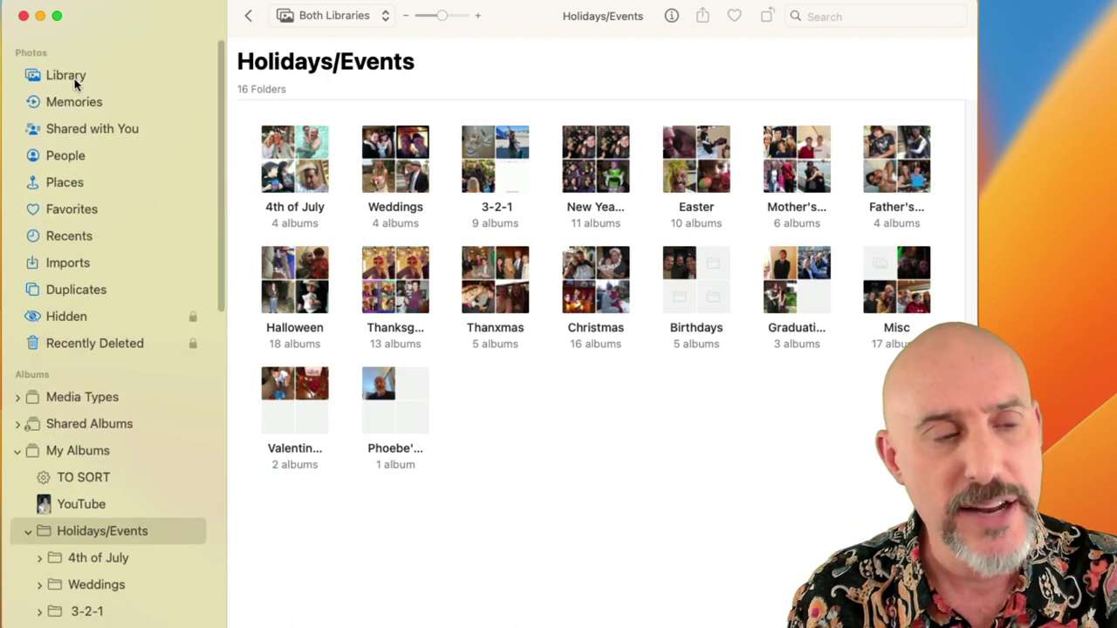
- Show All Photos in the Library and check the + and File new-album options without creating anything
{"action": "left_click", "coordinate": [74, 79]}
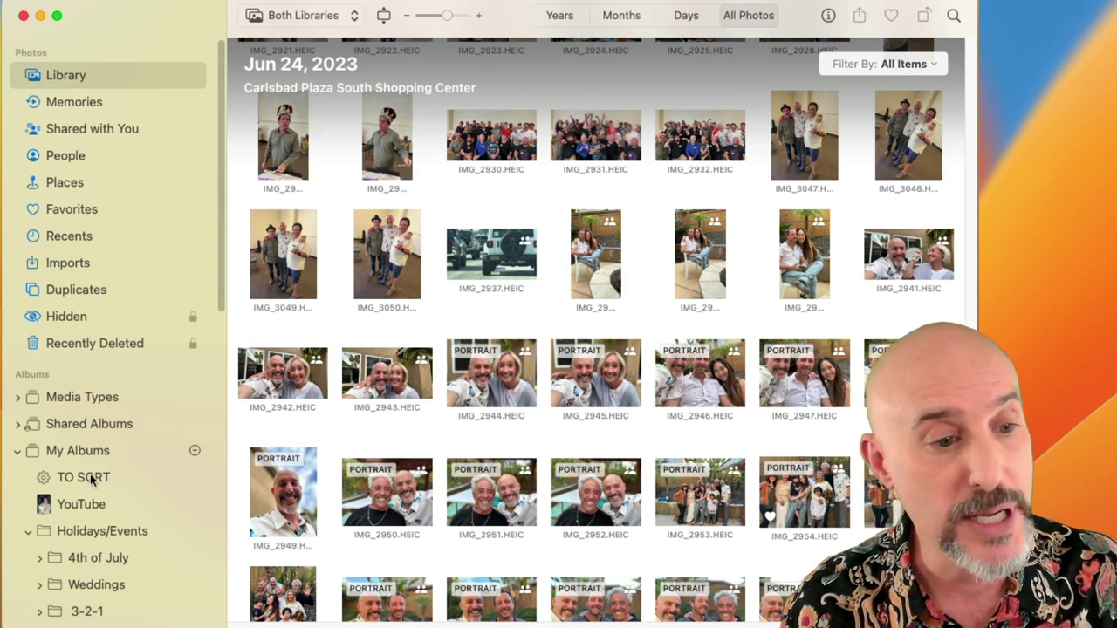
{"action": "left_click", "coordinate": [195, 450]}
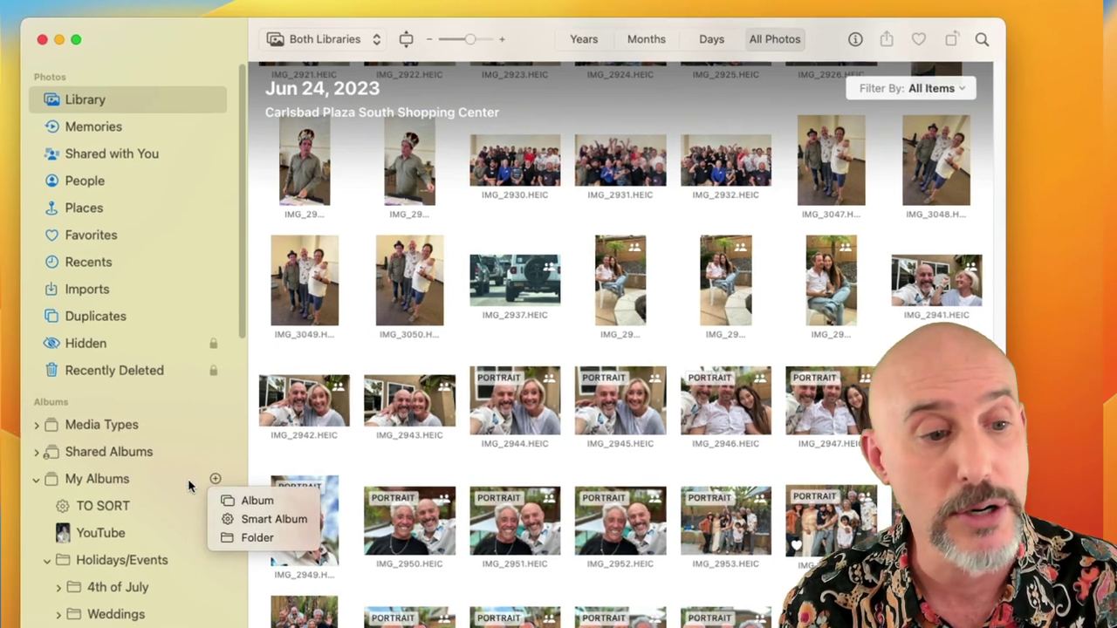
{"action": "key", "text": "Escape"}
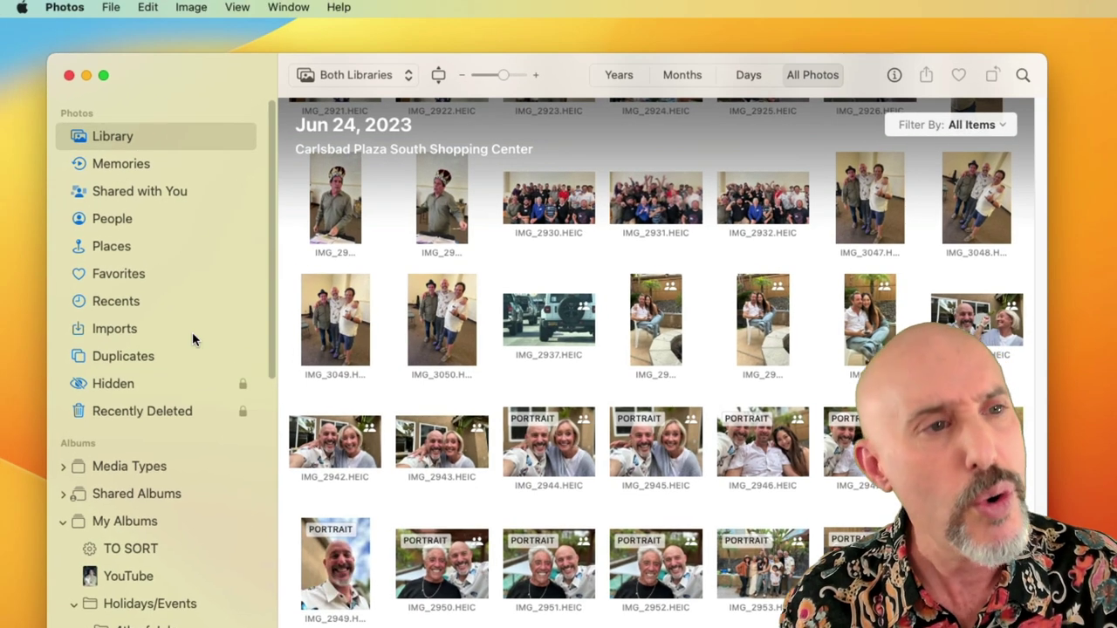
{"action": "left_click", "coordinate": [113, 5]}
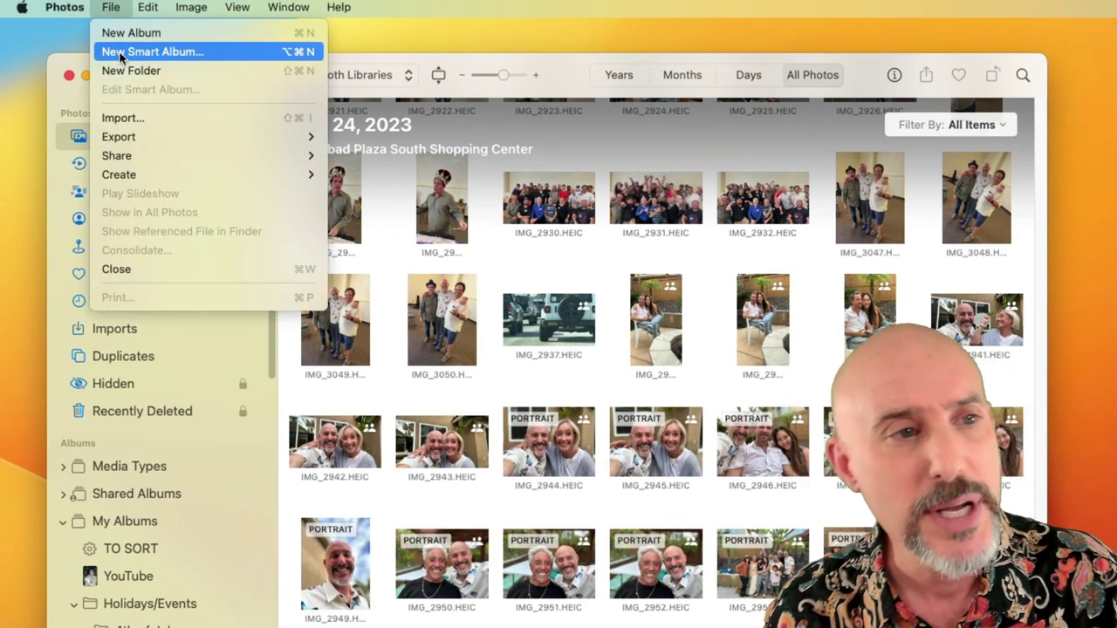
{"action": "key", "text": "Escape"}
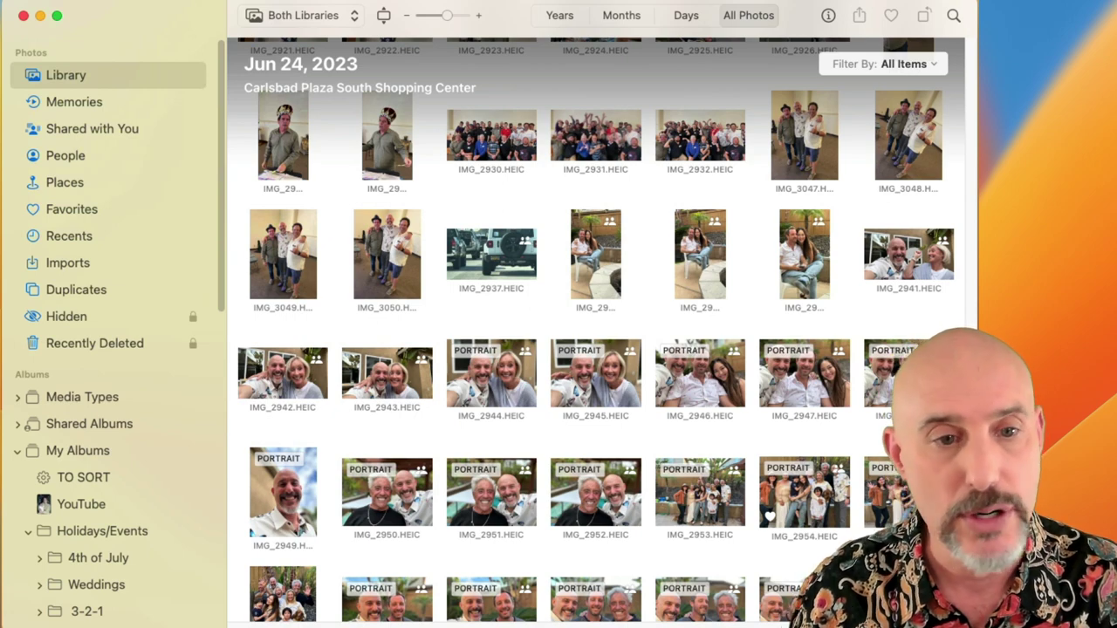
- Select the 29 Jun 24–25, 2023 party photos from the first shot through IMG_5292.jpeg
{"action": "left_click", "coordinate": [602, 259]}
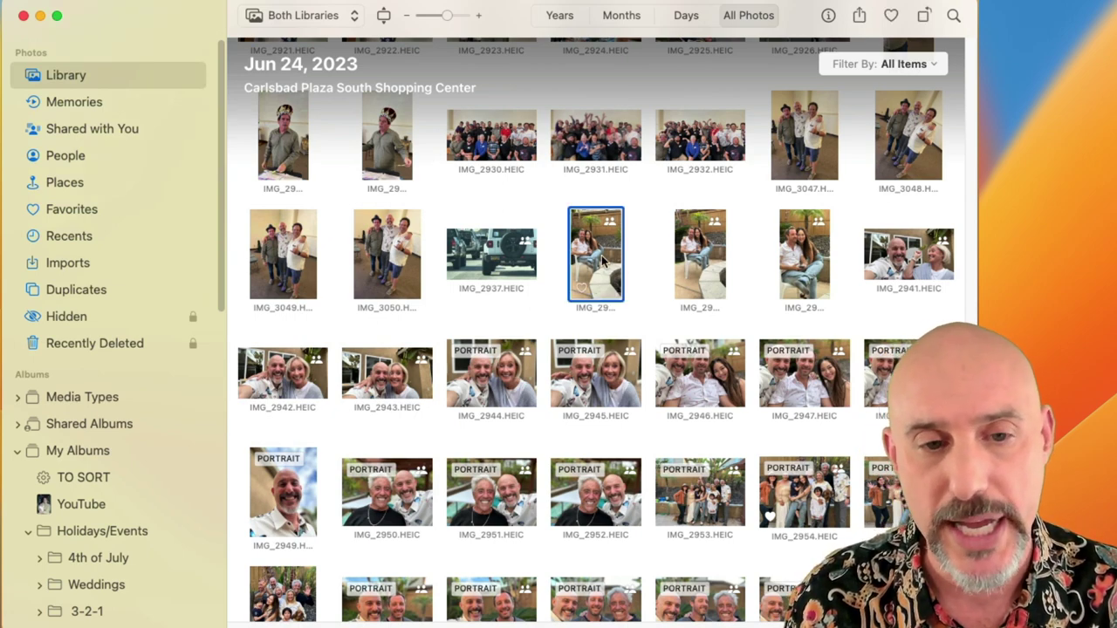
{"action": "scroll", "coordinate": [603, 259], "scroll_direction": "down", "scroll_amount": 5}
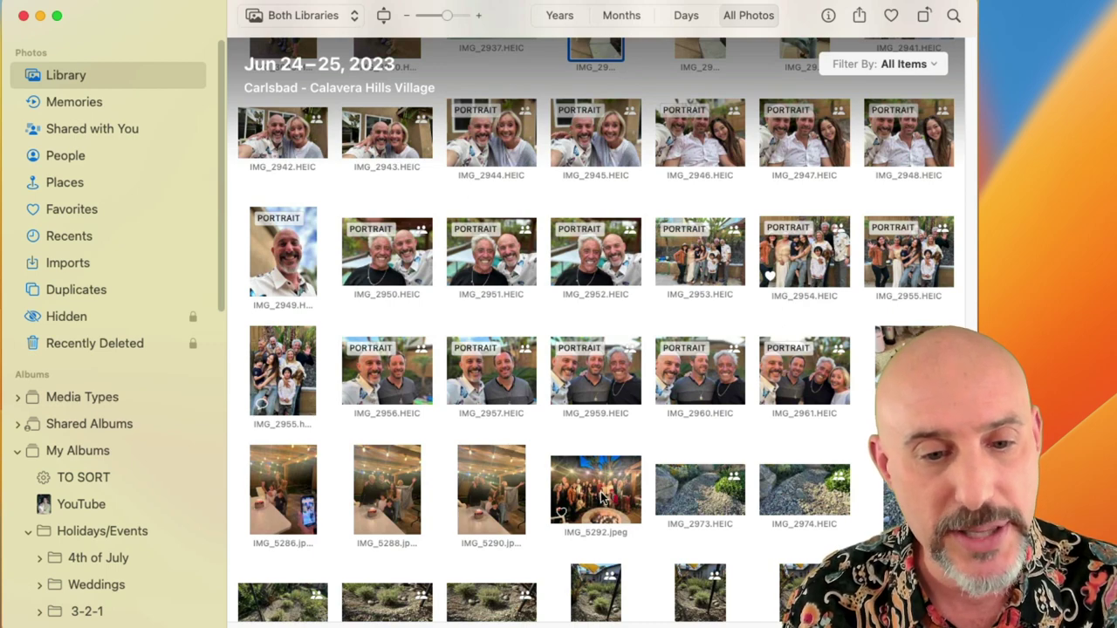
{"action": "left_click", "coordinate": [602, 496], "text": "shift"}
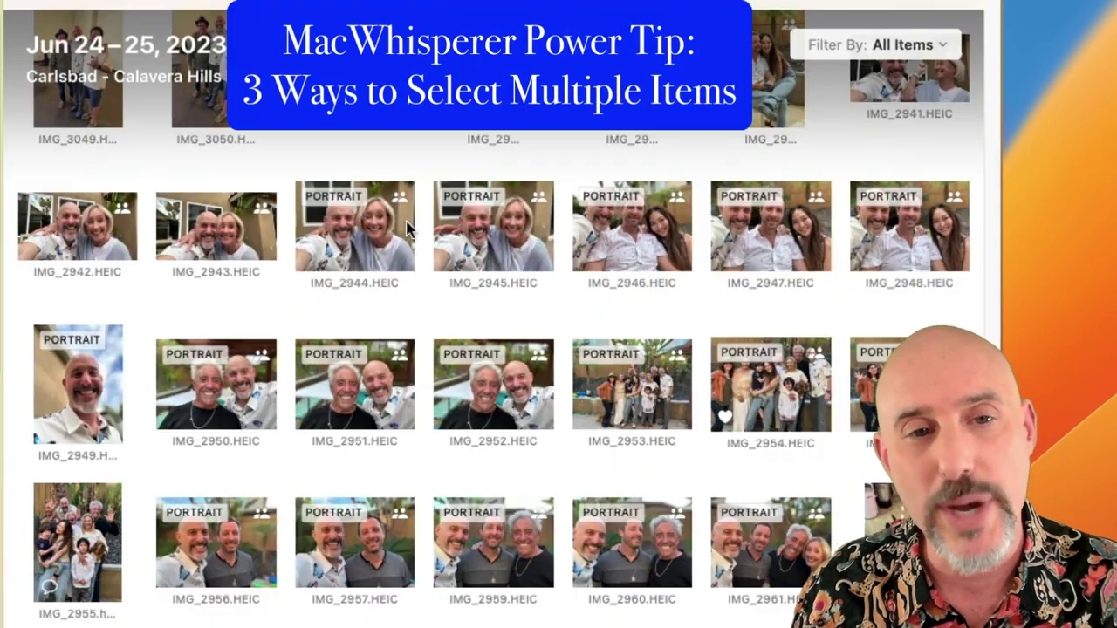
- Pick scattered photos IMG_2952, IMG_2954 and IMG_2943 with a top-row shot, then clear the selection
{"action": "scroll", "coordinate": [410, 234], "scroll_direction": "up", "scroll_amount": 3}
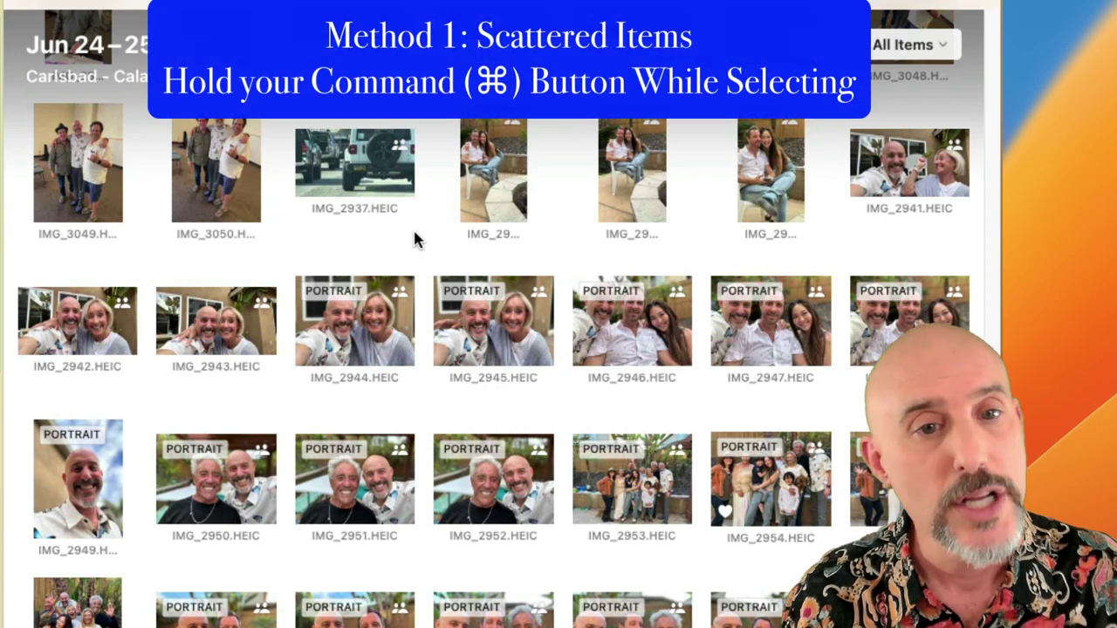
{"action": "left_click", "coordinate": [499, 173], "text": "super"}
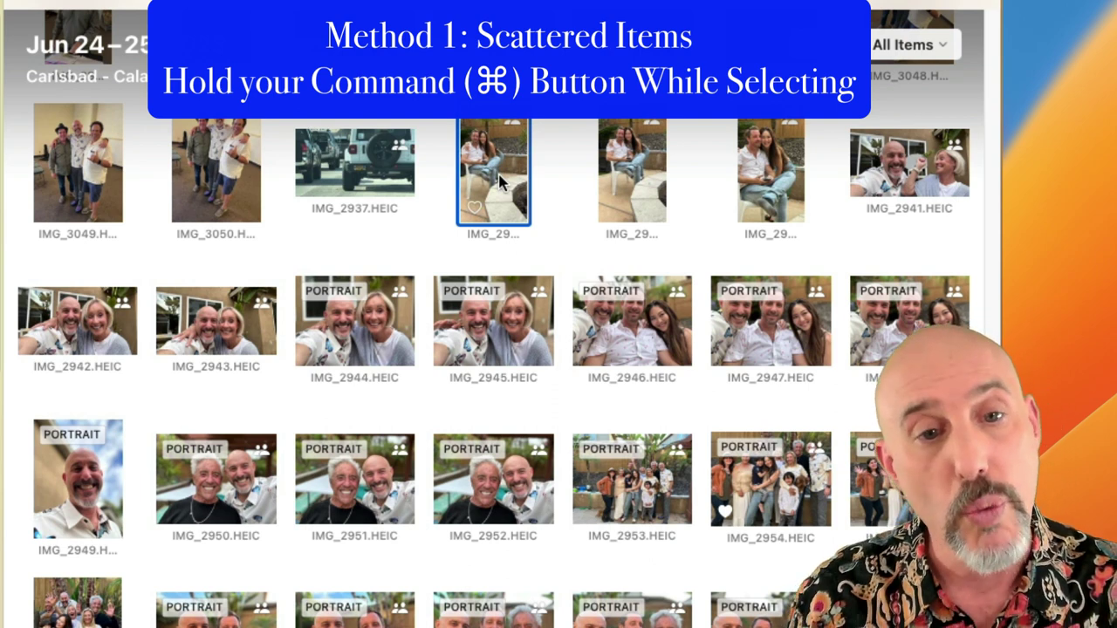
{"action": "left_click", "coordinate": [512, 506], "text": "super"}
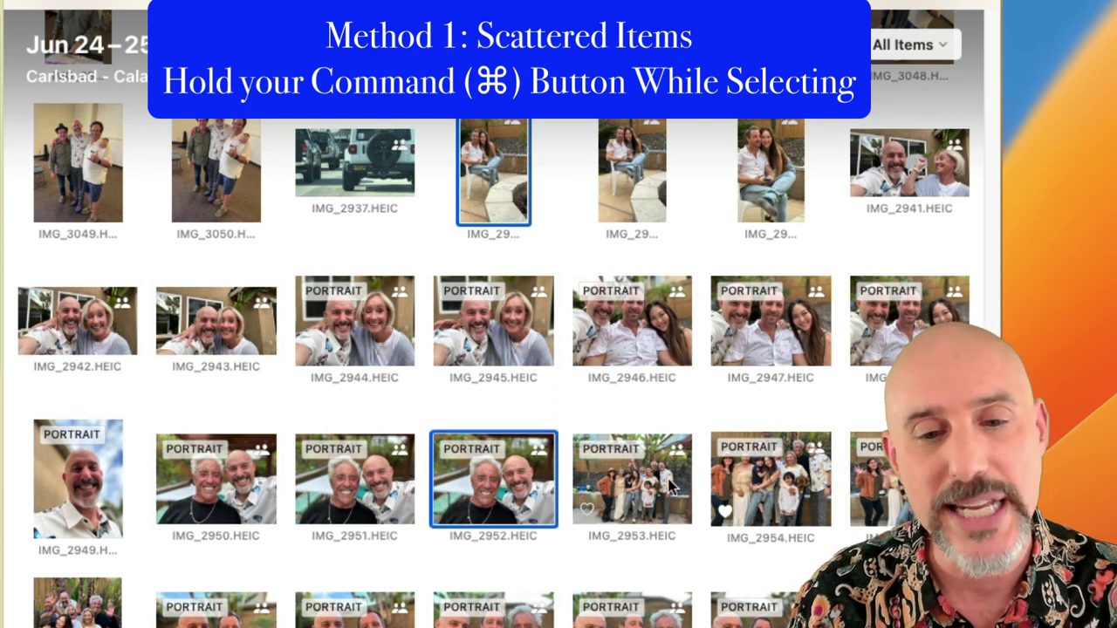
{"action": "left_click", "coordinate": [772, 476], "text": "super"}
{"action": "left_click", "coordinate": [269, 332], "text": "super"}
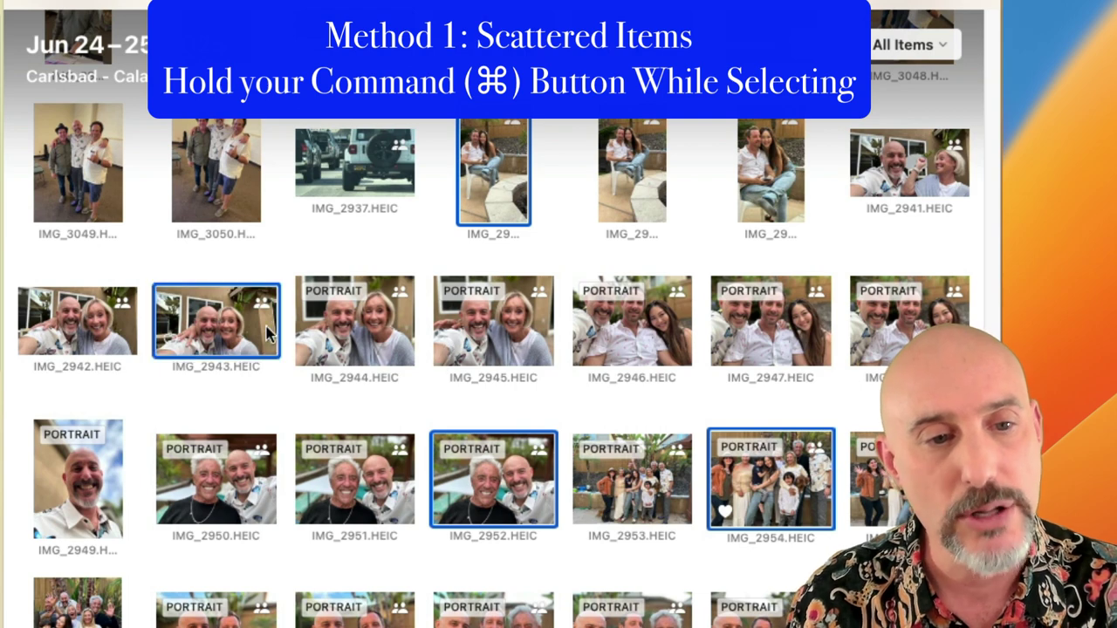
{"action": "left_click", "coordinate": [555, 135]}
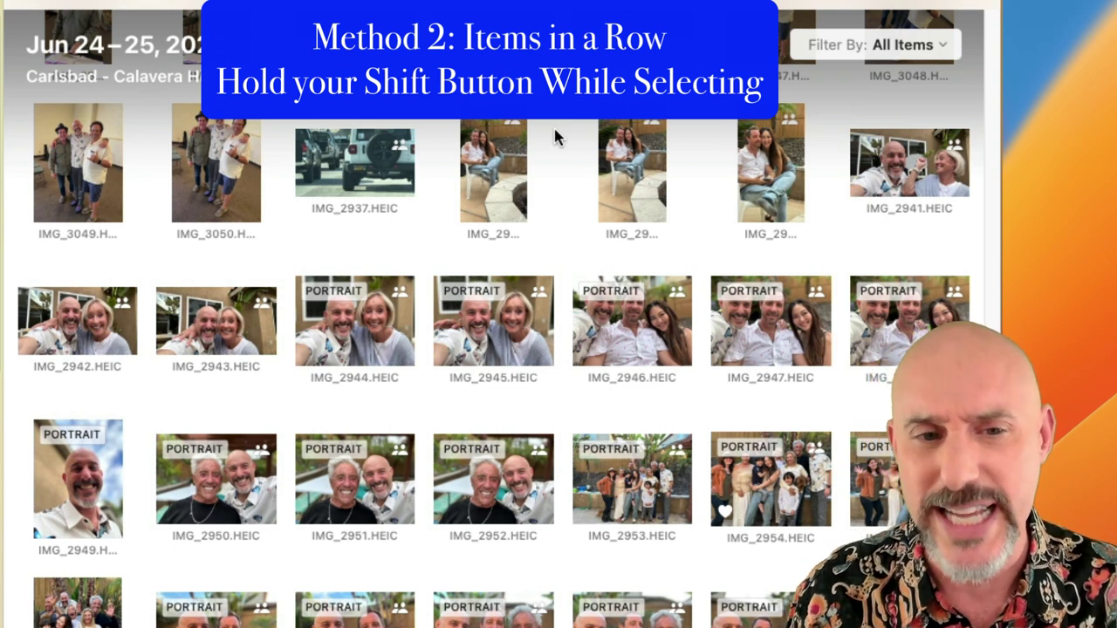
- Select a range from a top-row photo through the bottom row, then clear it
{"action": "left_click", "coordinate": [498, 155]}
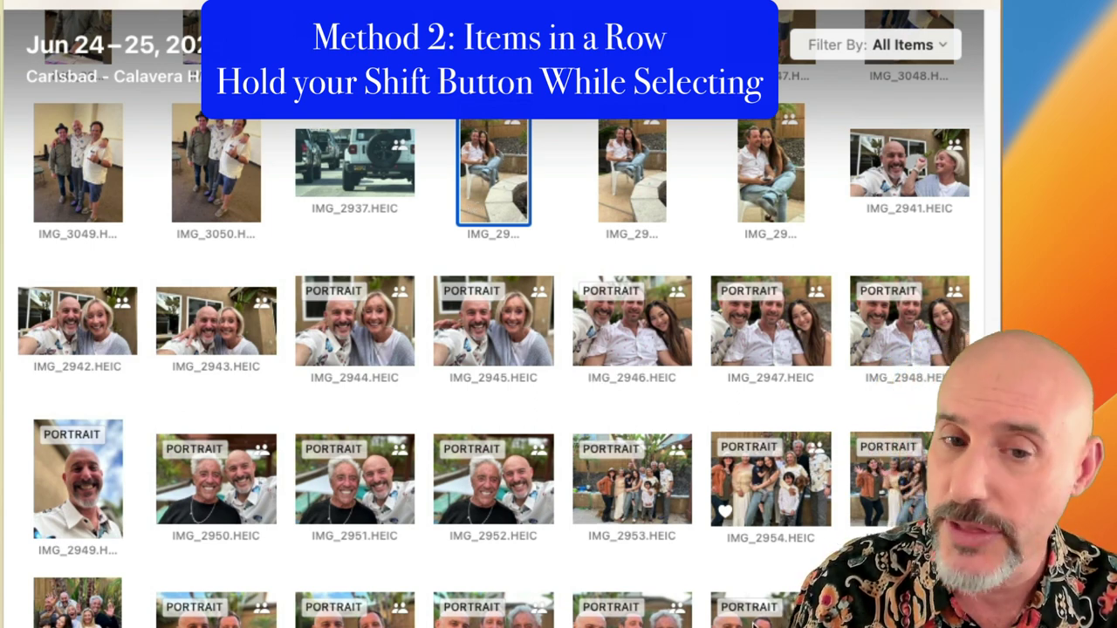
{"action": "left_click", "coordinate": [909, 610], "text": "shift"}
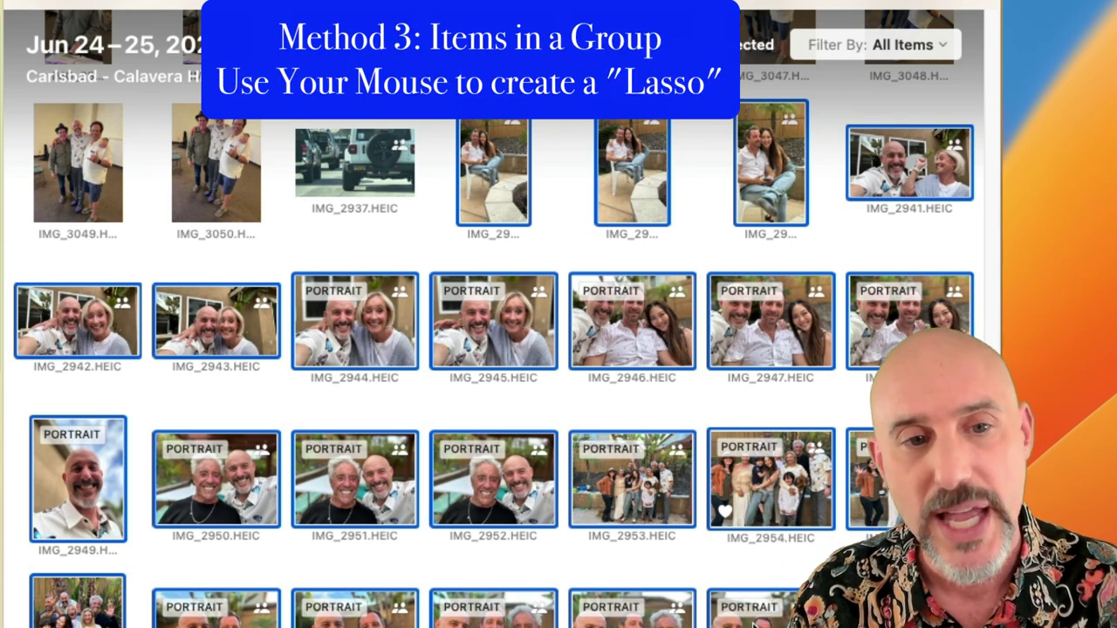
{"action": "left_click", "coordinate": [341, 247]}
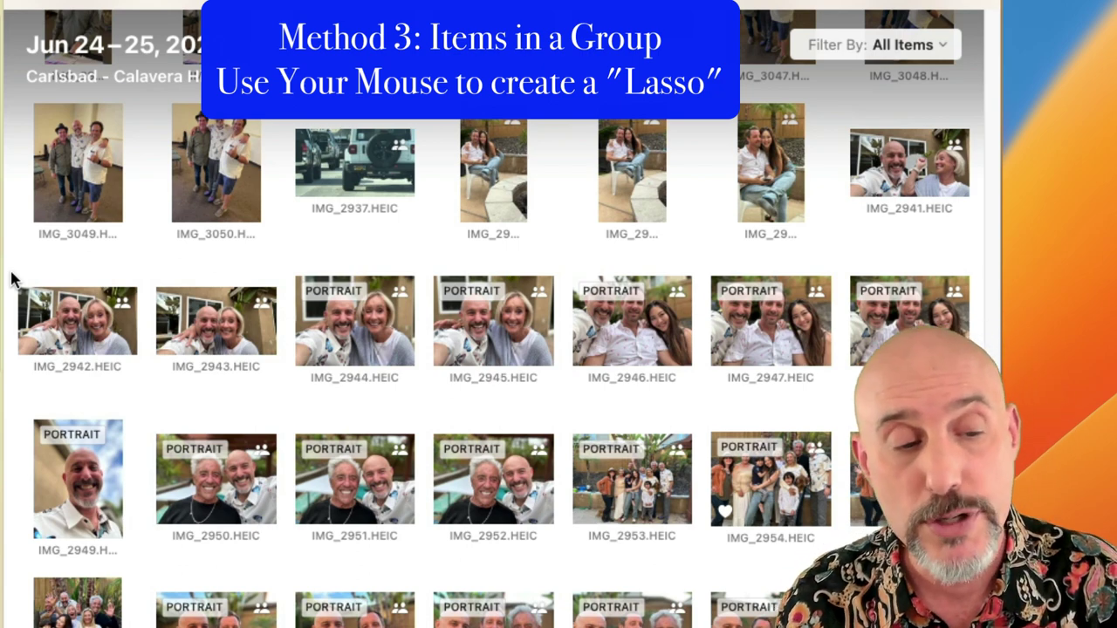
- Marquee-select six photos across the two middle columns, IMG_2944 through IMG_2959
{"action": "left_click_drag", "start_coordinate": [13, 278], "coordinate": [754, 627]}
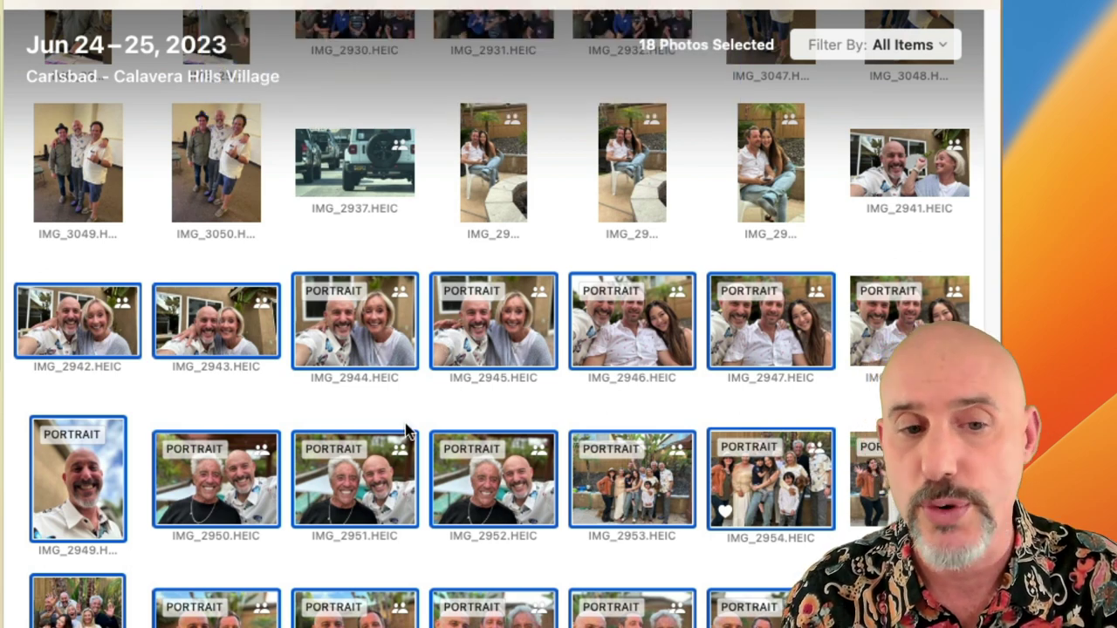
{"action": "left_click", "coordinate": [404, 397]}
{"action": "left_click_drag", "start_coordinate": [372, 253], "coordinate": [510, 613]}
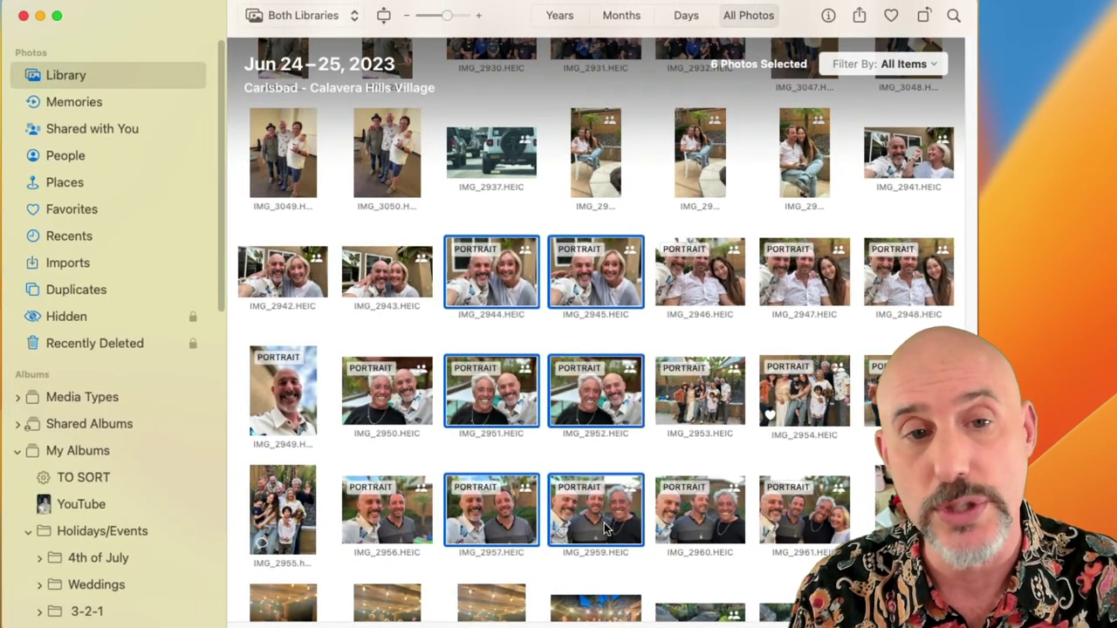
- Select the 23 photos from IMG_2941 through IMG_2961, dropping one top-row shot from the range
{"action": "left_click", "coordinate": [586, 183]}
{"action": "left_click", "coordinate": [807, 515]}
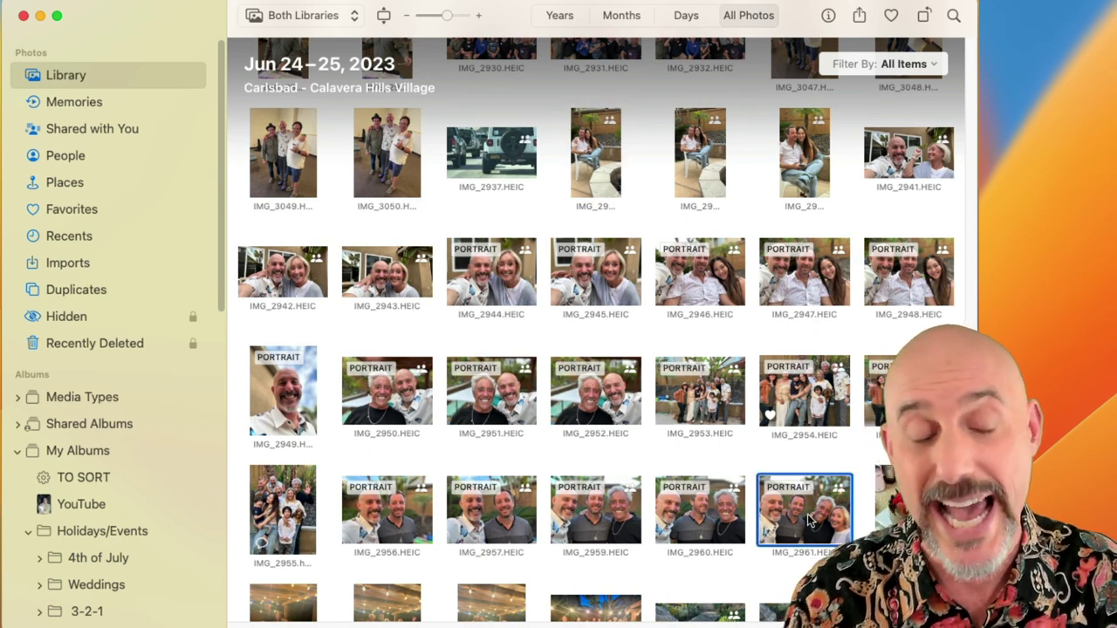
{"action": "left_click", "coordinate": [598, 155], "text": "shift"}
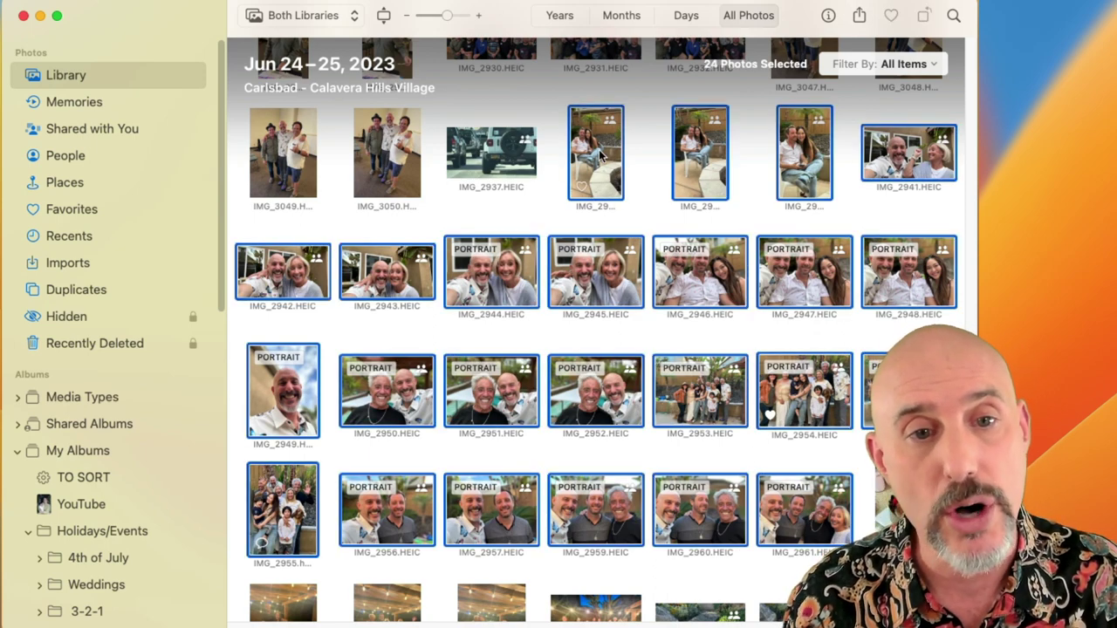
{"action": "left_click", "coordinate": [598, 154], "text": "super"}
{"action": "scroll", "coordinate": [599, 154], "scroll_direction": "down", "scroll_amount": 1}
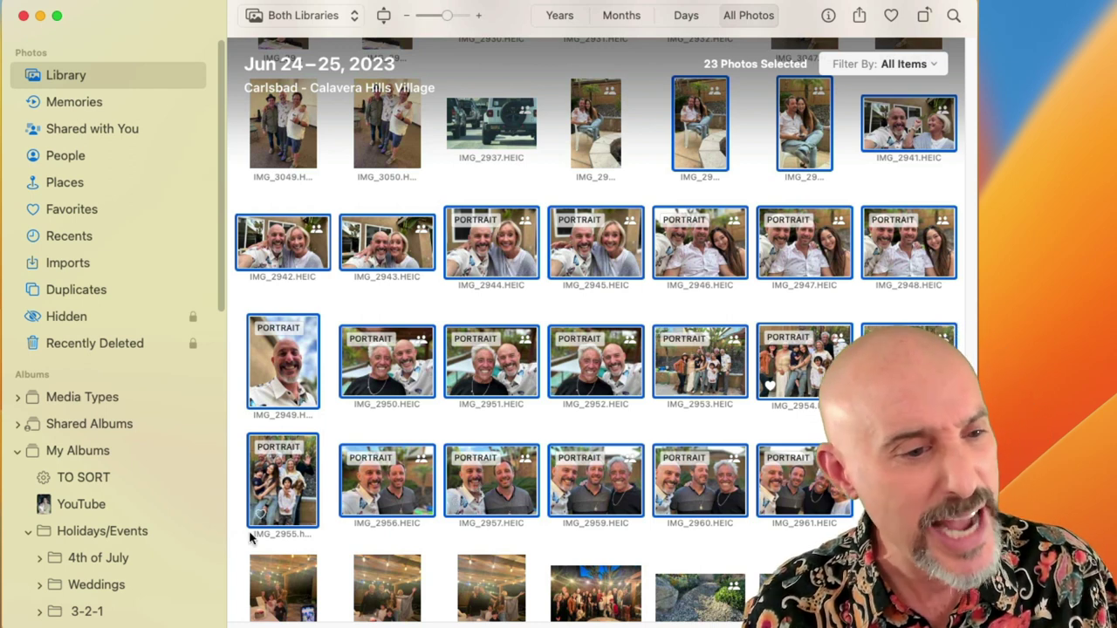
{"action": "scroll", "coordinate": [136, 515], "scroll_direction": "down", "scroll_amount": 3}
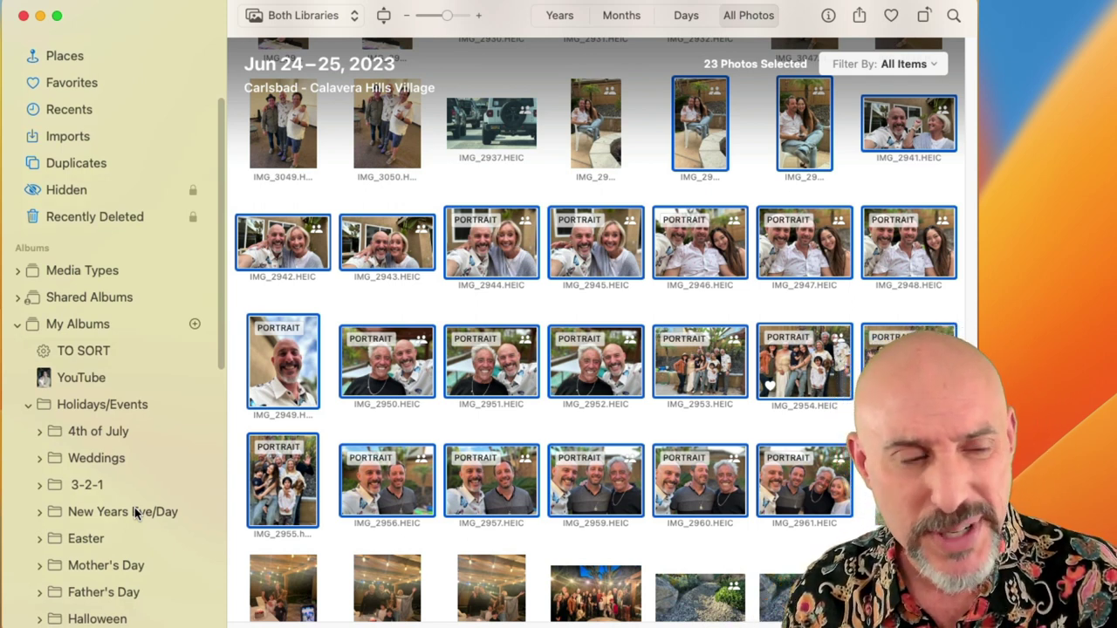
{"action": "scroll", "coordinate": [136, 513], "scroll_direction": "down", "scroll_amount": 5}
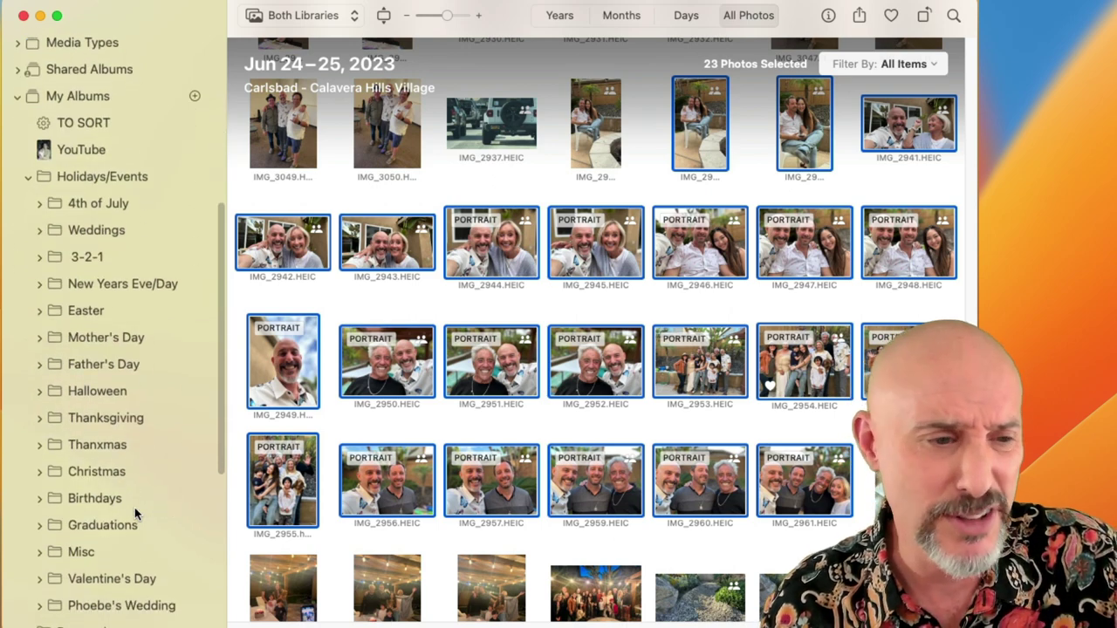
{"action": "scroll", "coordinate": [134, 513], "scroll_direction": "down", "scroll_amount": 2}
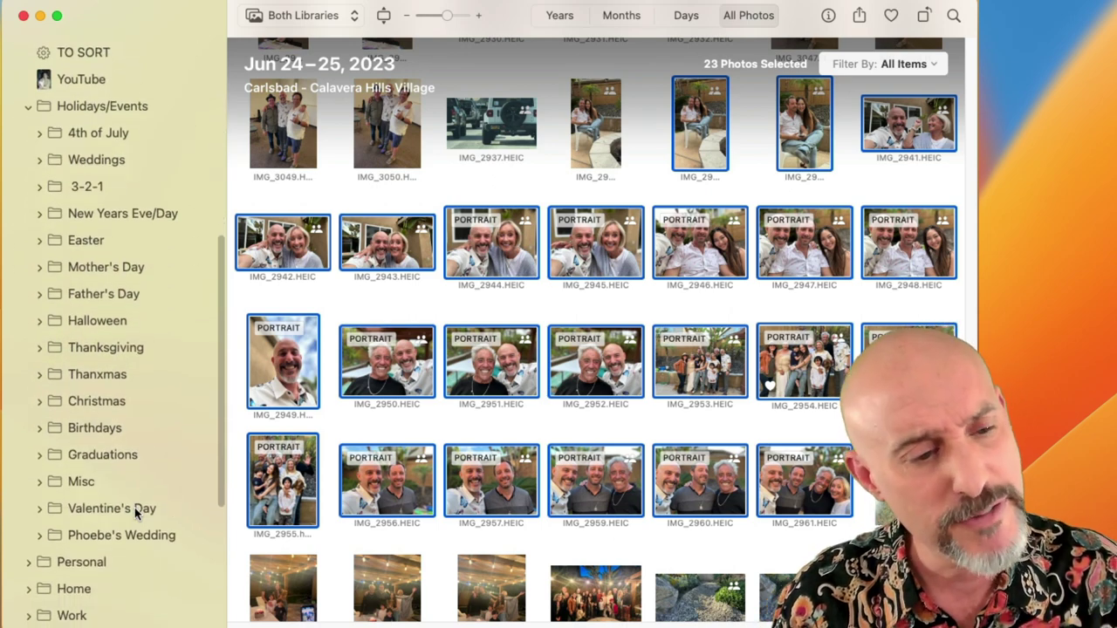
{"action": "scroll", "coordinate": [135, 513], "scroll_direction": "down", "scroll_amount": 3}
{"action": "scroll", "coordinate": [136, 514], "scroll_direction": "up", "scroll_amount": 3}
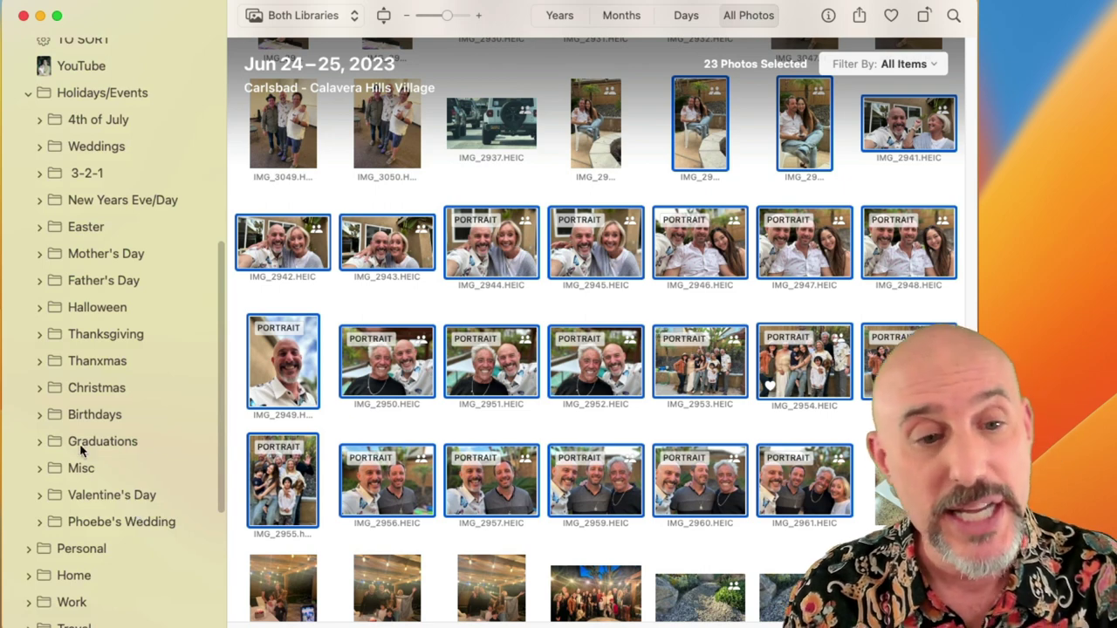
- Add the 23 selected photos to a new album 'Sean Bday 2023' and view My Albums
{"action": "right_click", "coordinate": [474, 255]}
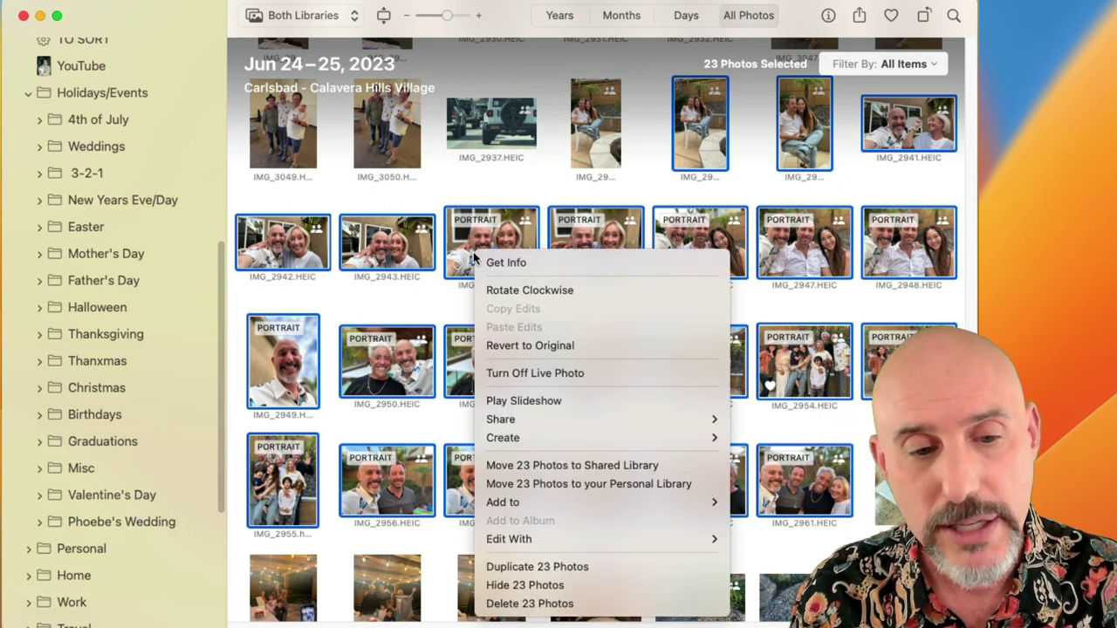
{"action": "mouse_move", "coordinate": [512, 503]}
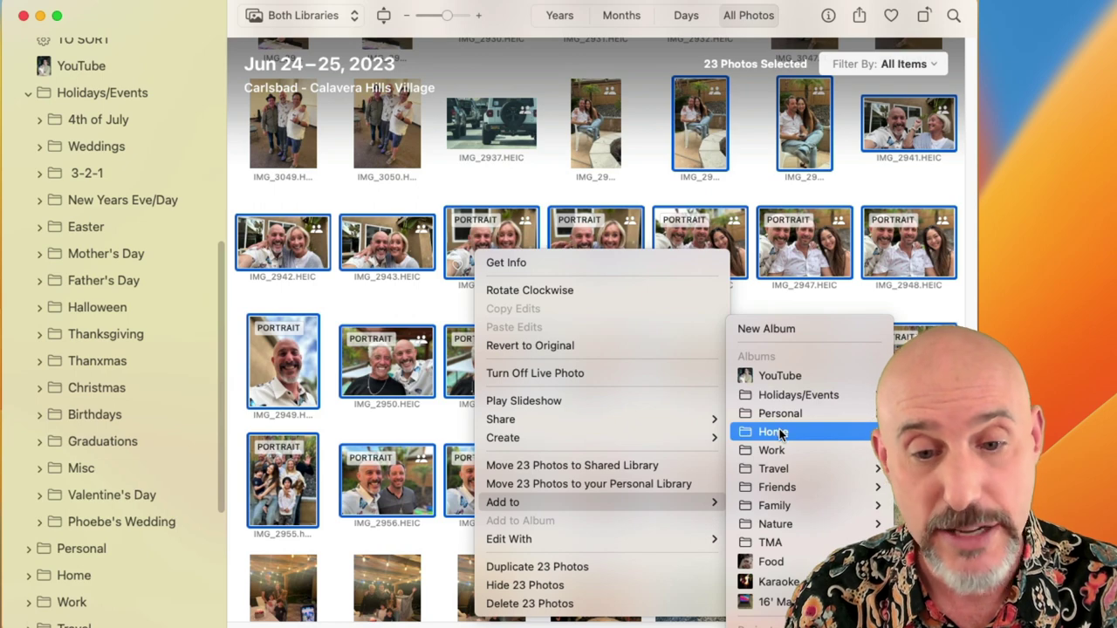
{"action": "left_click", "coordinate": [798, 333]}
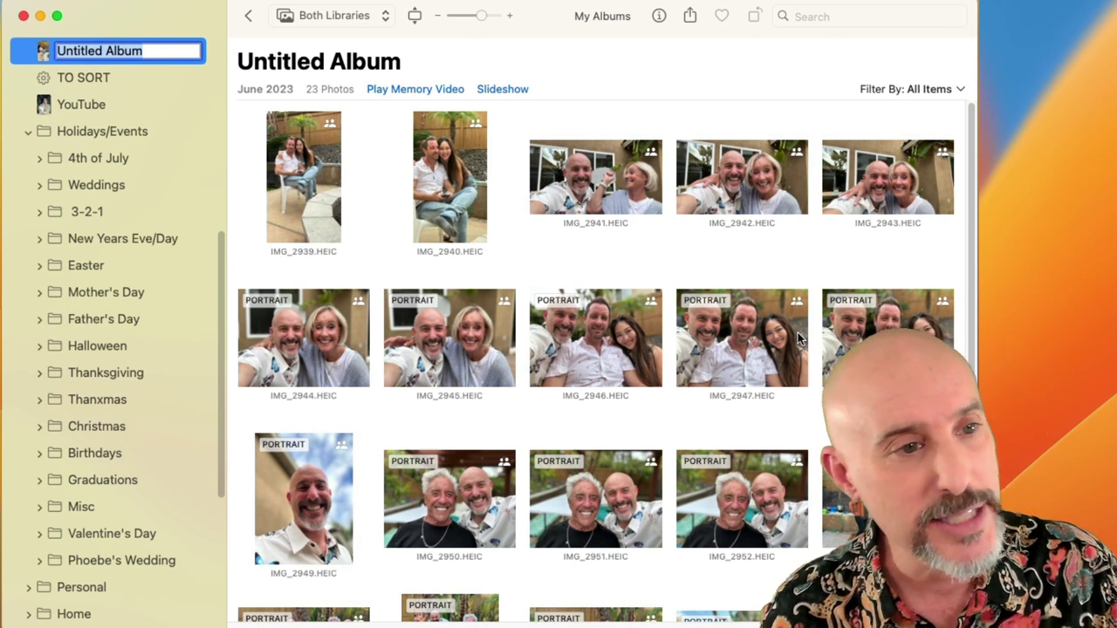
{"action": "scroll", "coordinate": [210, 232], "scroll_direction": "up", "scroll_amount": 3}
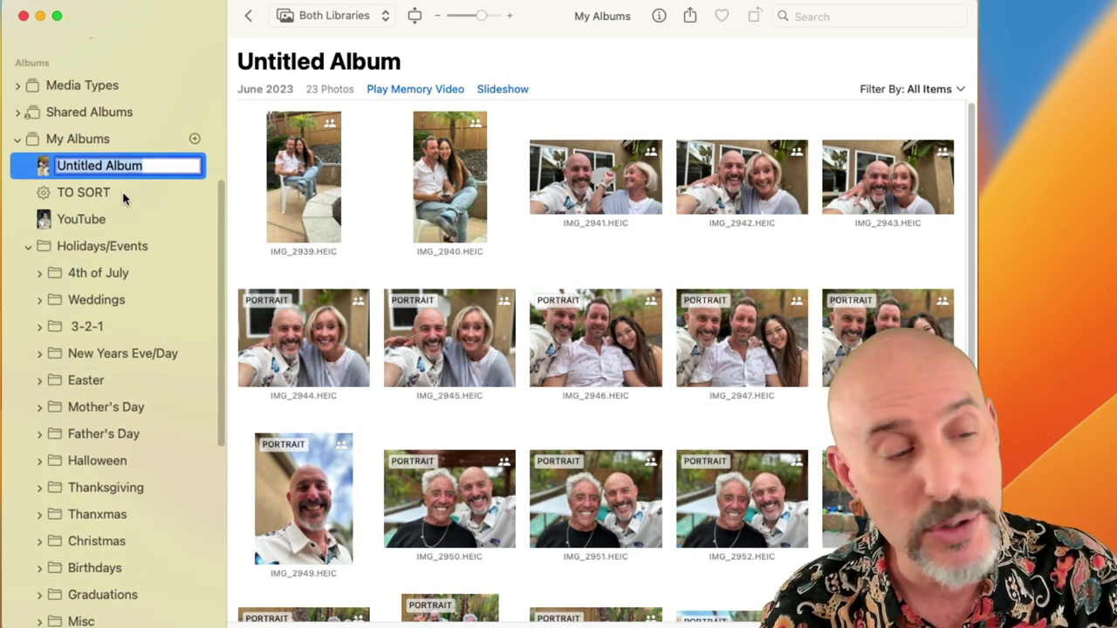
{"action": "type", "text": "Sean Bday 2023"}
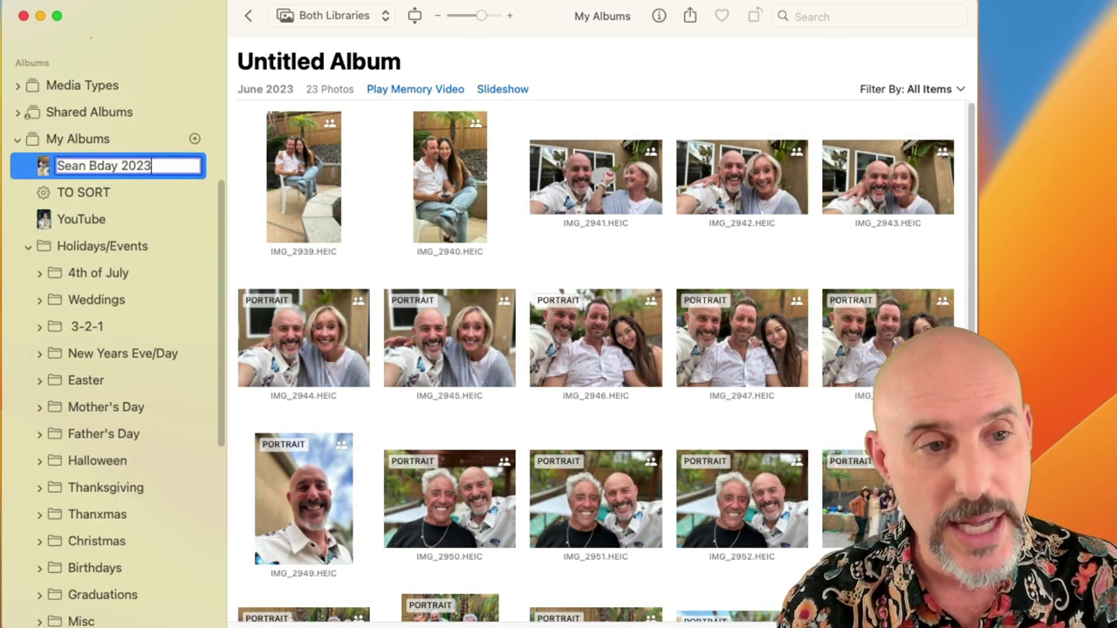
{"action": "left_click", "coordinate": [78, 138]}
{"action": "scroll", "coordinate": [100, 186], "scroll_direction": "up", "scroll_amount": 1}
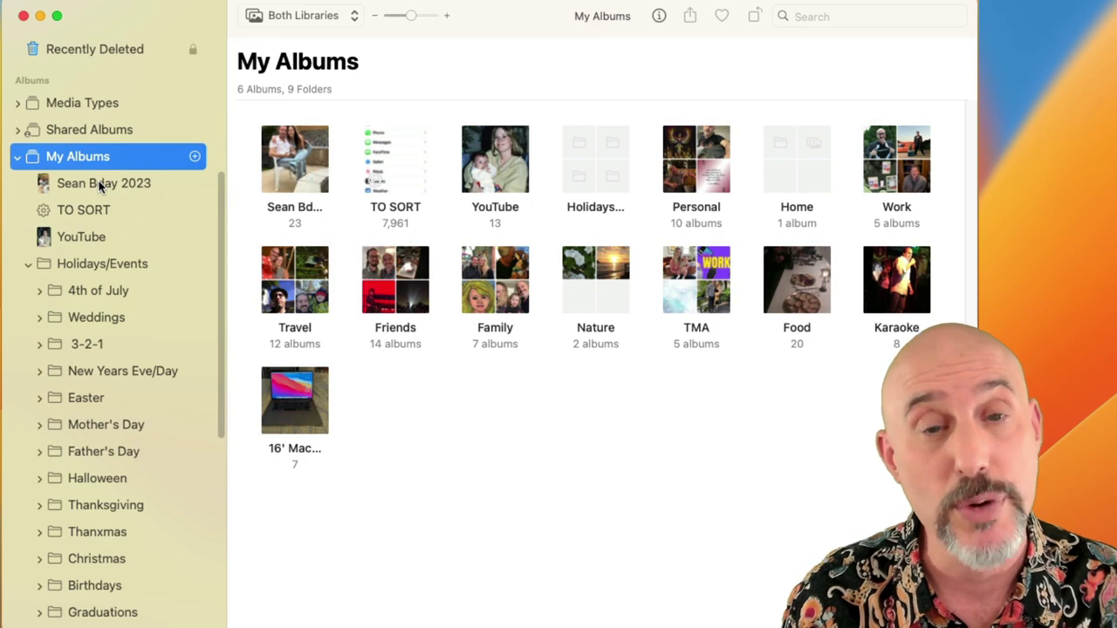
- Move the 'Sean Bday 2023' album into Holidays/Events, then into its Birthdays folder
{"action": "left_click_drag", "start_coordinate": [90, 190], "coordinate": [106, 265]}
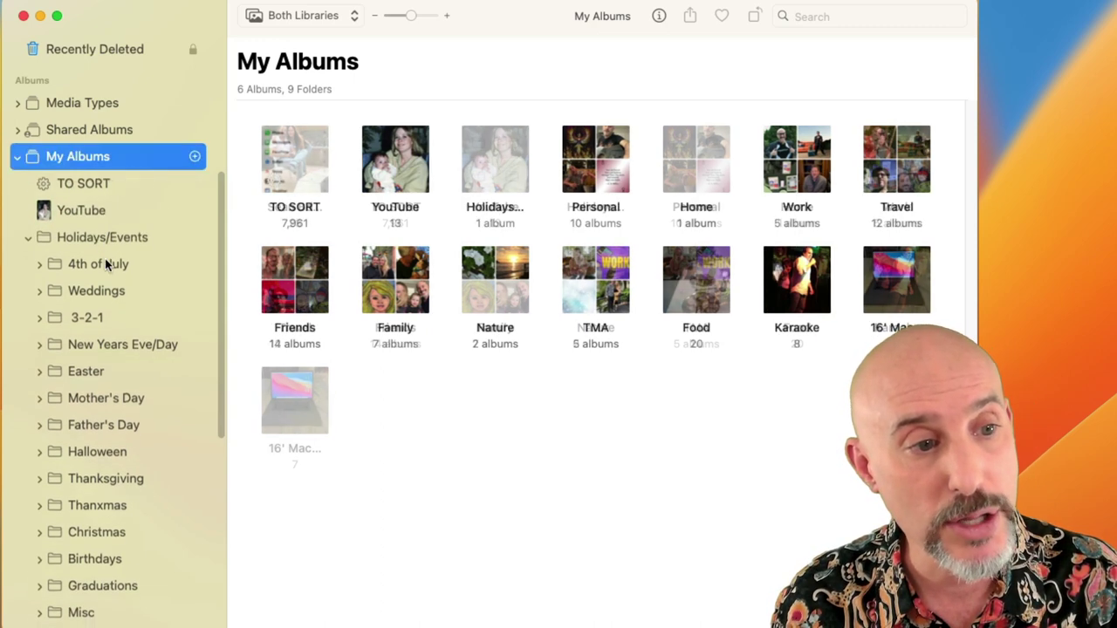
{"action": "left_click", "coordinate": [89, 238]}
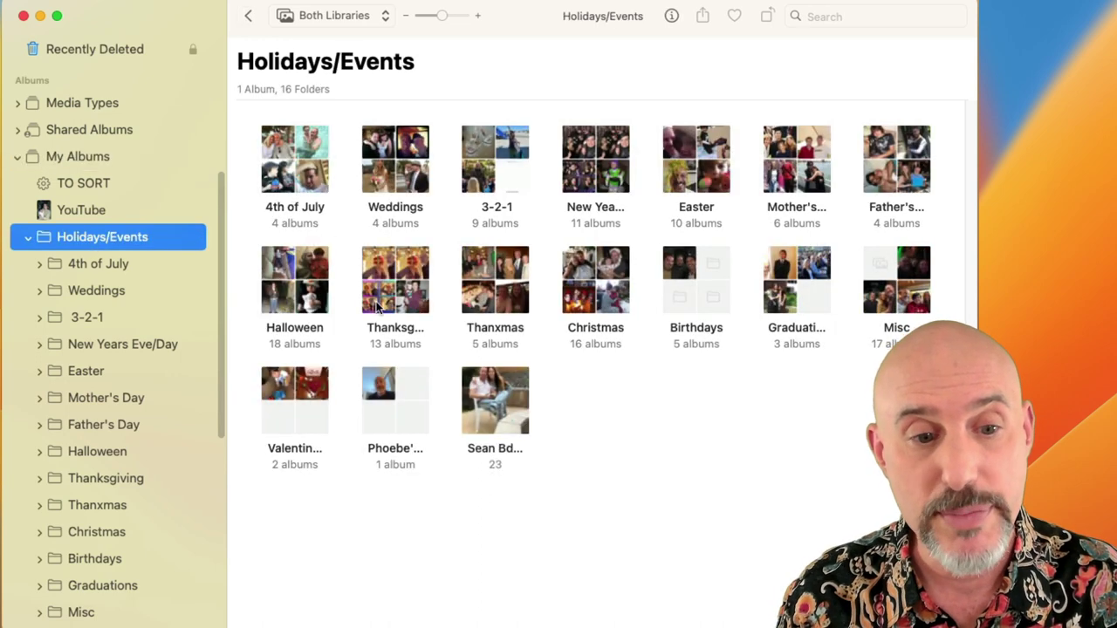
{"action": "left_click_drag", "start_coordinate": [488, 401], "coordinate": [703, 295]}
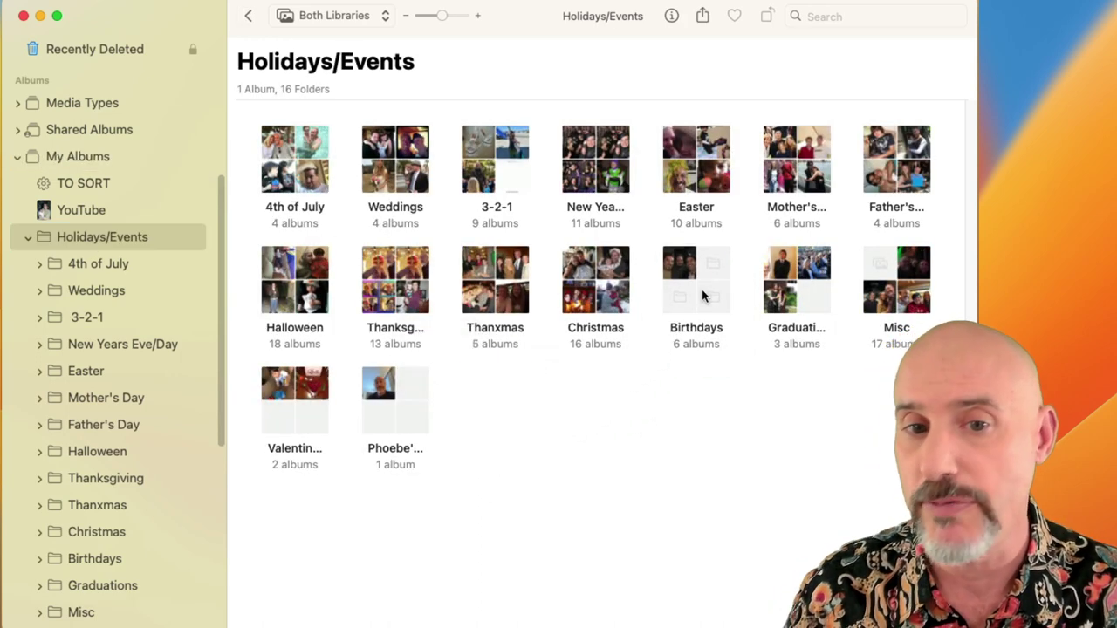
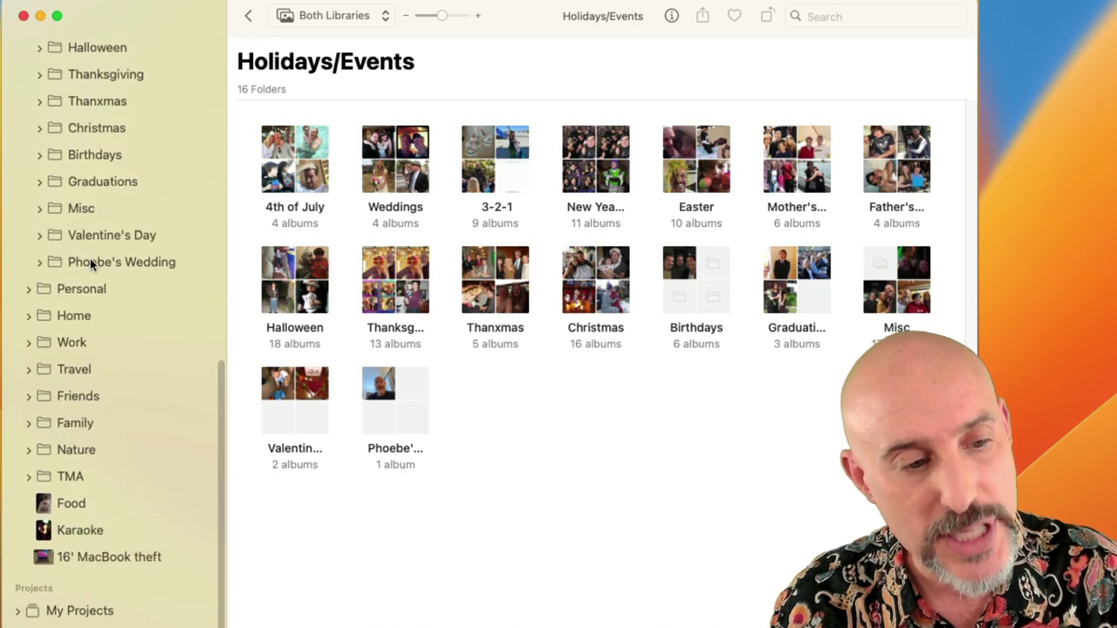
{"action": "left_click", "coordinate": [84, 507]}
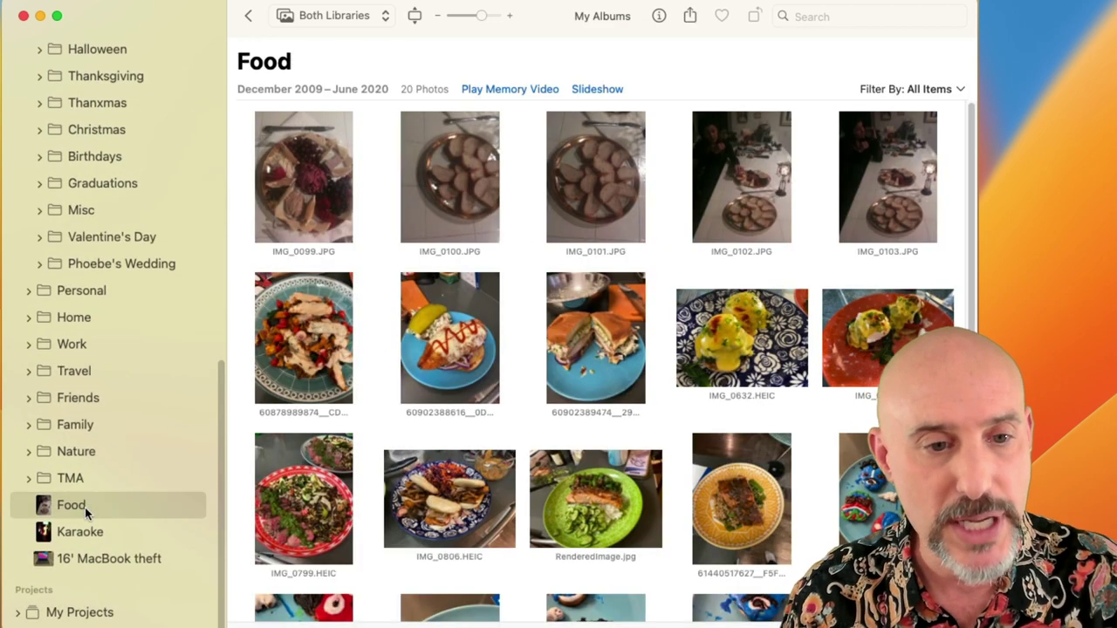
{"action": "mouse_move", "coordinate": [84, 507]}
{"action": "left_mouse_down"}
{"action": "mouse_move", "coordinate": [76, 403]}
{"action": "mouse_move", "coordinate": [78, 509]}
{"action": "left_mouse_up"}
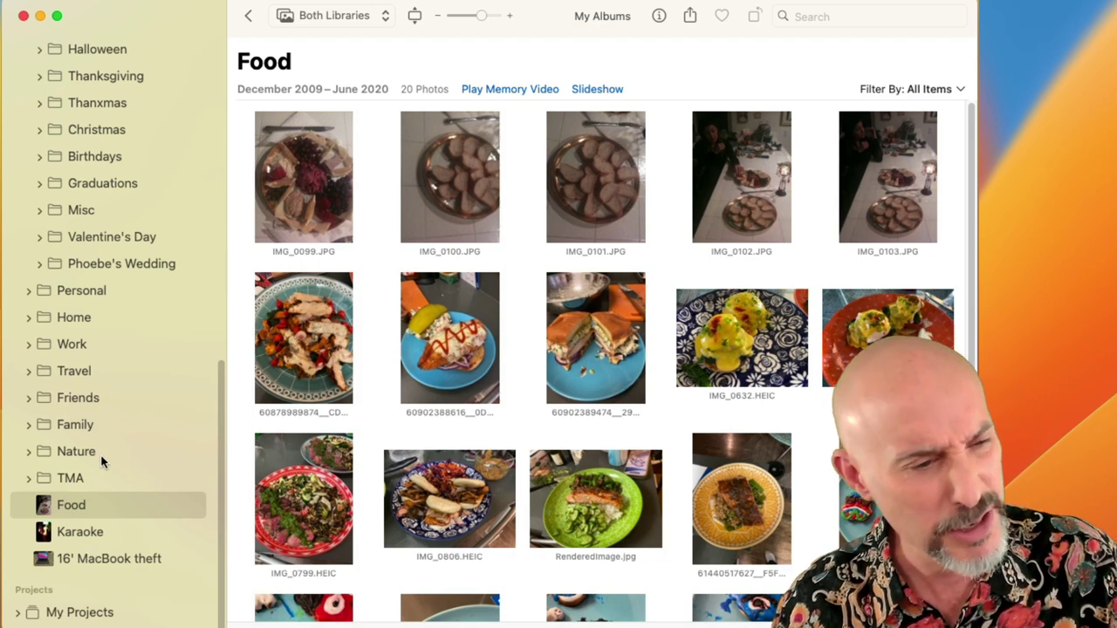
{"action": "scroll", "coordinate": [101, 463], "scroll_direction": "up", "scroll_amount": 3}
{"action": "scroll", "coordinate": [101, 463], "scroll_direction": "down", "scroll_amount": 5}
{"action": "scroll", "coordinate": [101, 463], "scroll_direction": "up", "scroll_amount": 7}
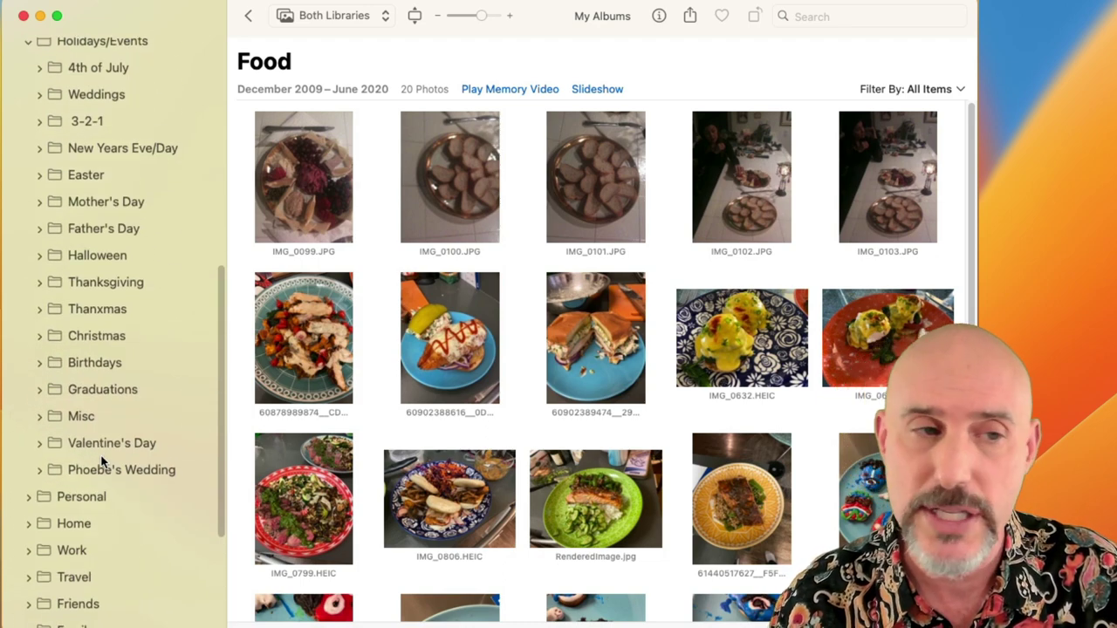
{"action": "scroll", "coordinate": [101, 462], "scroll_direction": "up", "scroll_amount": 5}
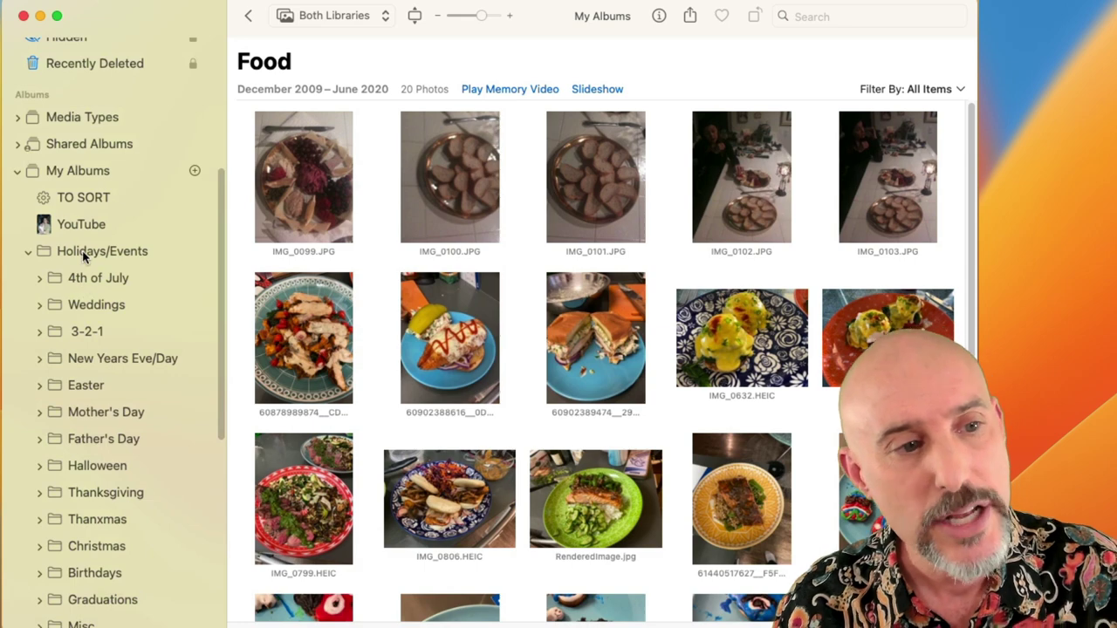
{"action": "left_click", "coordinate": [78, 172]}
{"action": "left_click", "coordinate": [81, 253]}
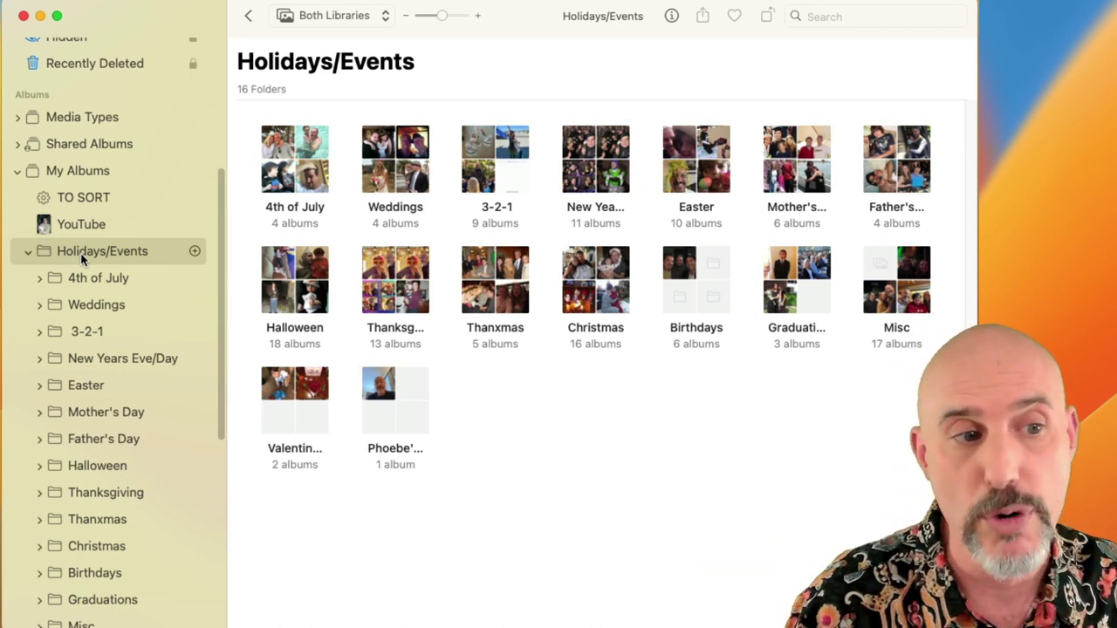
- Collapse Holidays/Events, browse Personal and its Social Media folder, then return to Holidays/Events
{"action": "left_click", "coordinate": [28, 252]}
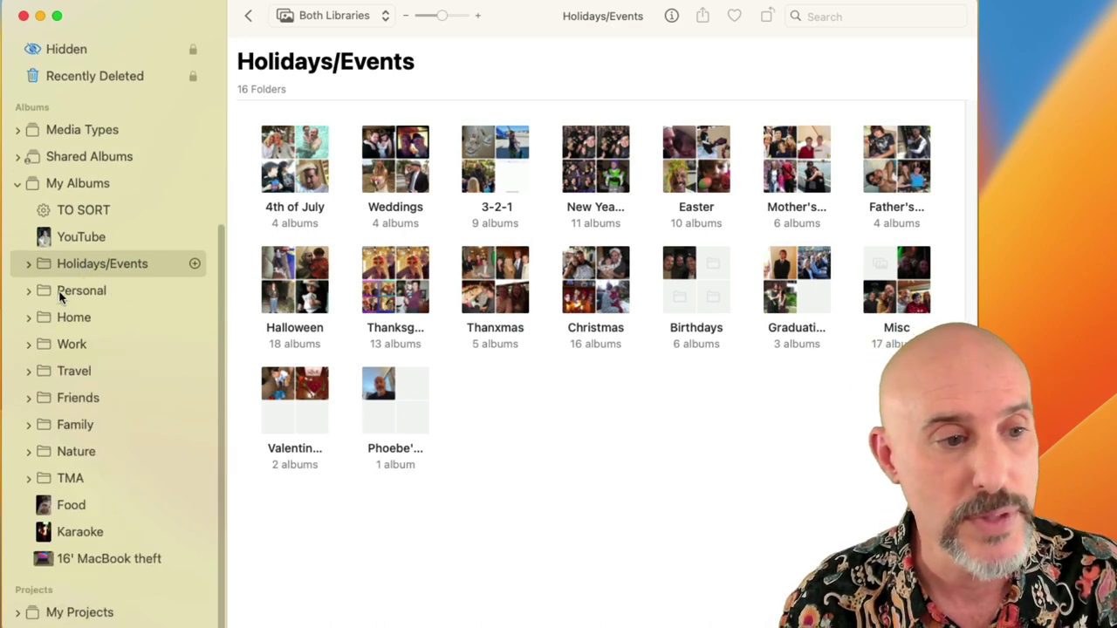
{"action": "left_click", "coordinate": [44, 291]}
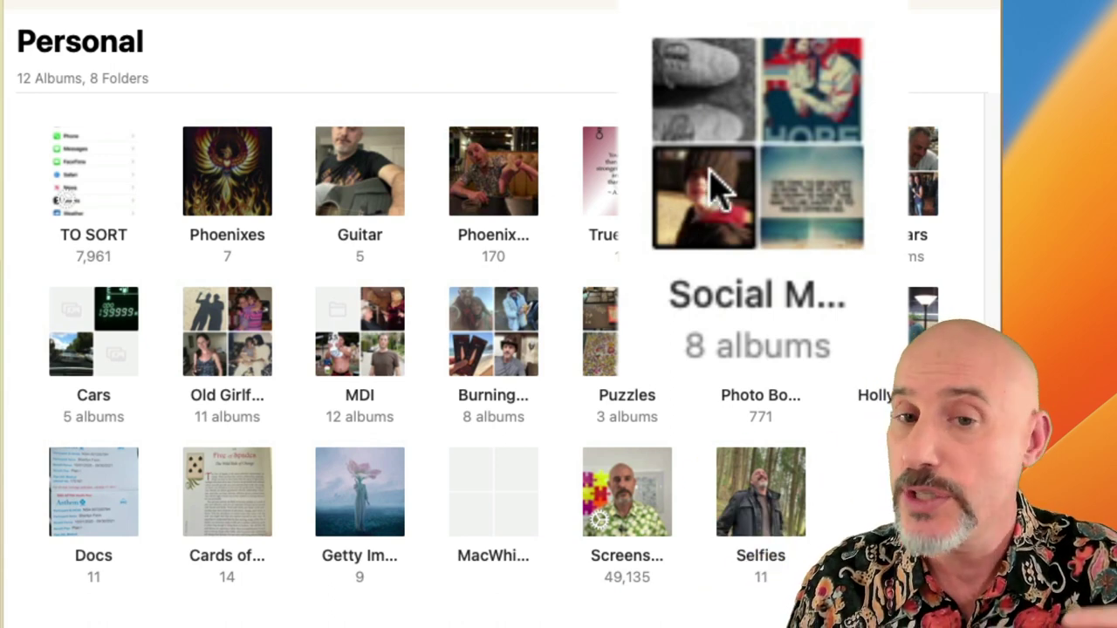
{"action": "double_click", "coordinate": [758, 176]}
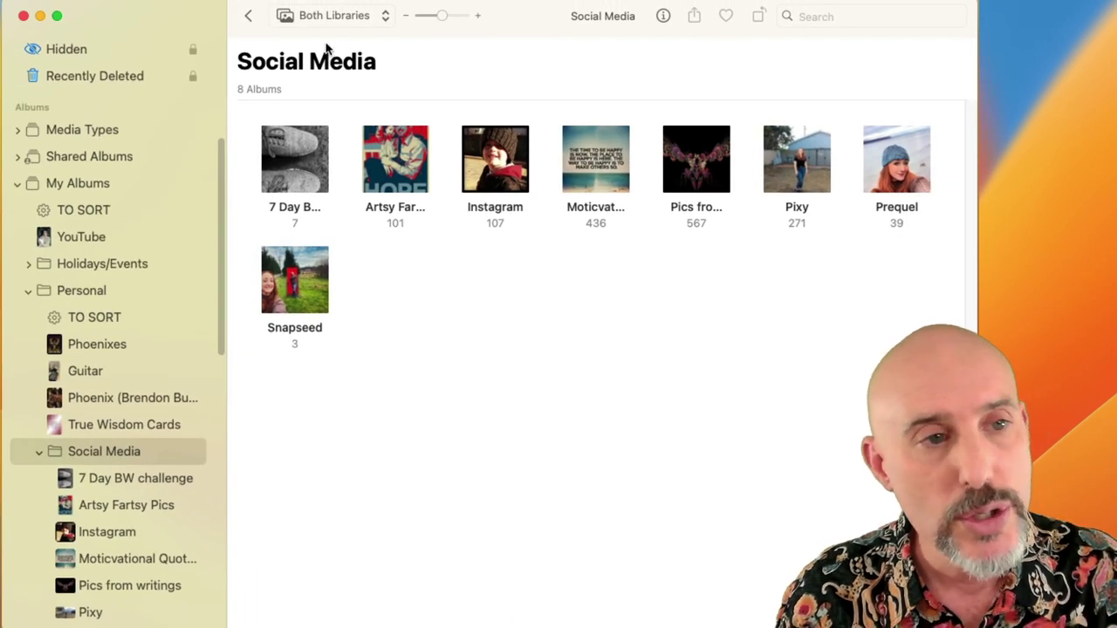
{"action": "left_click", "coordinate": [250, 18]}
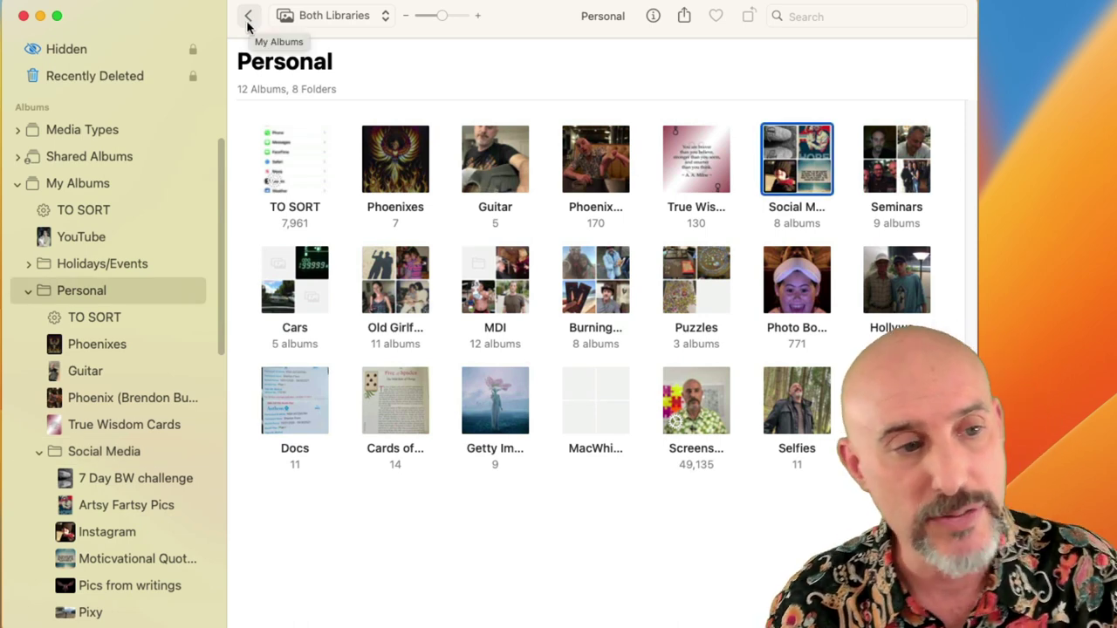
{"action": "left_click", "coordinate": [95, 265]}
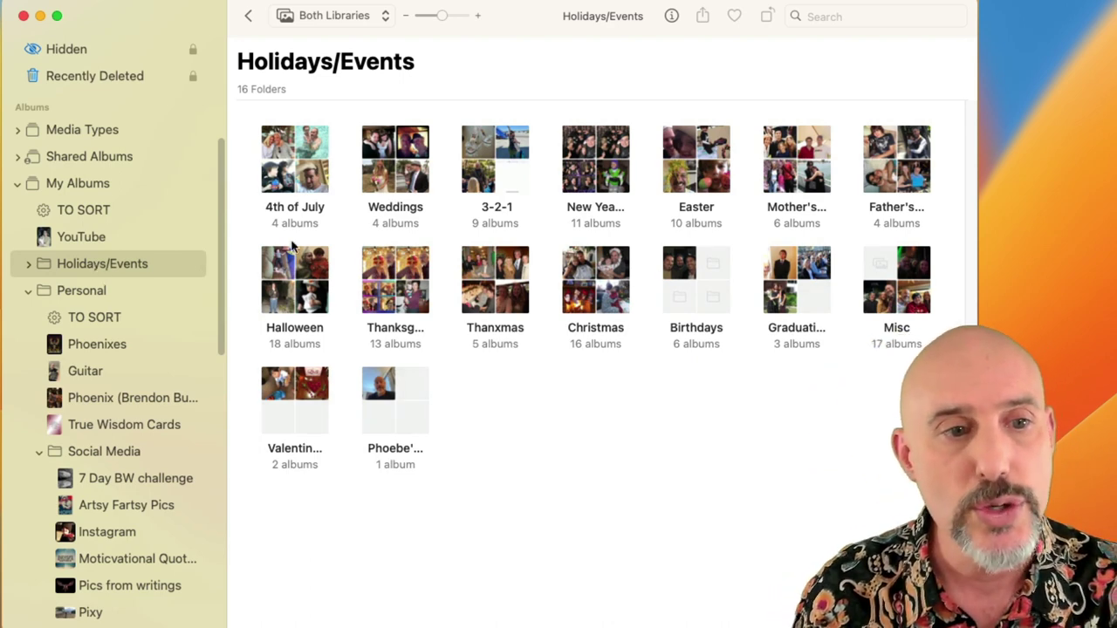
- Select the Halloween, Thanksgiving, Thanxmas and Christmas folders, then sort Personal's albums By Newest First
{"action": "left_click_drag", "start_coordinate": [258, 278], "coordinate": [650, 284]}
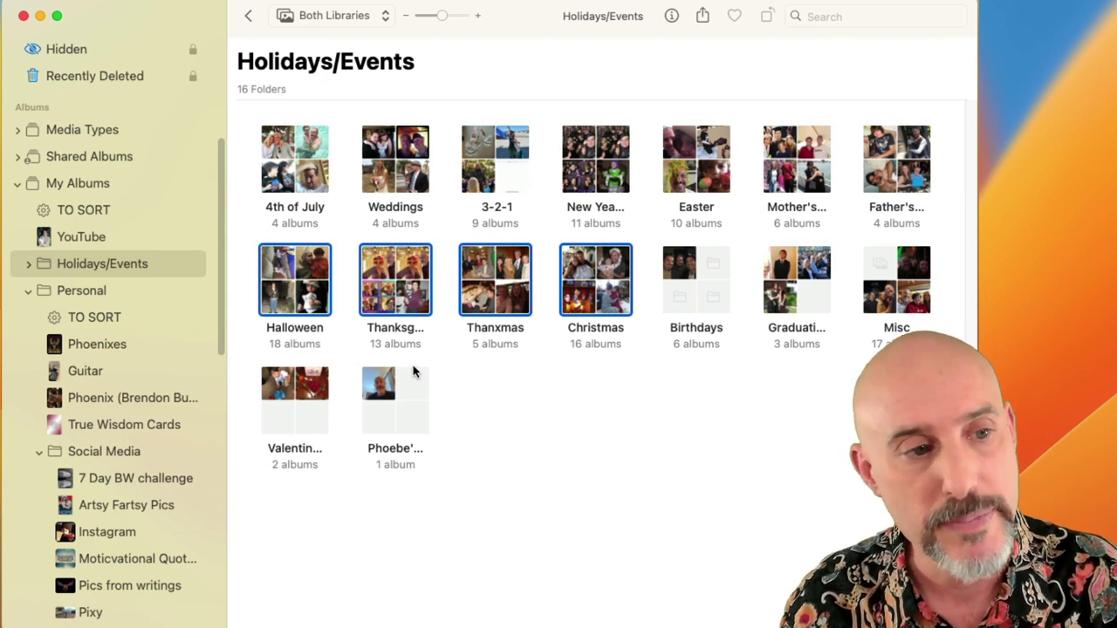
{"action": "left_click", "coordinate": [94, 290]}
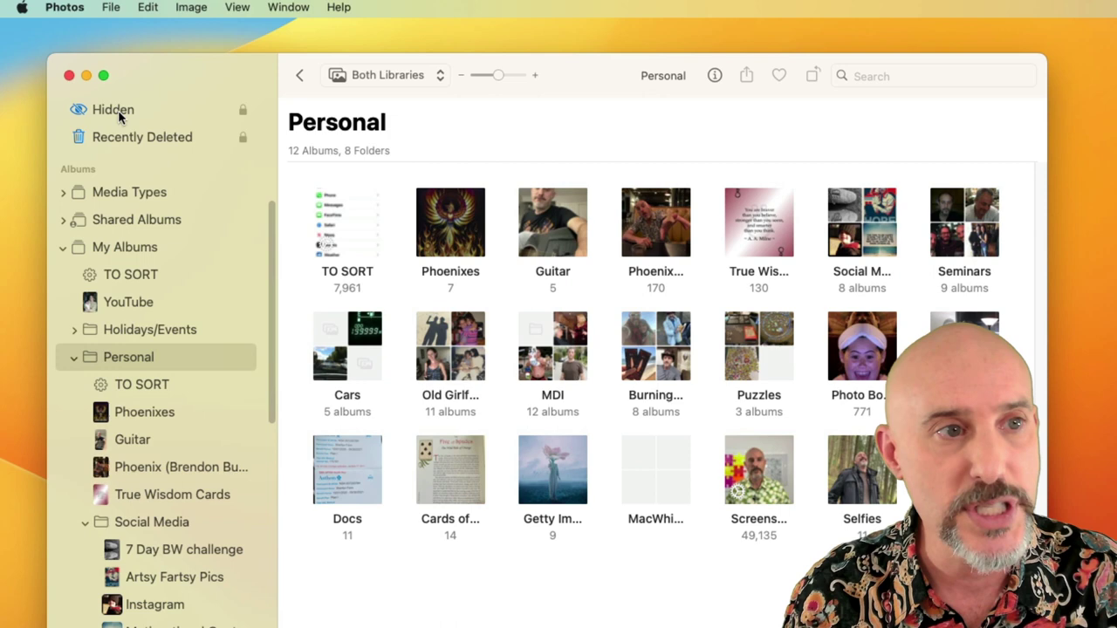
{"action": "left_click", "coordinate": [238, 7]}
{"action": "mouse_move", "coordinate": [260, 318]}
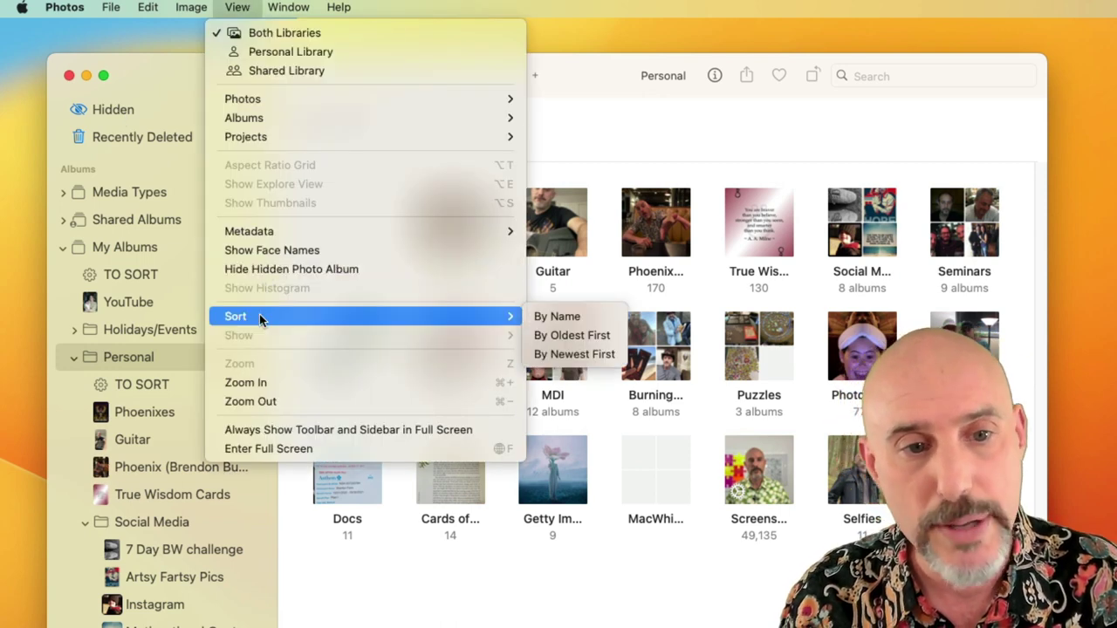
{"action": "left_click", "coordinate": [576, 353]}
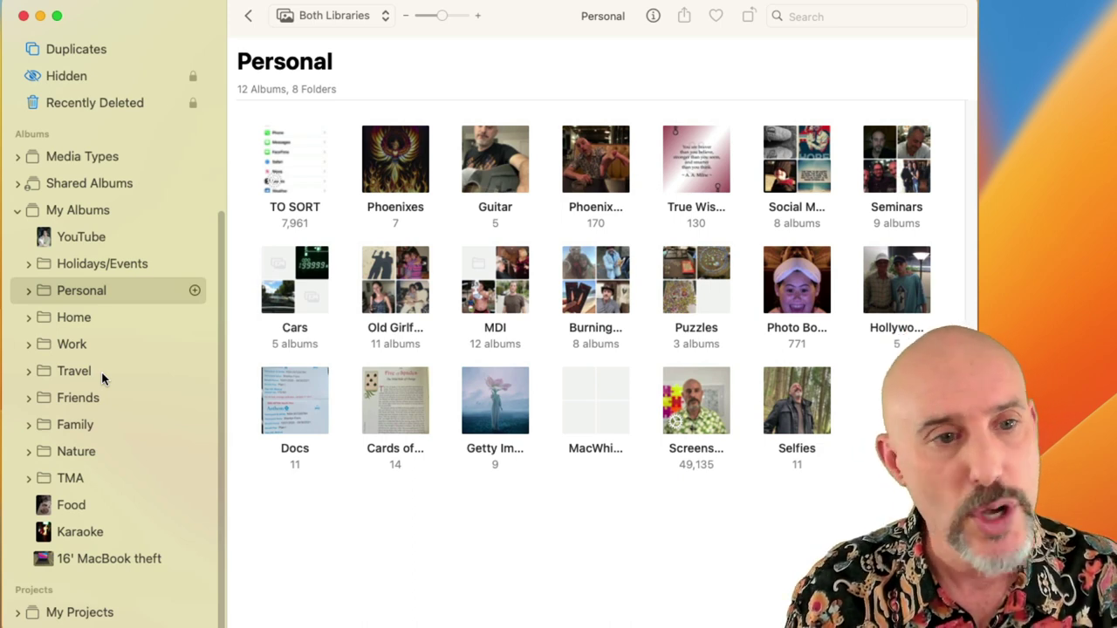
{"action": "scroll", "coordinate": [71, 174], "scroll_direction": "up", "scroll_amount": 5}
- Show the Library with its 23 selected photos and check their context menu
{"action": "left_click", "coordinate": [90, 80]}
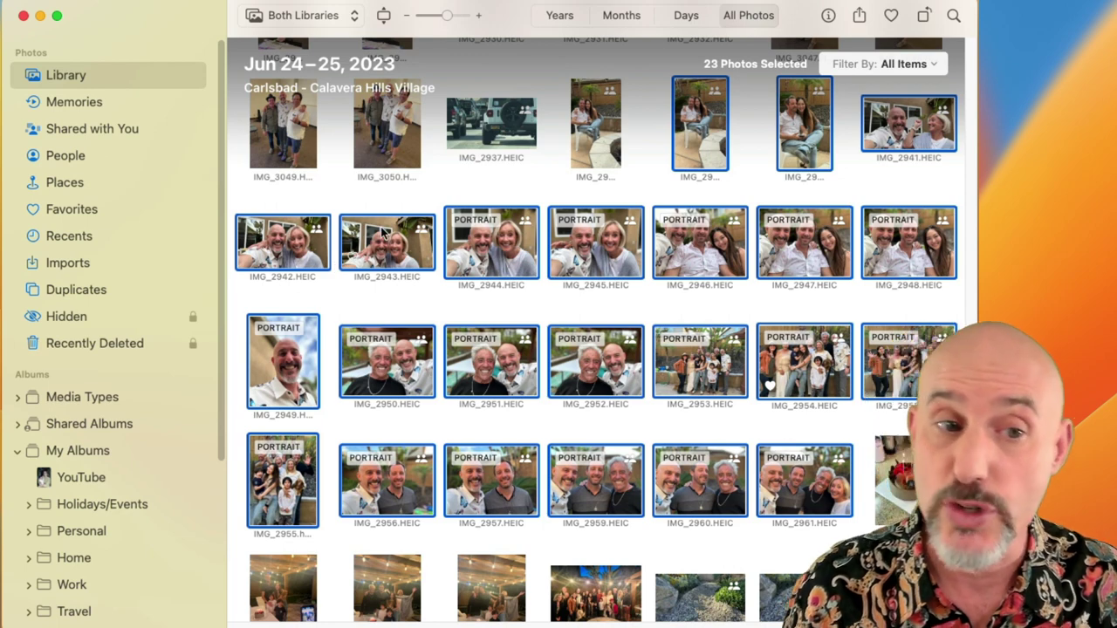
{"action": "right_click", "coordinate": [385, 229]}
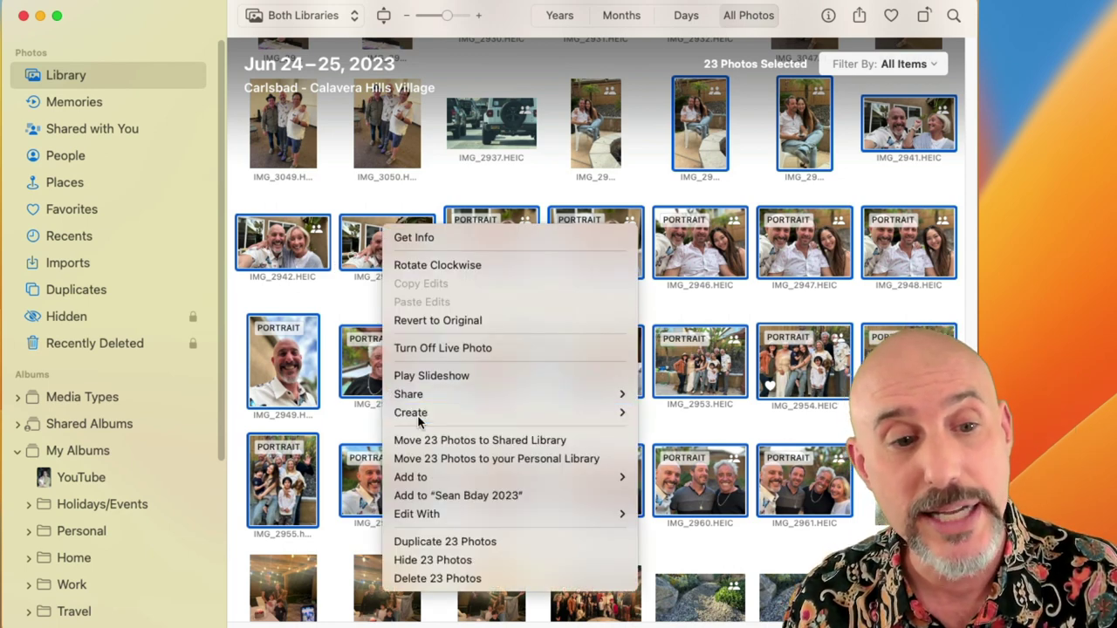
{"action": "left_click", "coordinate": [343, 305]}
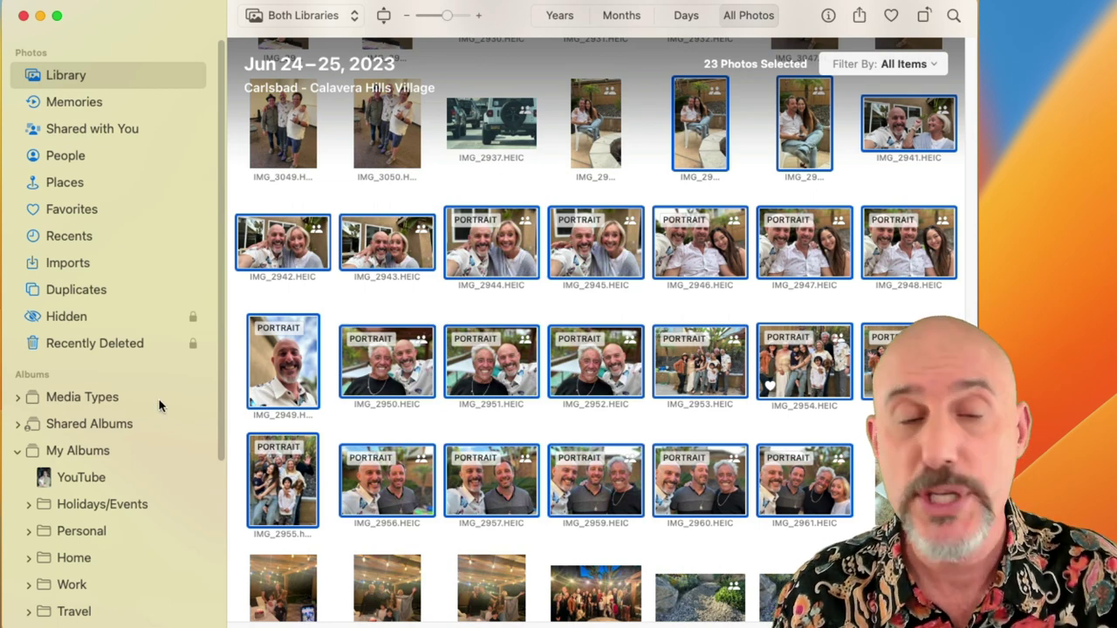
{"action": "scroll", "coordinate": [159, 405], "scroll_direction": "down", "scroll_amount": 2}
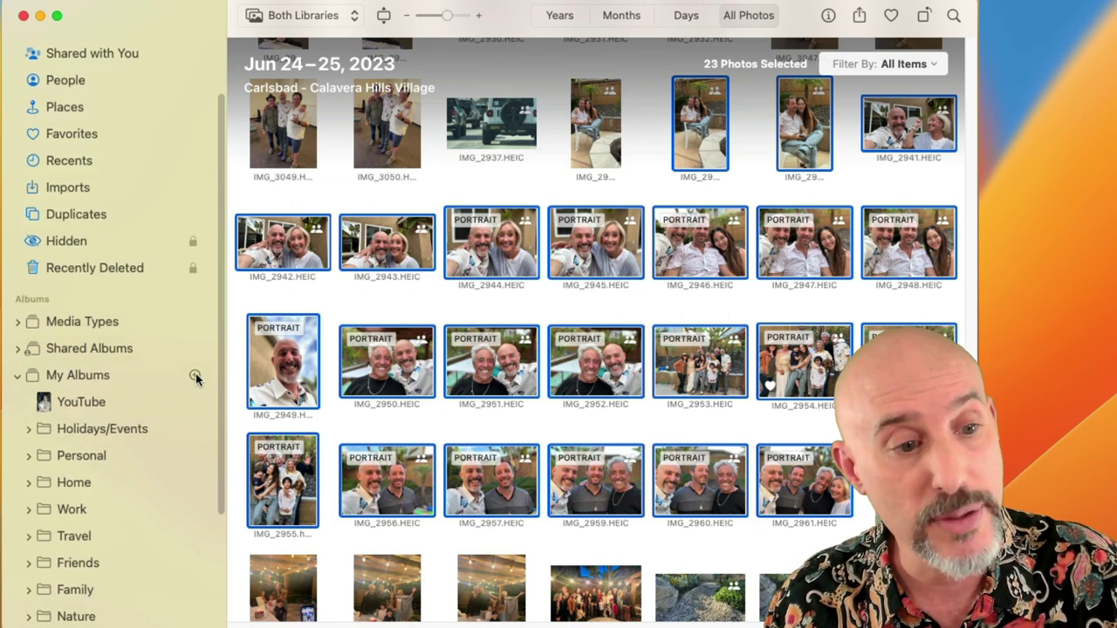
- Look for a new smart album option via My Albums' + button, the File menu, and its right-click menu
{"action": "left_click", "coordinate": [195, 376]}
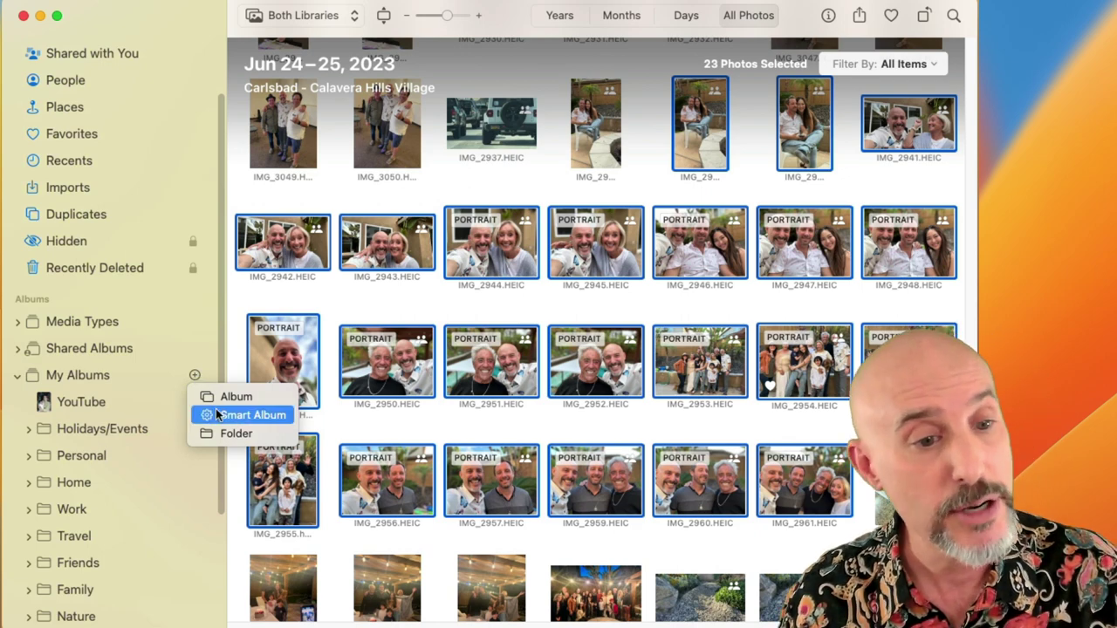
{"action": "left_click", "coordinate": [150, 382]}
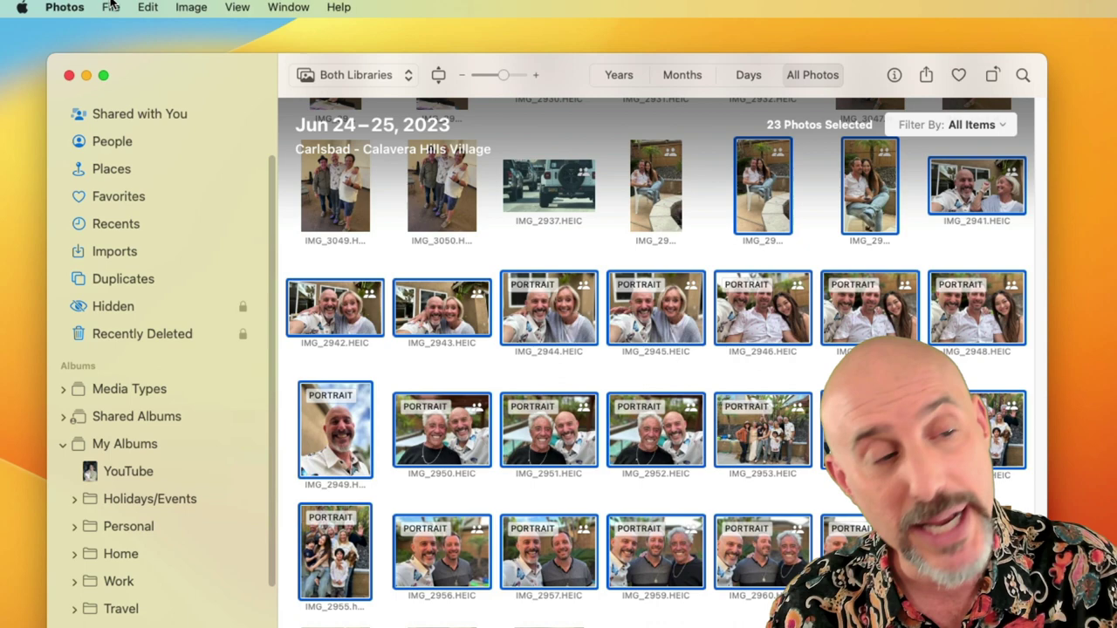
{"action": "left_click", "coordinate": [110, 5]}
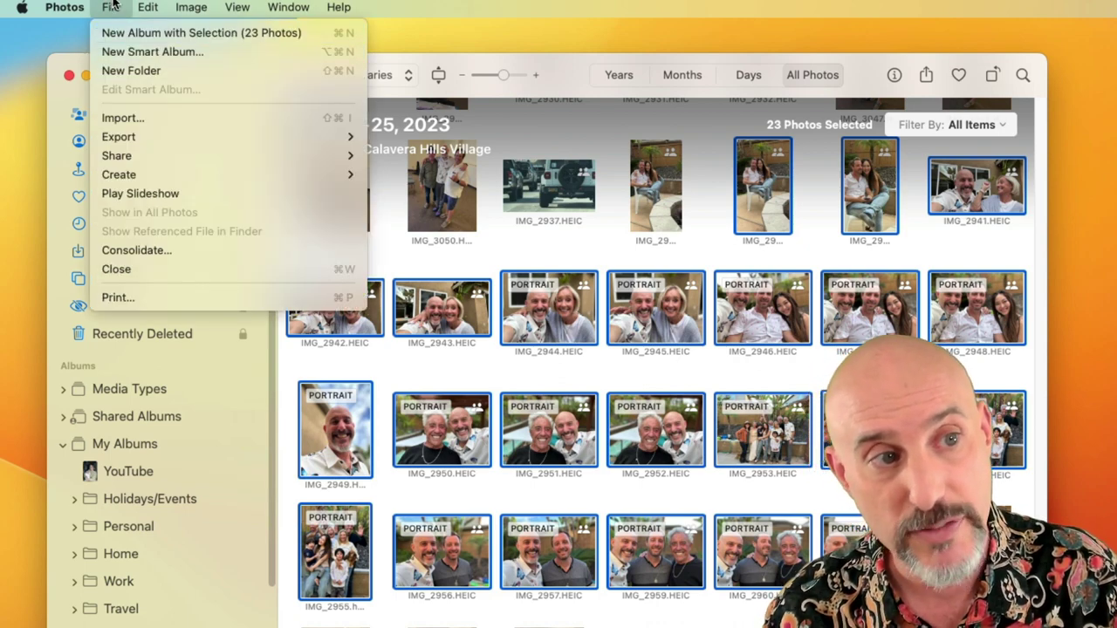
{"action": "key", "text": "Escape"}
{"action": "right_click", "coordinate": [115, 447]}
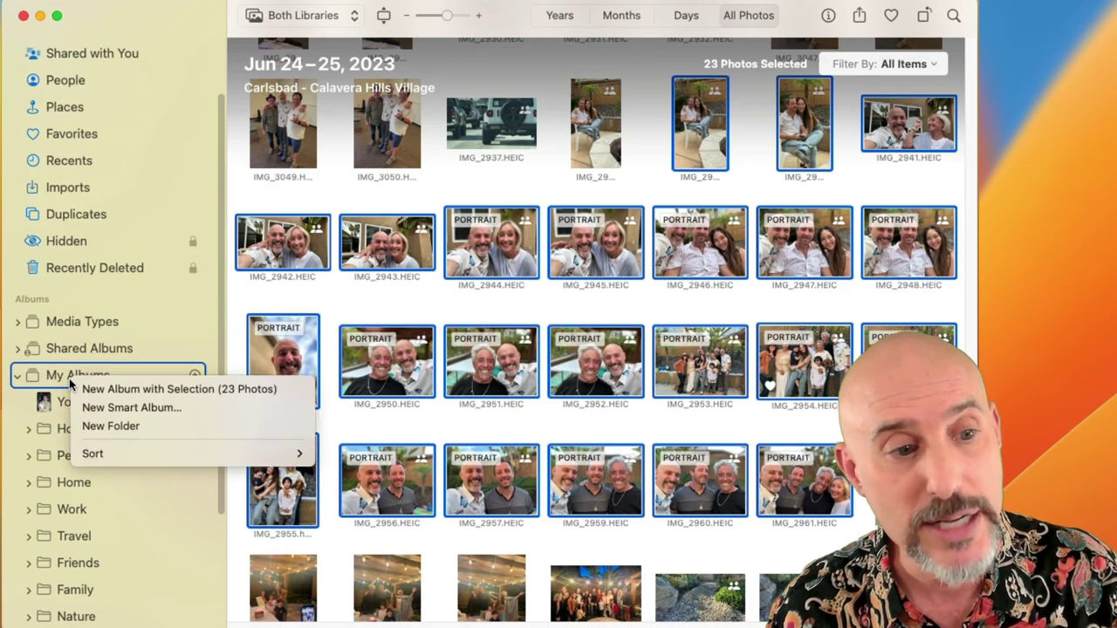
- Start a new smart album named Lovebirds
{"action": "left_click", "coordinate": [103, 409]}
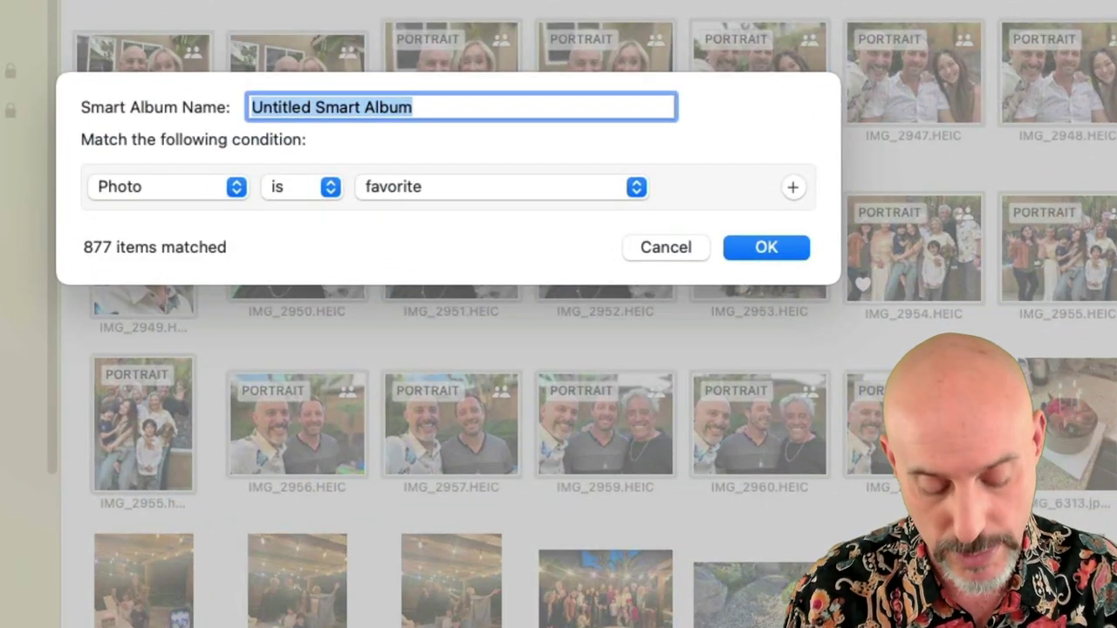
{"action": "type", "text": "Lovebirds"}
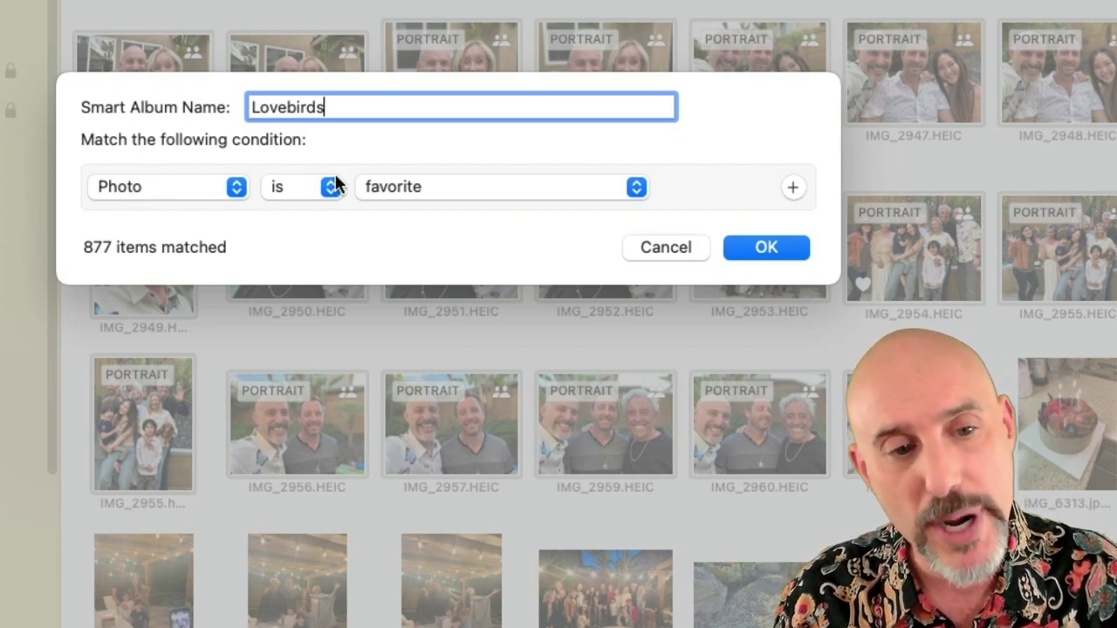
{"action": "left_click", "coordinate": [427, 185]}
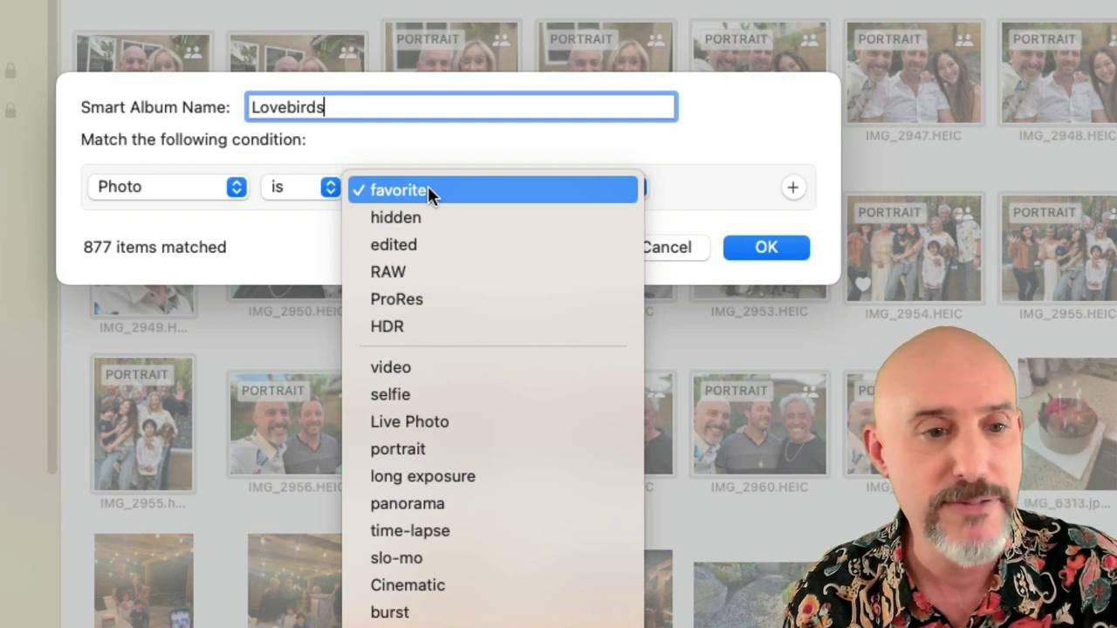
{"action": "left_click", "coordinate": [428, 186]}
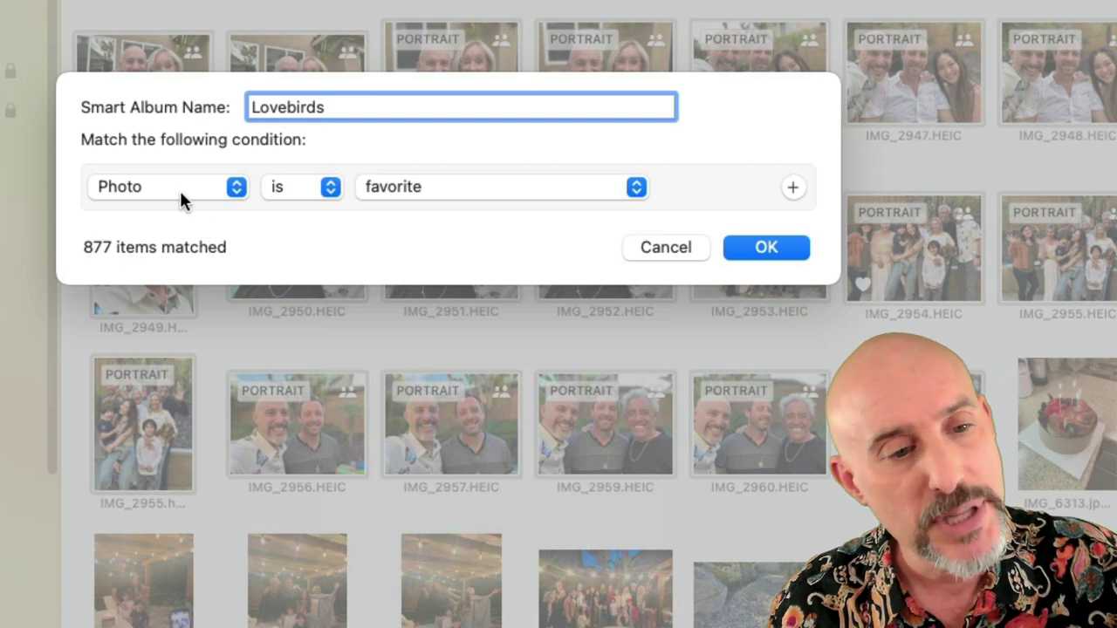
- Set the first condition to Person includes a chosen person, and add a second condition row
{"action": "left_click", "coordinate": [180, 190]}
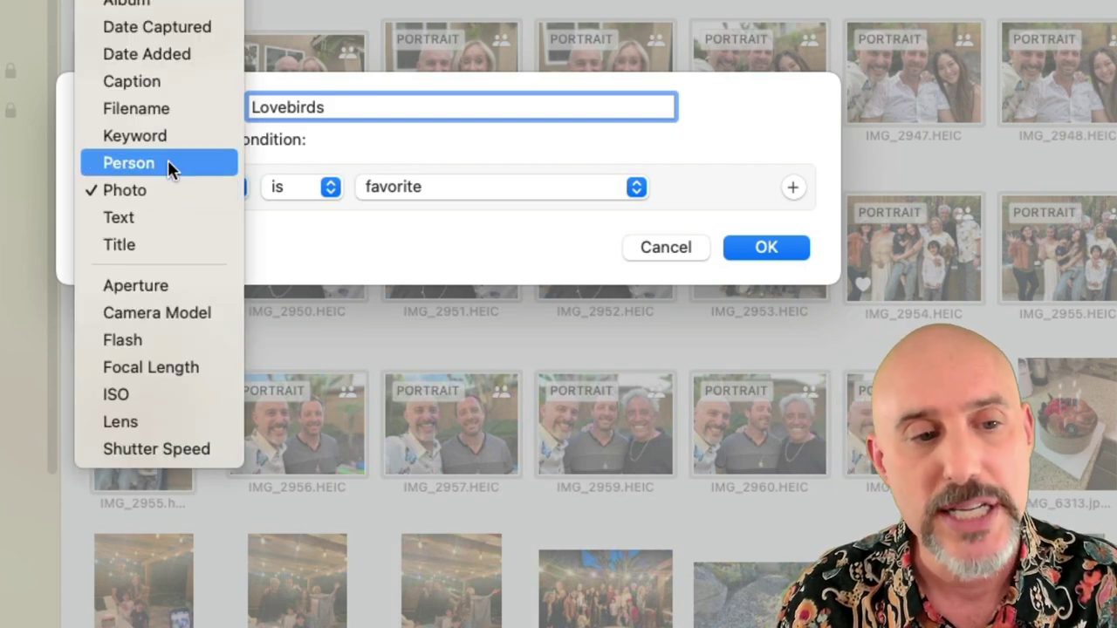
{"action": "left_click", "coordinate": [169, 166]}
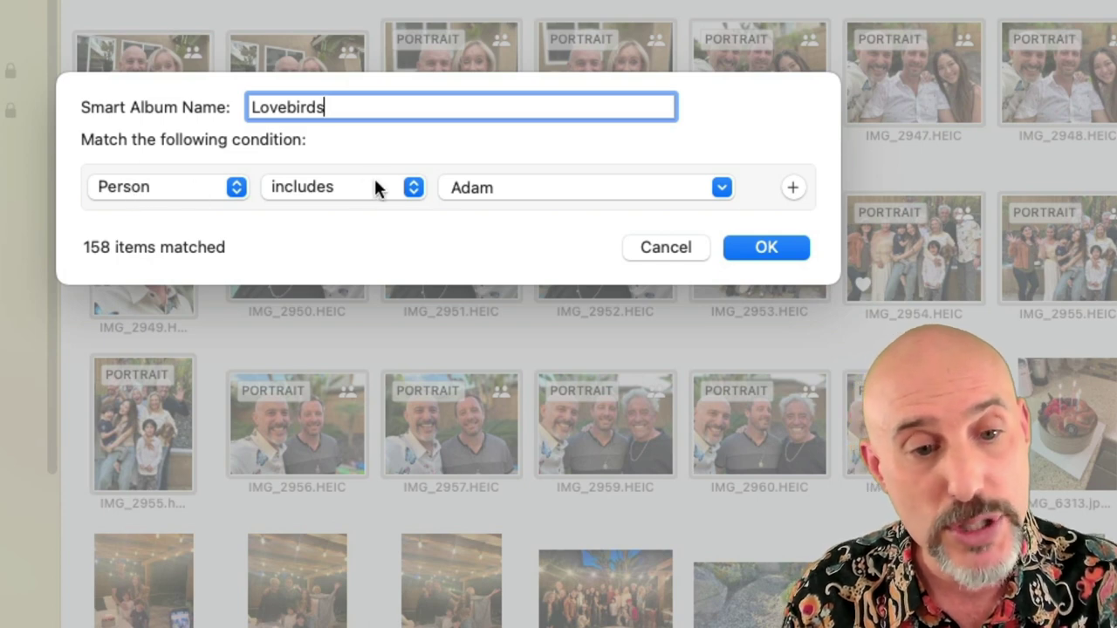
{"action": "left_click", "coordinate": [501, 190]}
{"action": "type", "text": "Julie"}
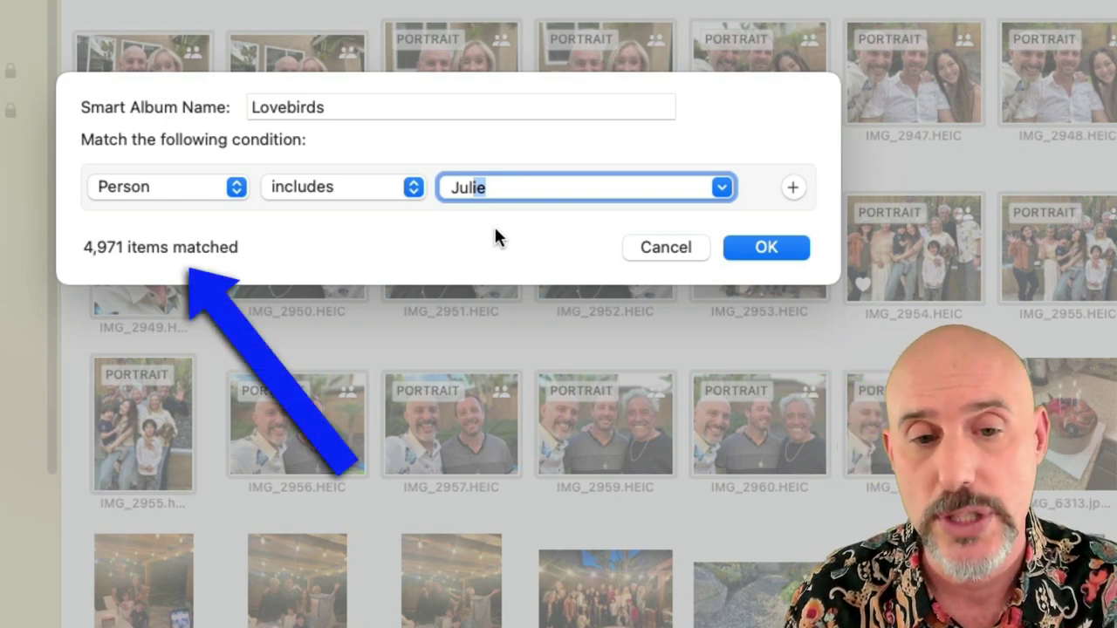
{"action": "left_click", "coordinate": [792, 188]}
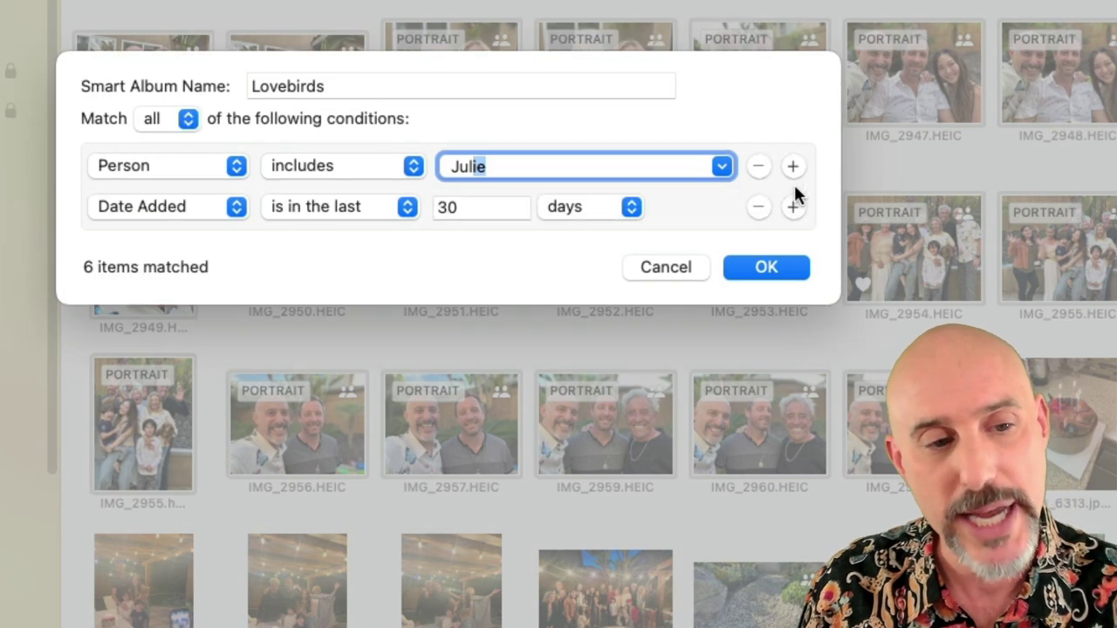
- Set the second condition to Person includes a second person, and add a third row
{"action": "left_click", "coordinate": [175, 204]}
{"action": "left_click", "coordinate": [166, 318]}
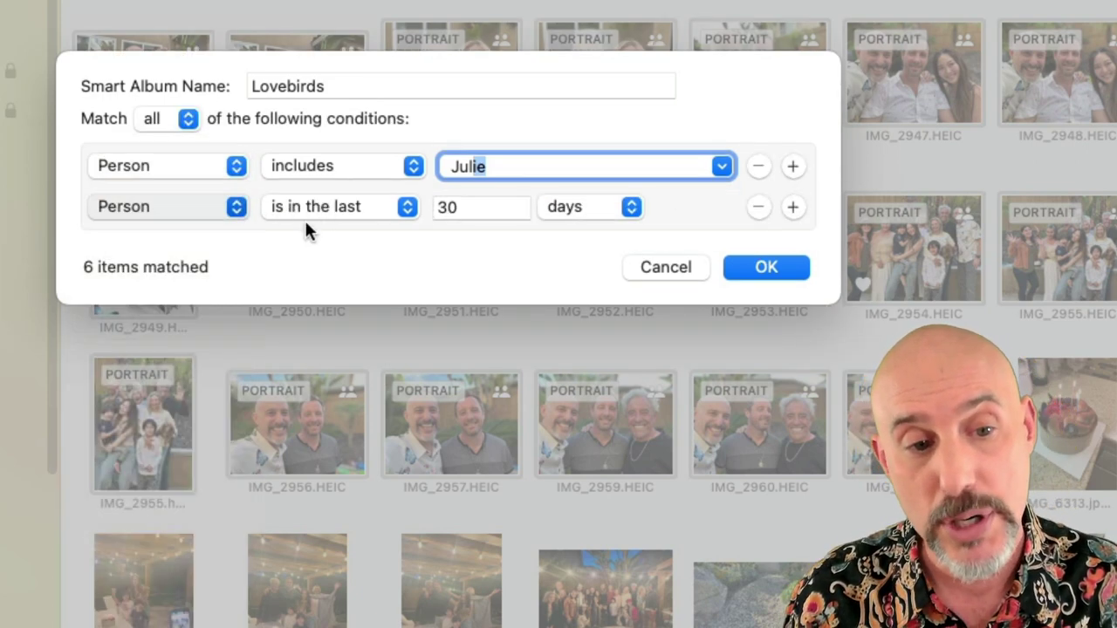
{"action": "double_click", "coordinate": [514, 207]}
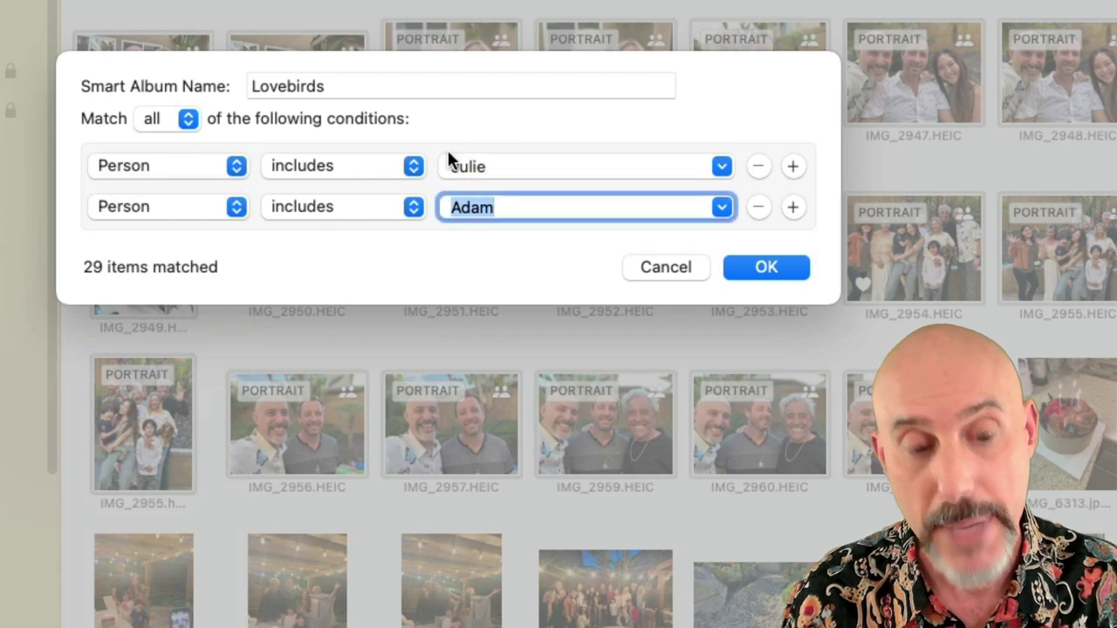
{"action": "type", "text": "Dylan"}
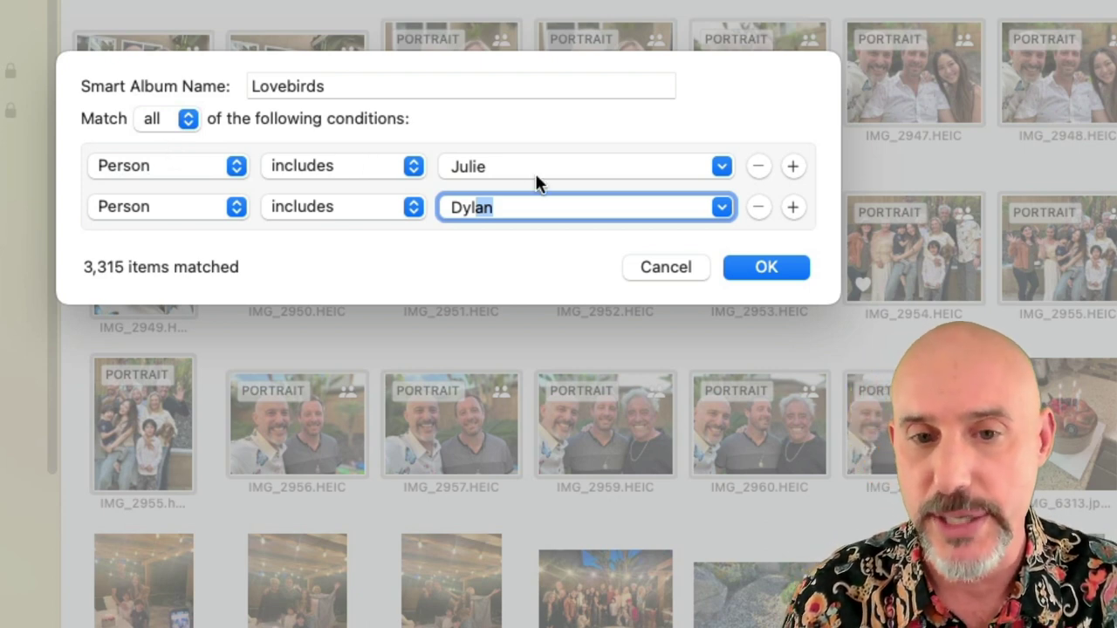
{"action": "left_click", "coordinate": [793, 210]}
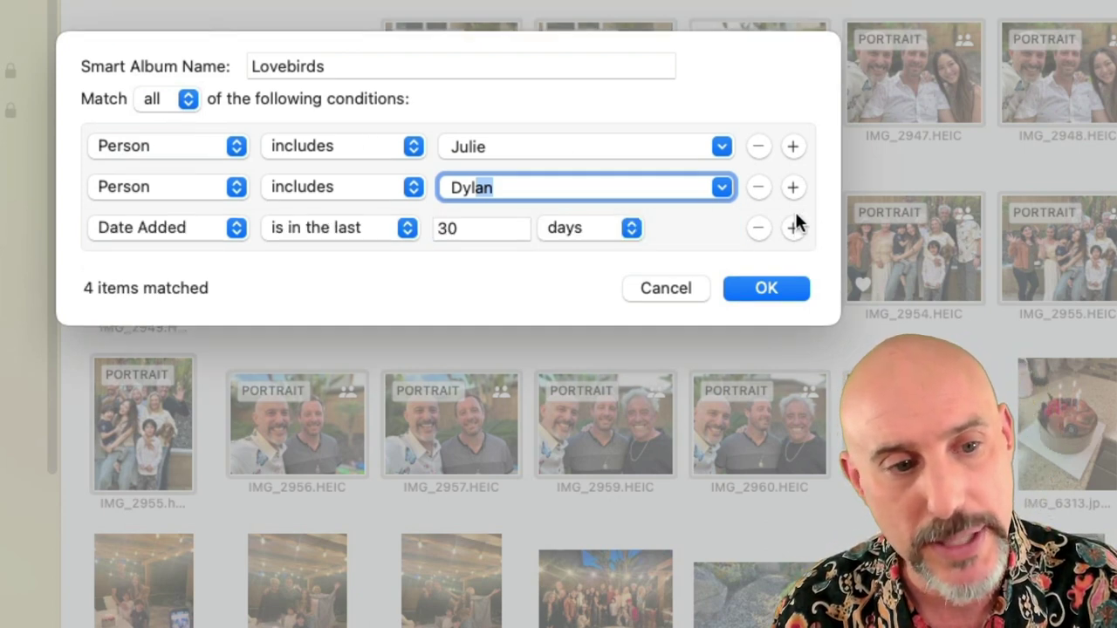
- Set the third condition to Date Captured is in the last 90 days and save the album
{"action": "left_click", "coordinate": [138, 220]}
{"action": "left_click", "coordinate": [133, 205]}
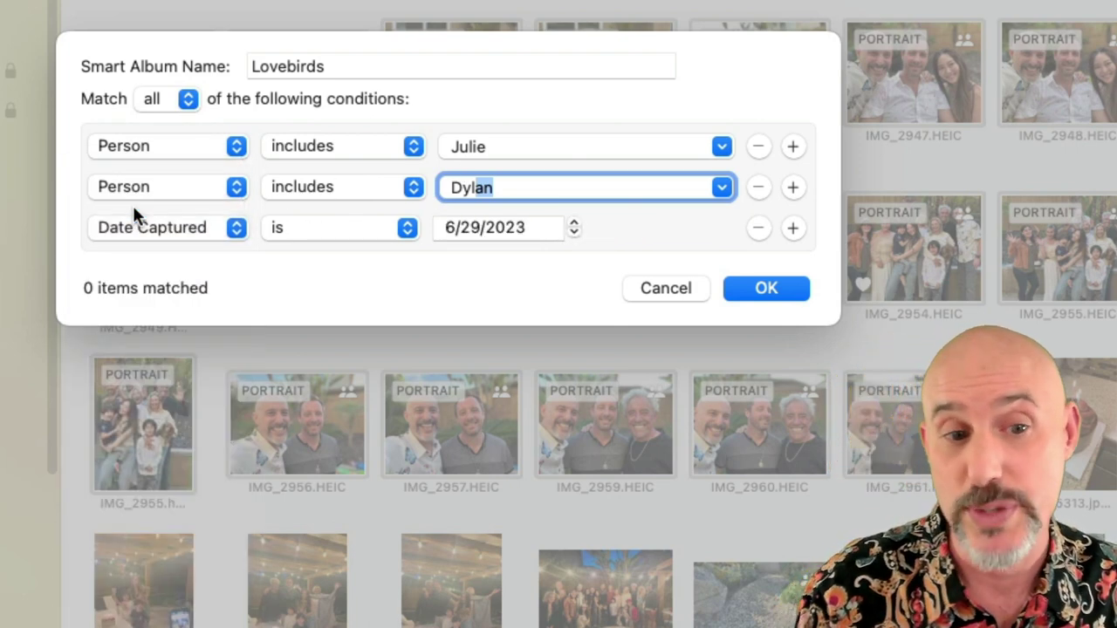
{"action": "left_click", "coordinate": [314, 229]}
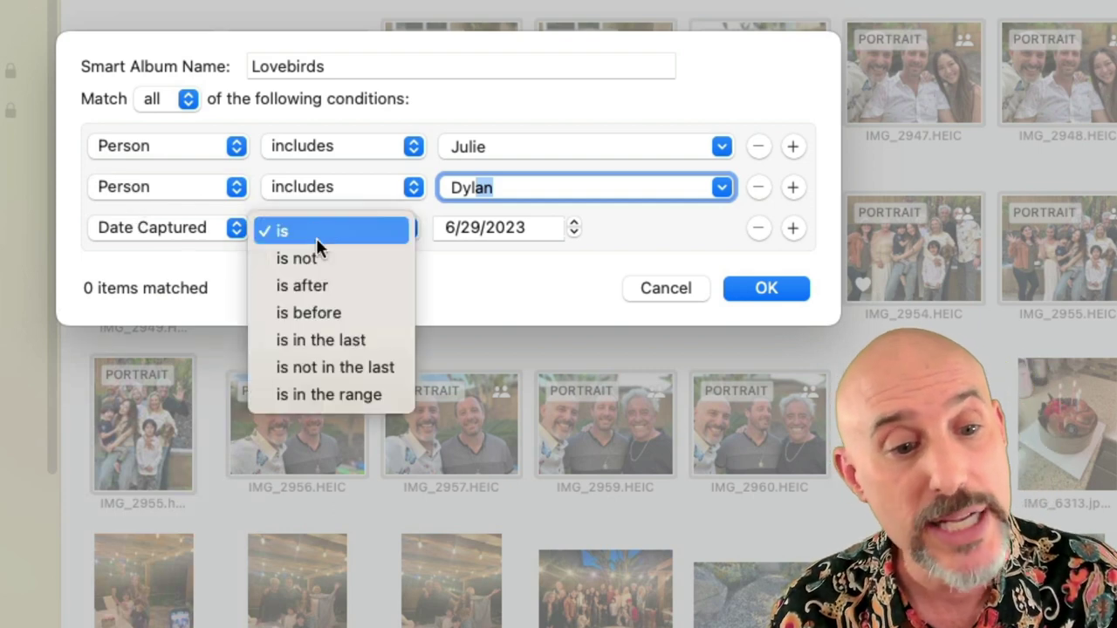
{"action": "left_click", "coordinate": [345, 339]}
{"action": "double_click", "coordinate": [496, 228]}
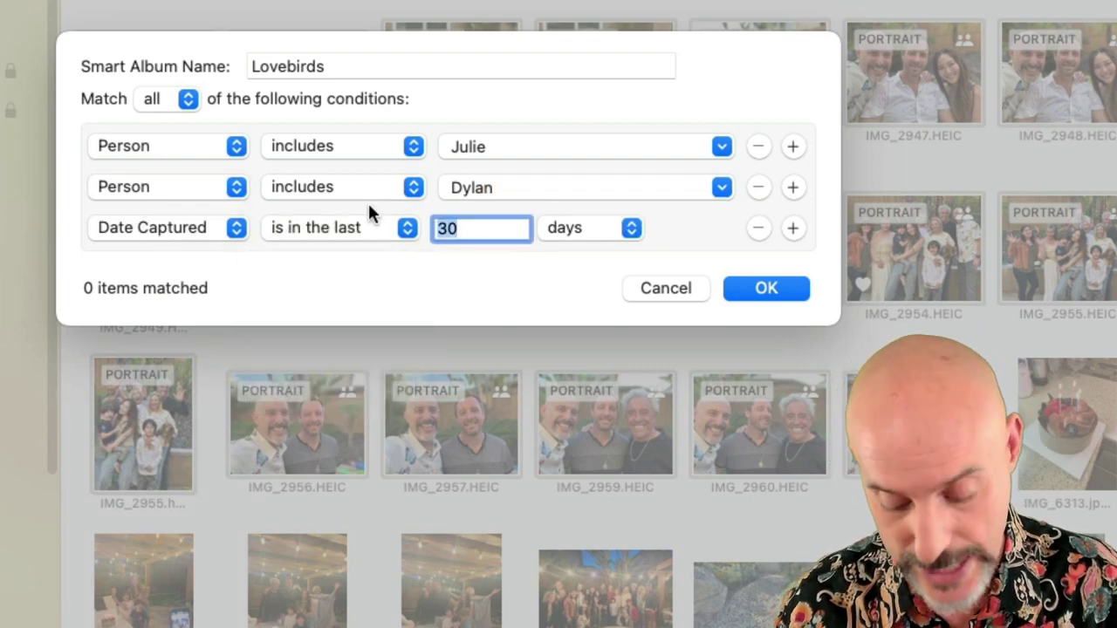
{"action": "type", "text": "90"}
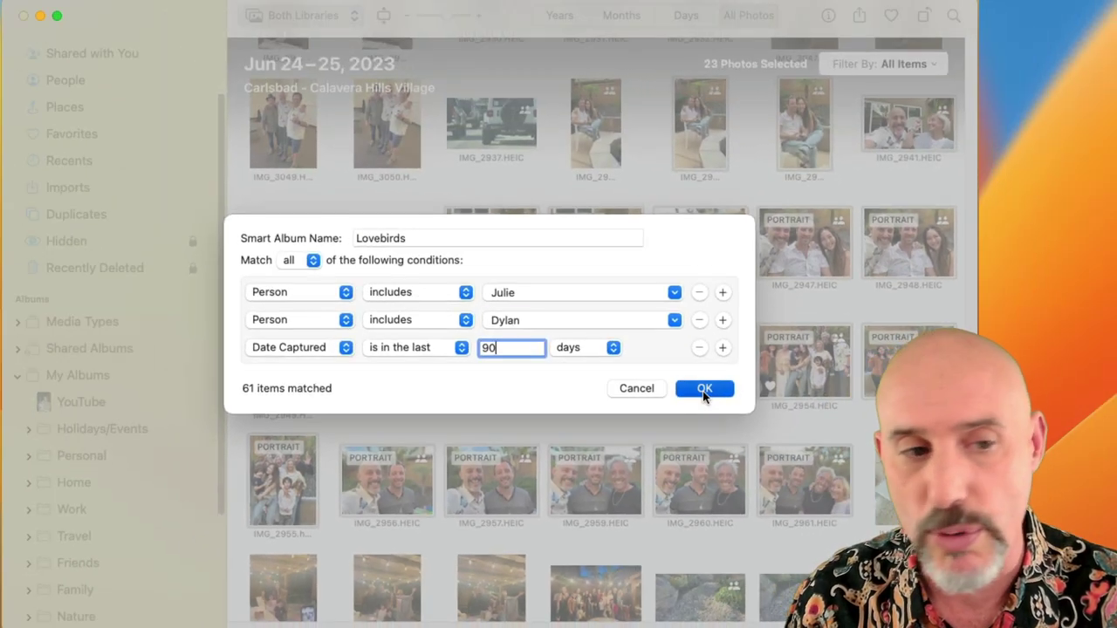
{"action": "left_click", "coordinate": [703, 391]}
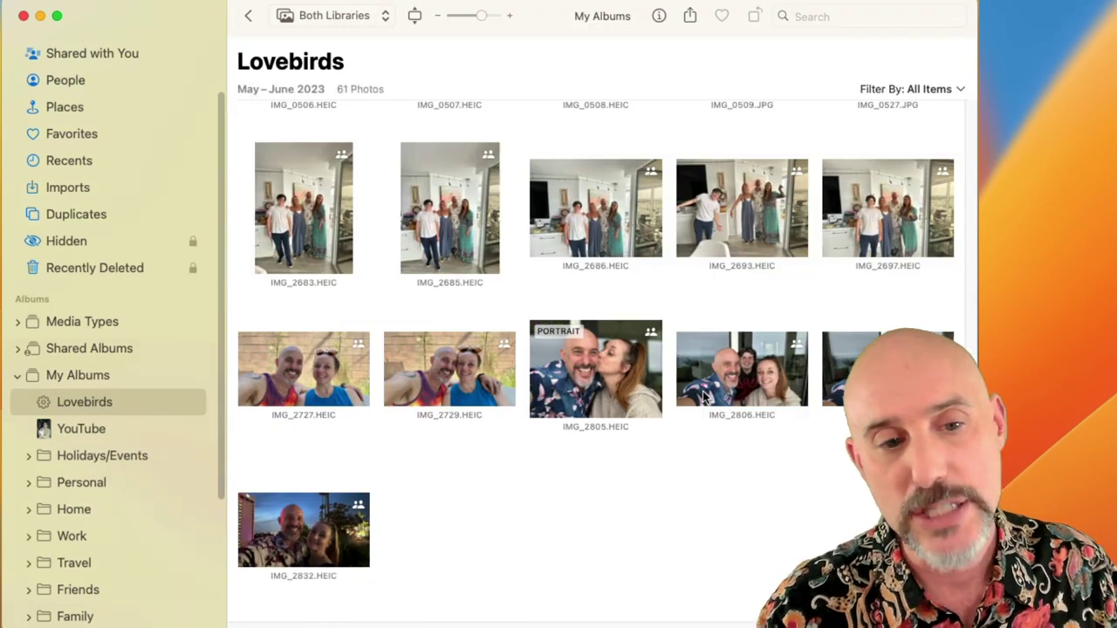
{"action": "scroll", "coordinate": [588, 319], "scroll_direction": "up", "scroll_amount": 5}
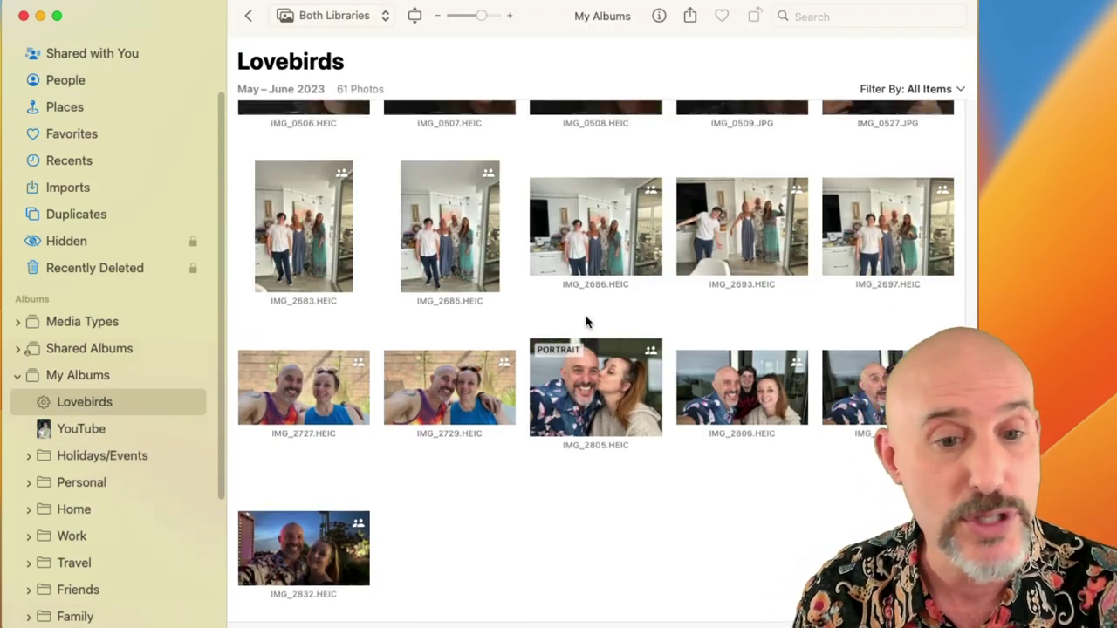
{"action": "scroll", "coordinate": [587, 322], "scroll_direction": "up", "scroll_amount": 2}
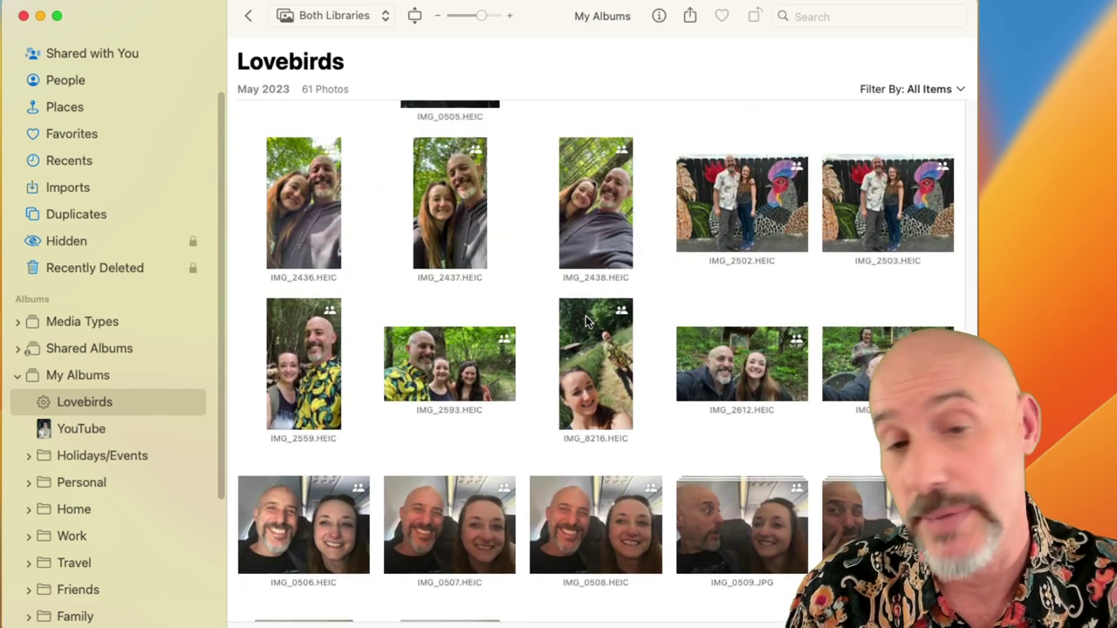
{"action": "scroll", "coordinate": [585, 315], "scroll_direction": "up", "scroll_amount": 2}
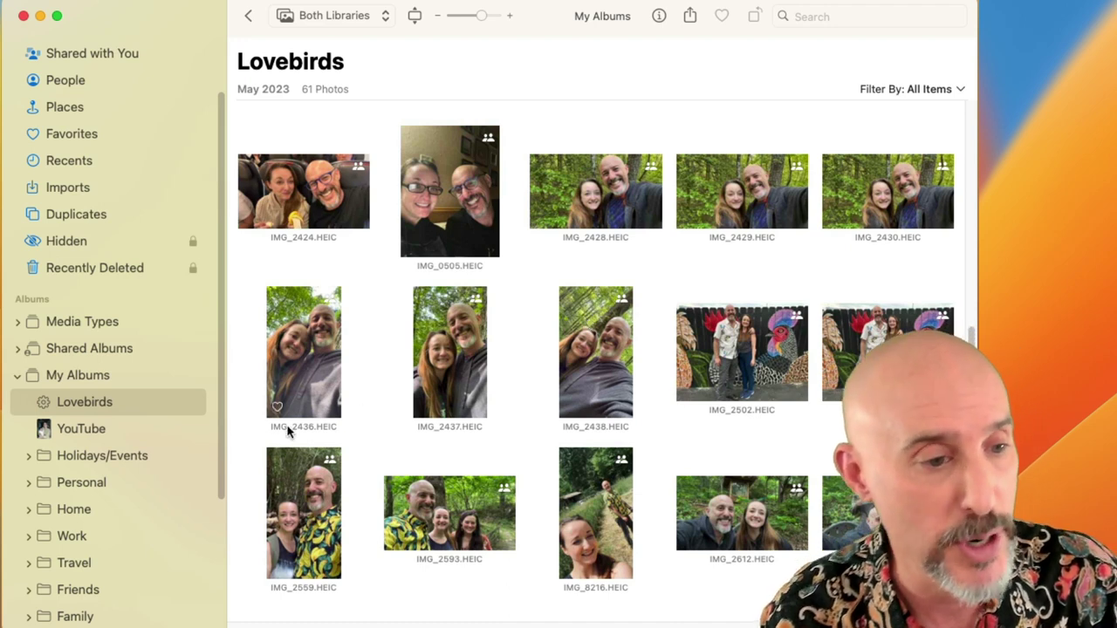
- Edit the Lovebirds smart album to add a Person includes condition for a third person
{"action": "right_click", "coordinate": [109, 404]}
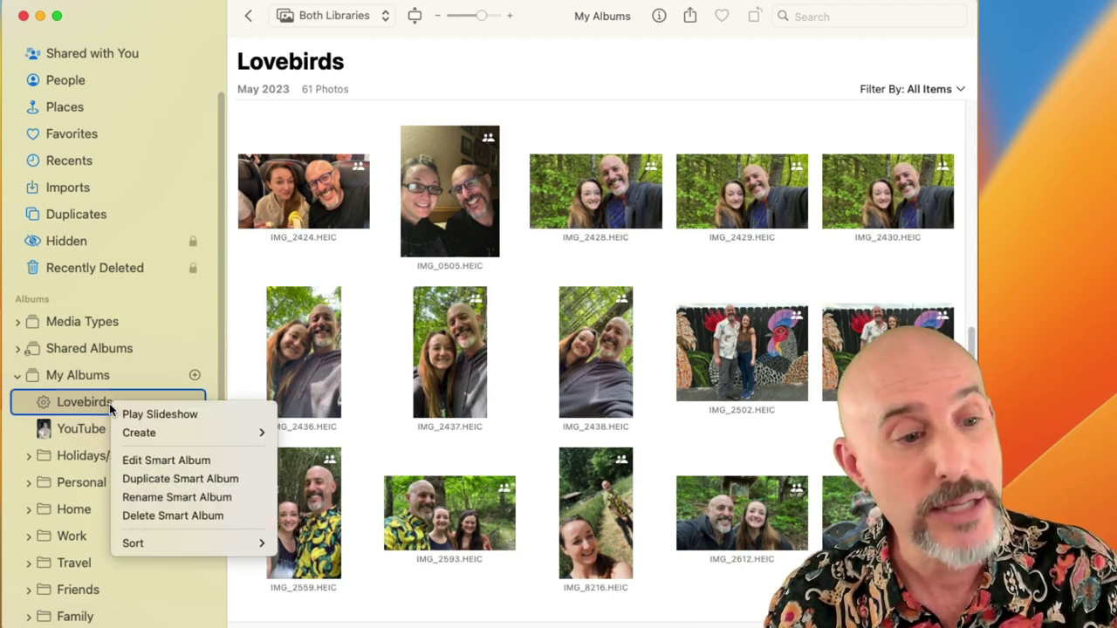
{"action": "left_click", "coordinate": [131, 471]}
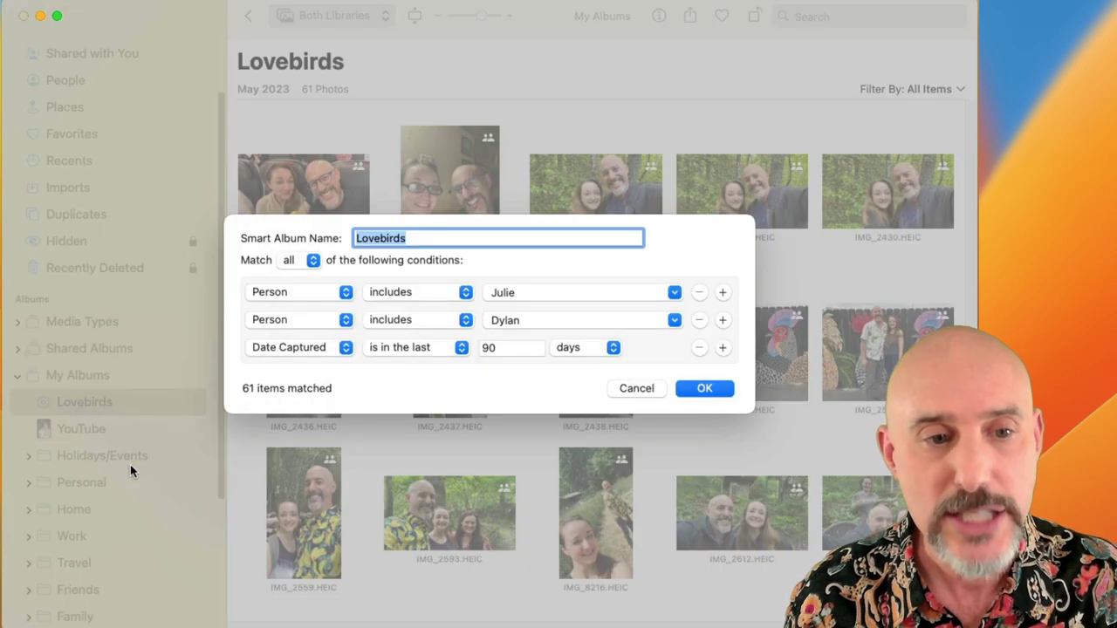
{"action": "left_click", "coordinate": [722, 321]}
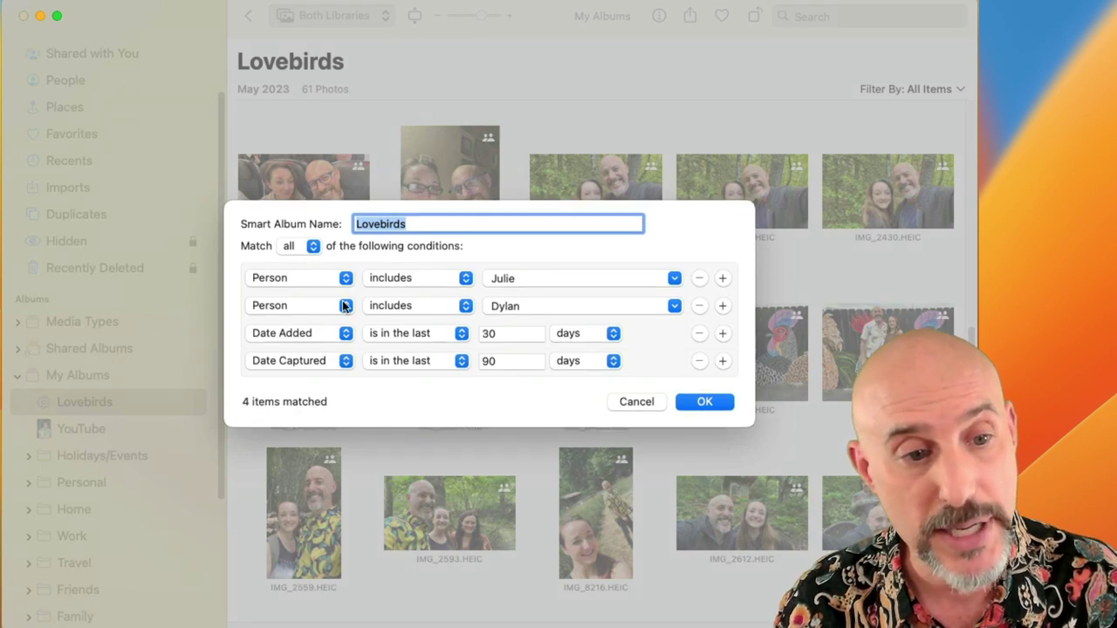
{"action": "left_click", "coordinate": [293, 339]}
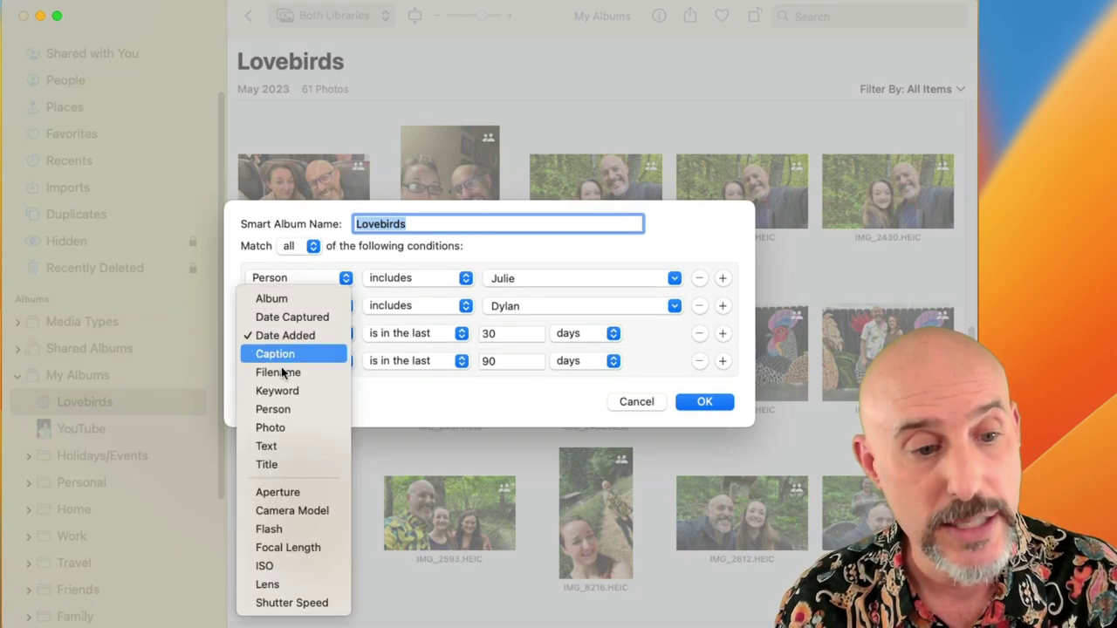
{"action": "left_click", "coordinate": [275, 409]}
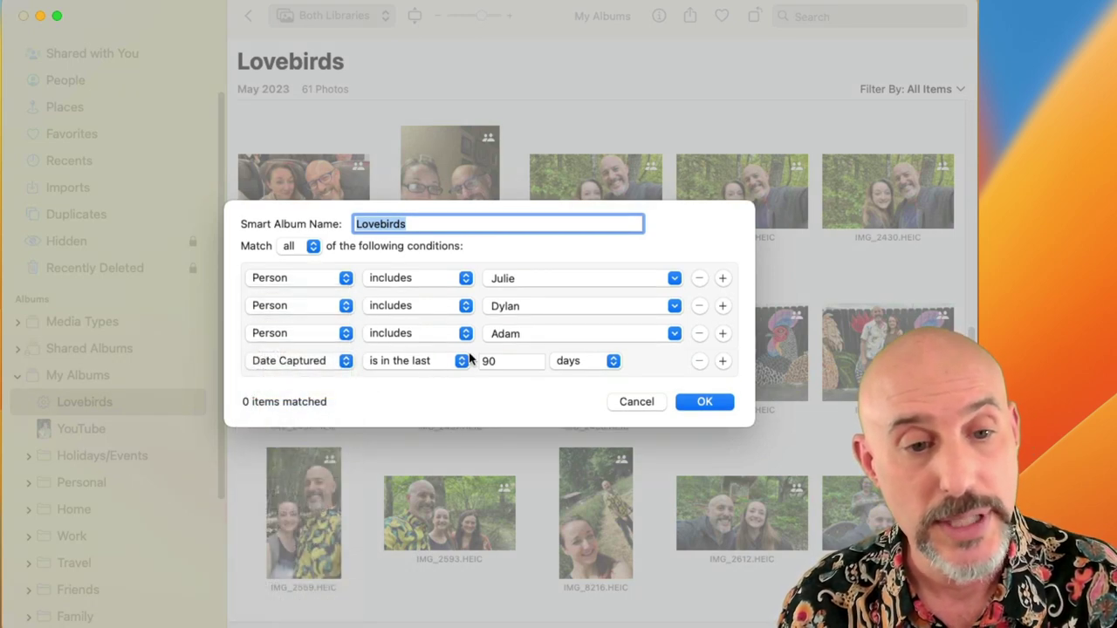
{"action": "left_click", "coordinate": [566, 334]}
{"action": "type", "text": "Christian James Stewart"}
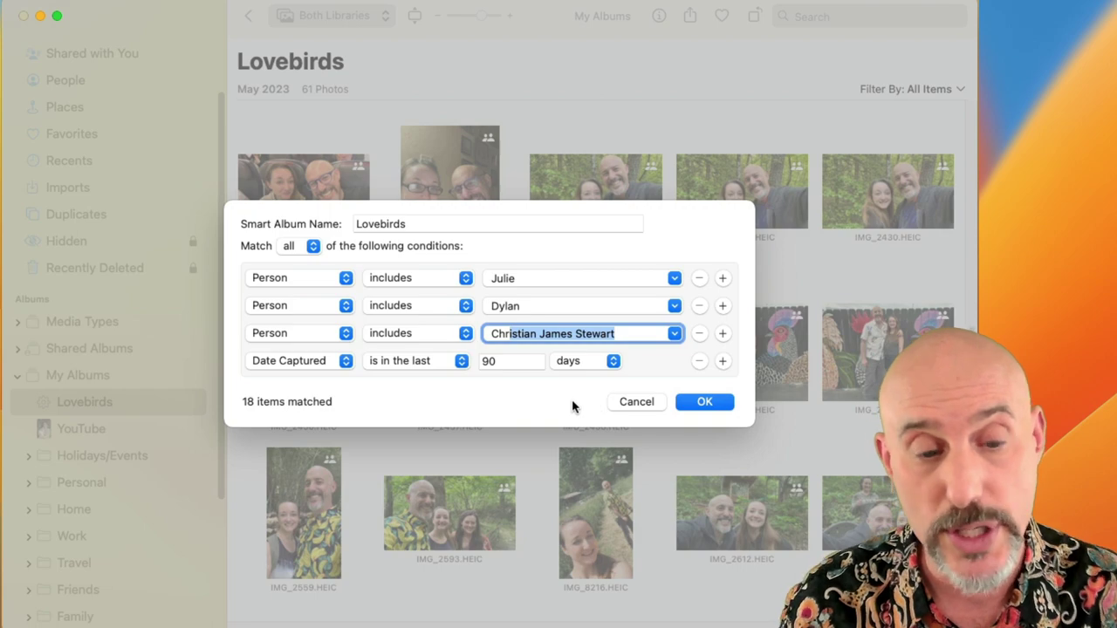
{"action": "left_click", "coordinate": [717, 403]}
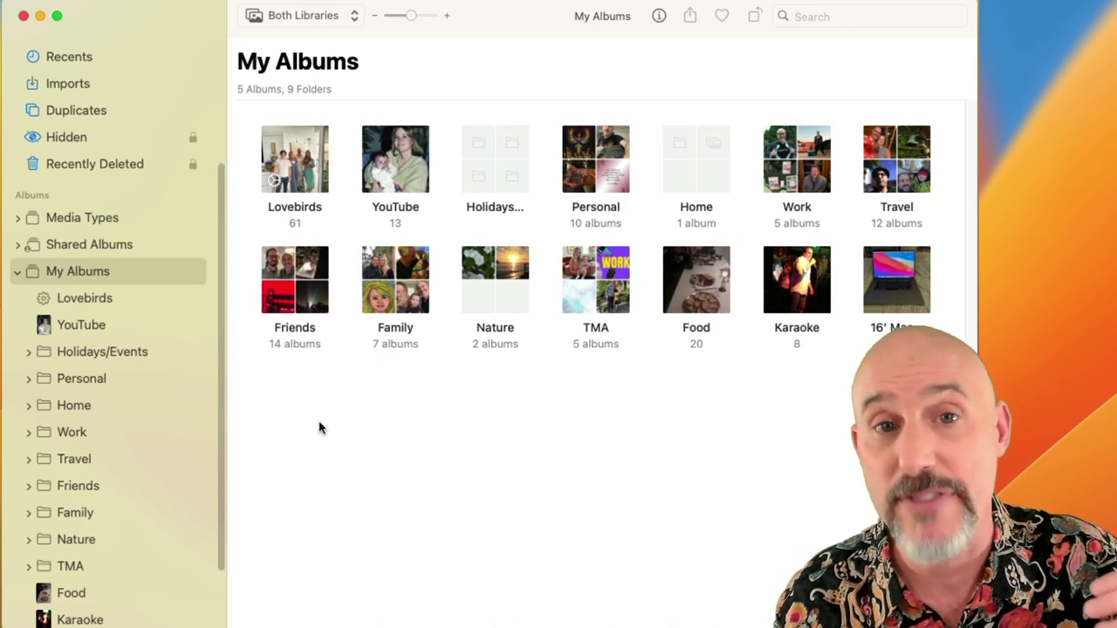
- Browse the Personal and Work folders in the sidebar, ending on Travel
{"action": "scroll", "coordinate": [157, 414], "scroll_direction": "down", "scroll_amount": 3}
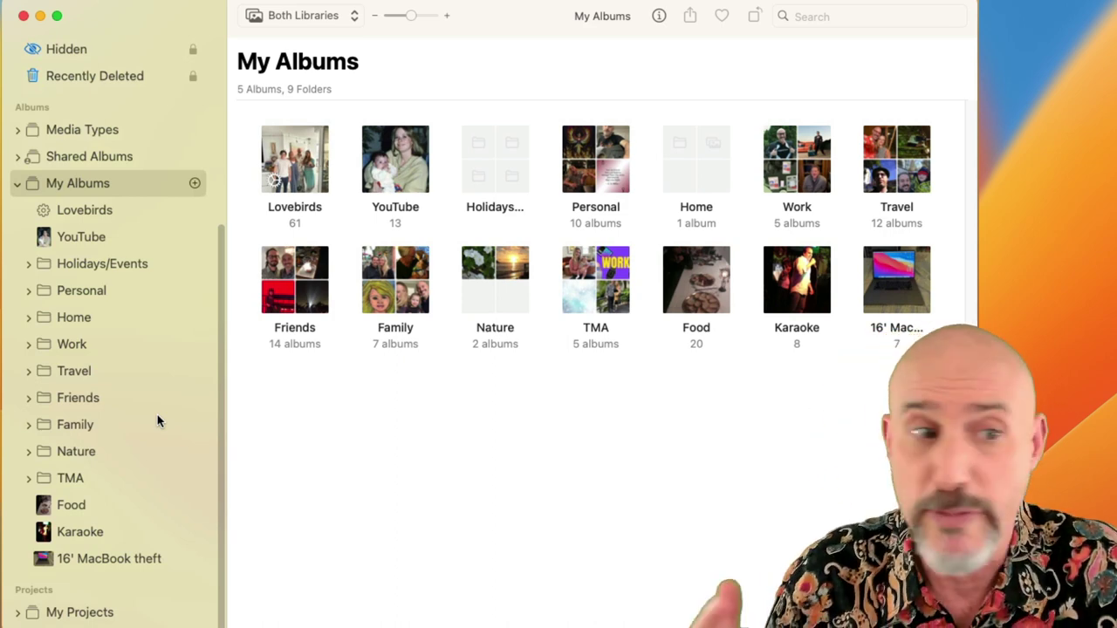
{"action": "left_click", "coordinate": [73, 296]}
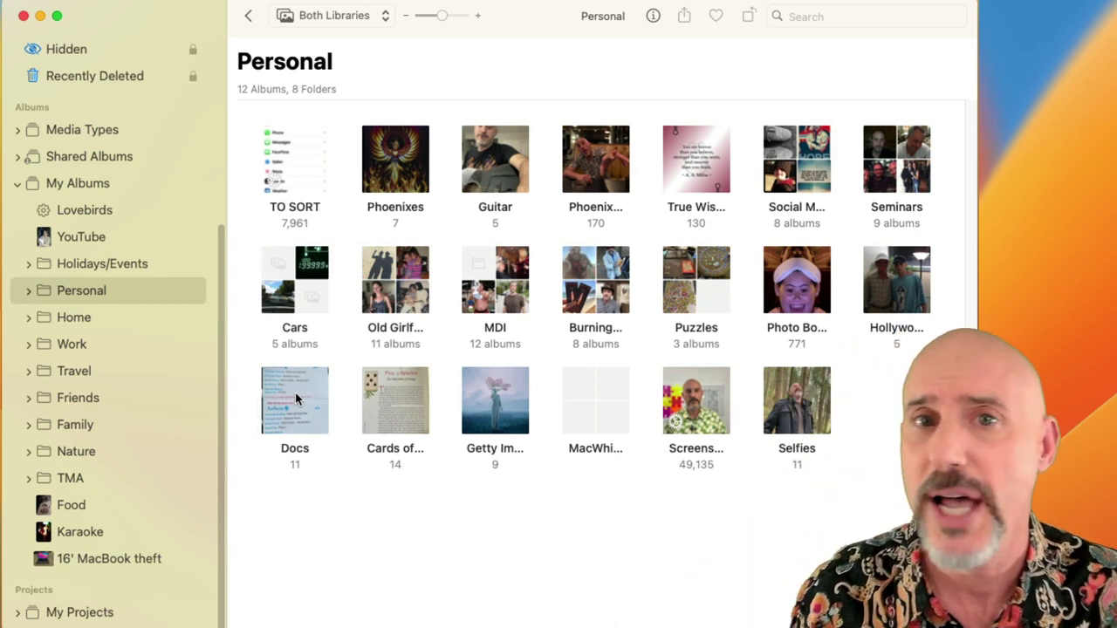
{"action": "left_click", "coordinate": [75, 344]}
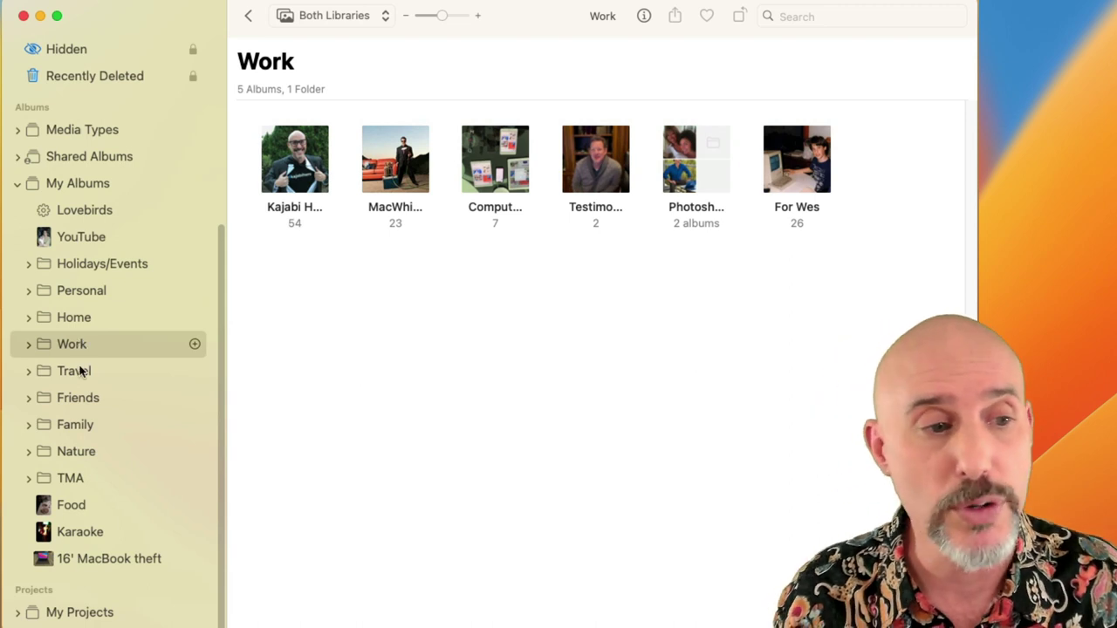
{"action": "left_click", "coordinate": [77, 372]}
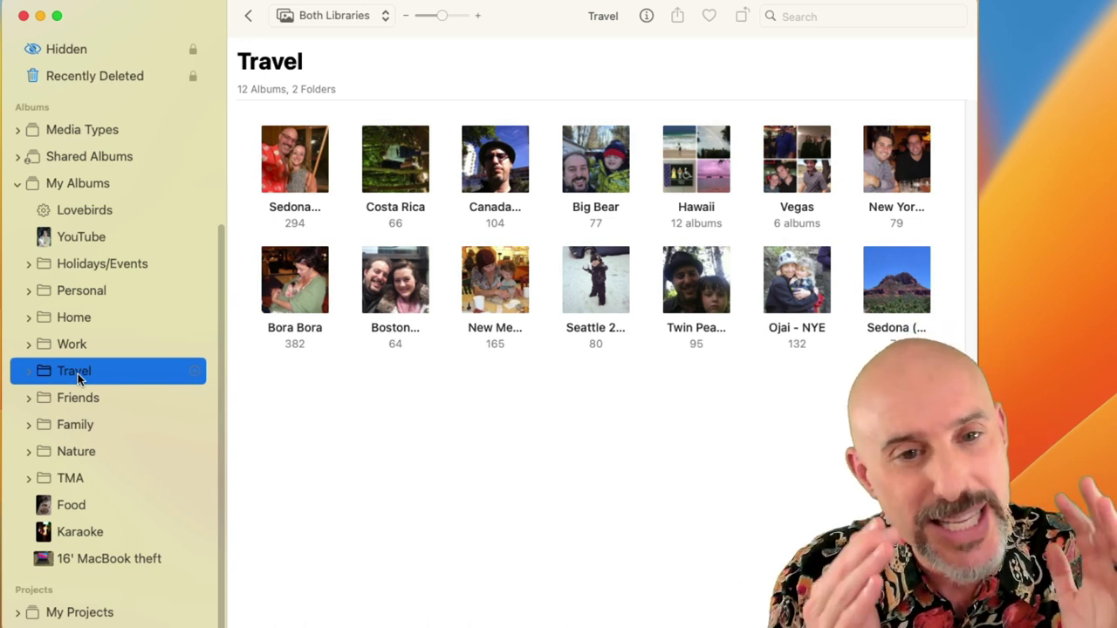
- Collapse Travel, browse Friends, Family and a person's folder inside Family, then open Lovebirds
{"action": "double_click", "coordinate": [78, 373]}
{"action": "left_click", "coordinate": [29, 371]}
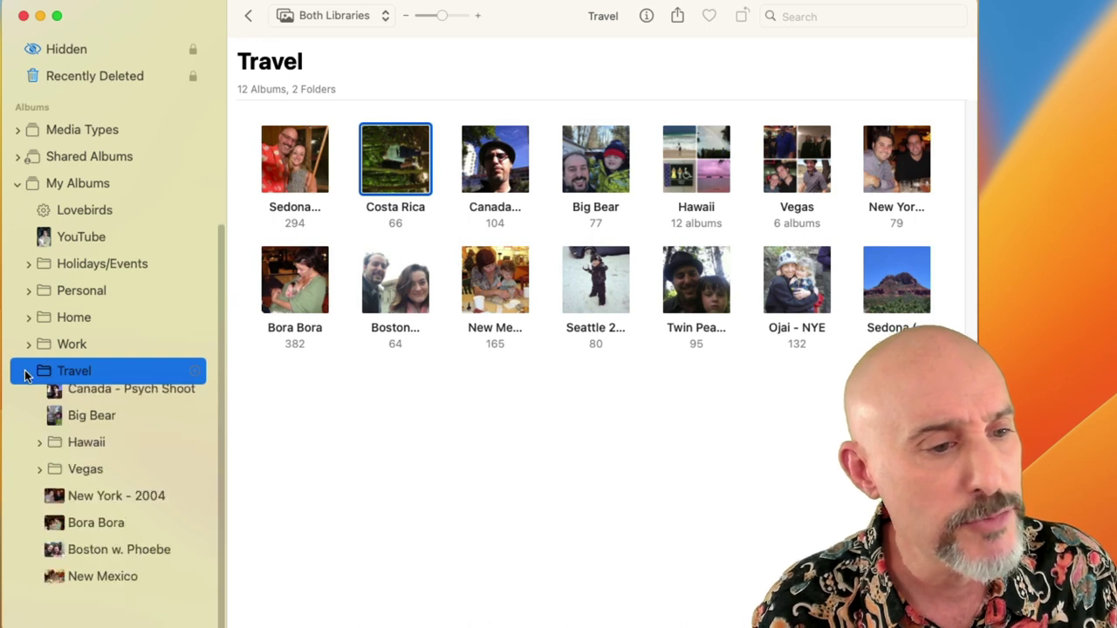
{"action": "left_click", "coordinate": [88, 398]}
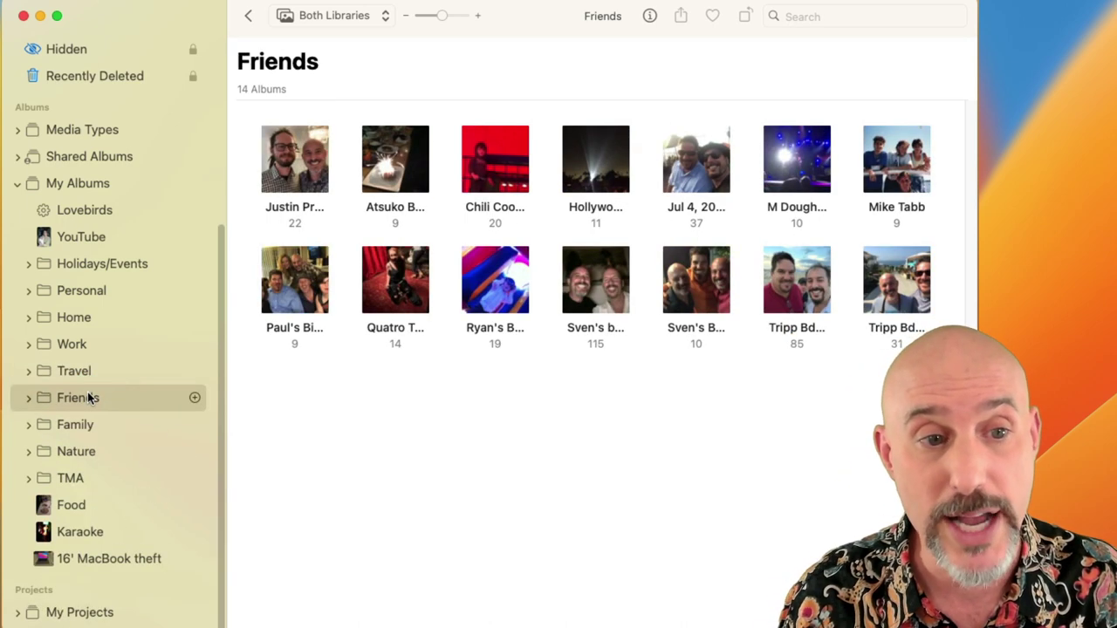
{"action": "left_click", "coordinate": [79, 425]}
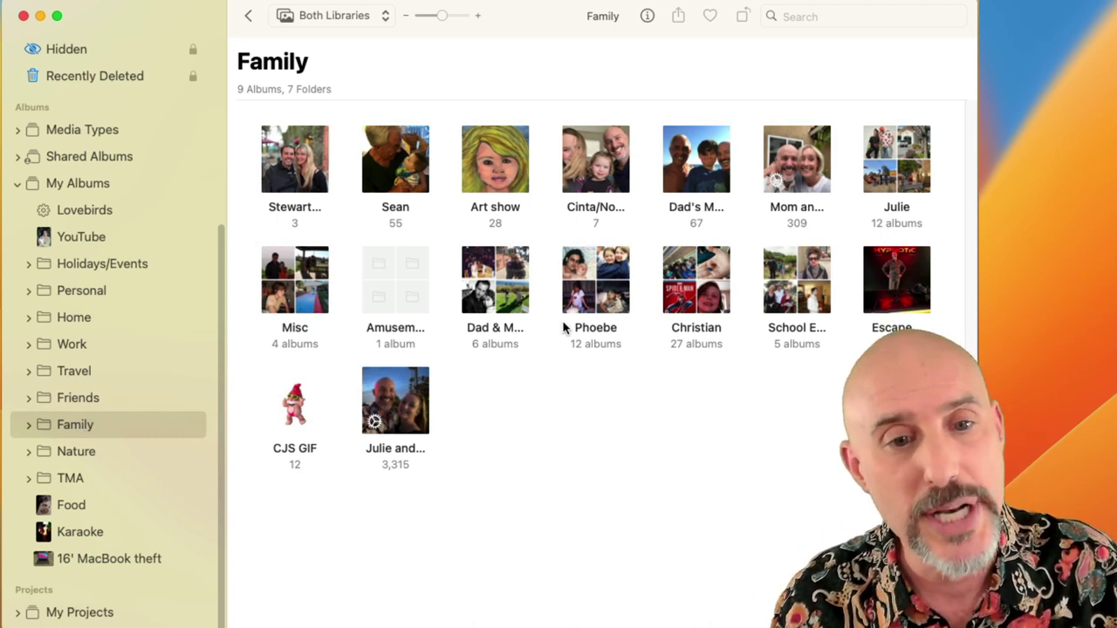
{"action": "double_click", "coordinate": [577, 297]}
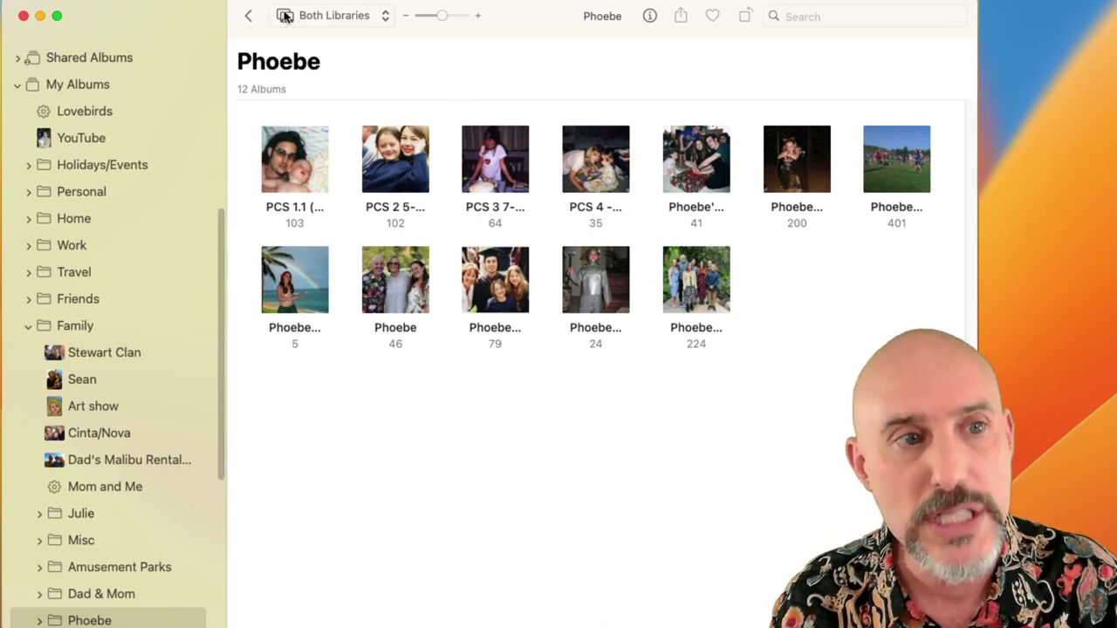
{"action": "left_click", "coordinate": [248, 17]}
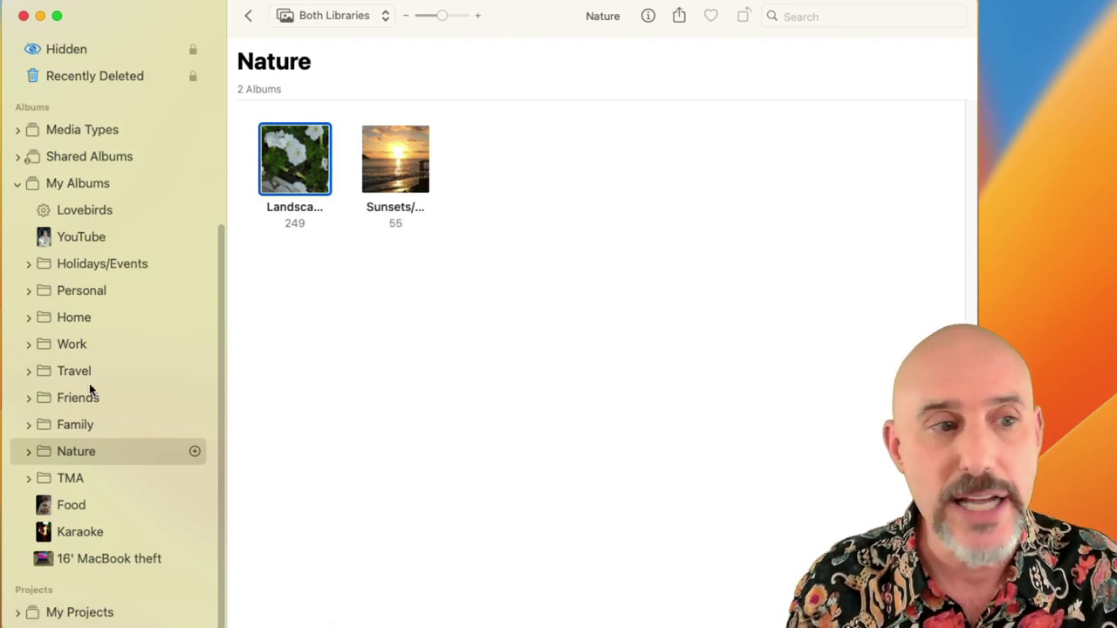
{"action": "left_click", "coordinate": [88, 209]}
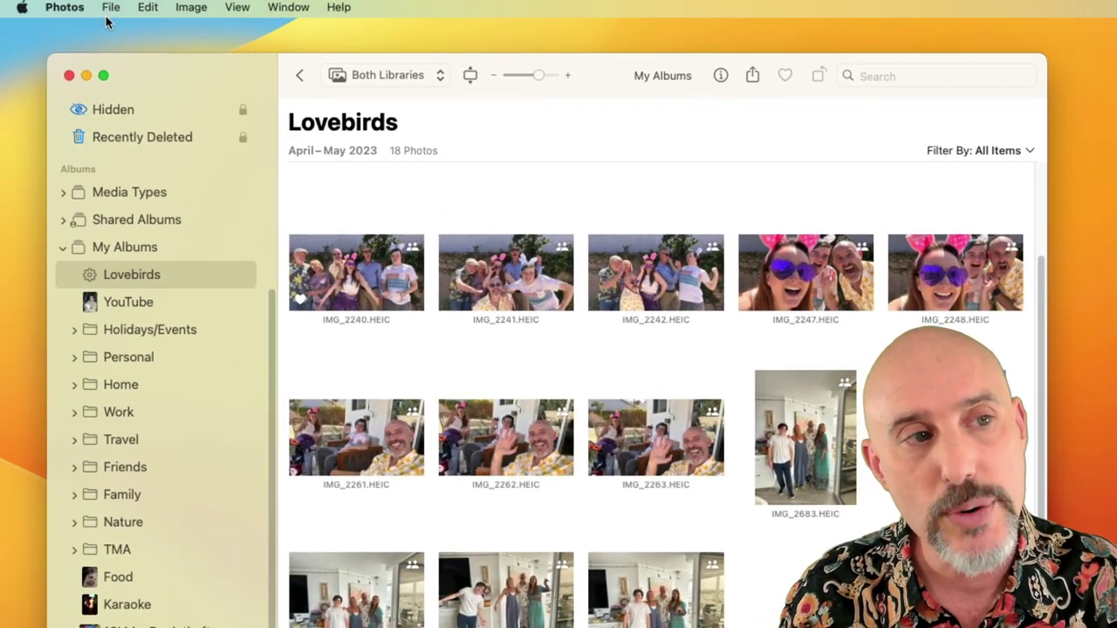
- Create smart album 'To Sort' with the single condition Album is not Any
{"action": "left_click", "coordinate": [111, 7]}
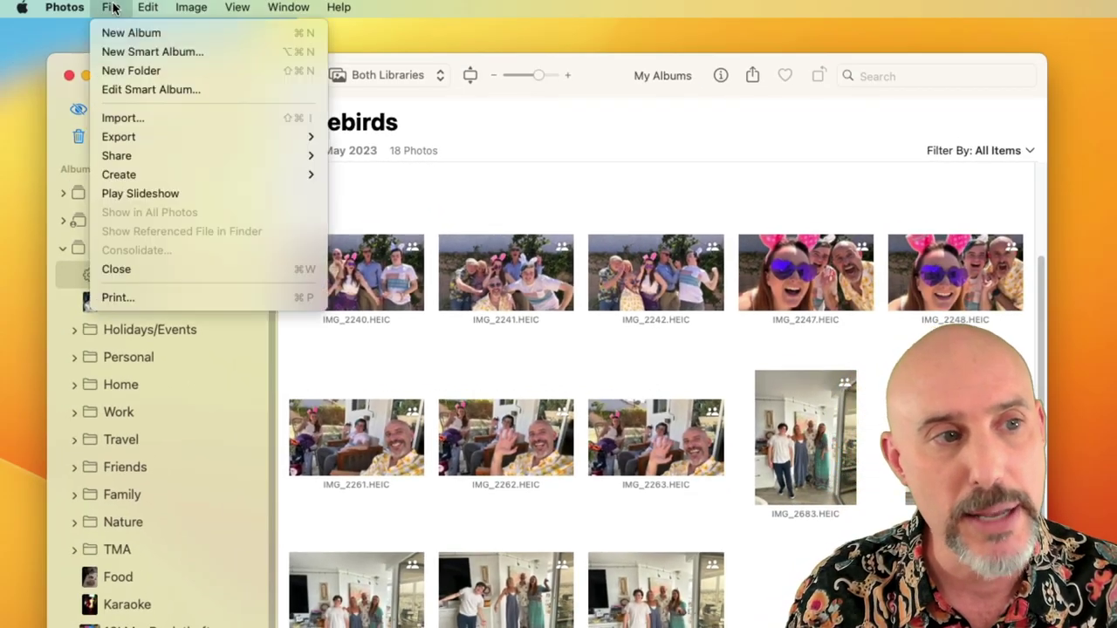
{"action": "left_click", "coordinate": [122, 54]}
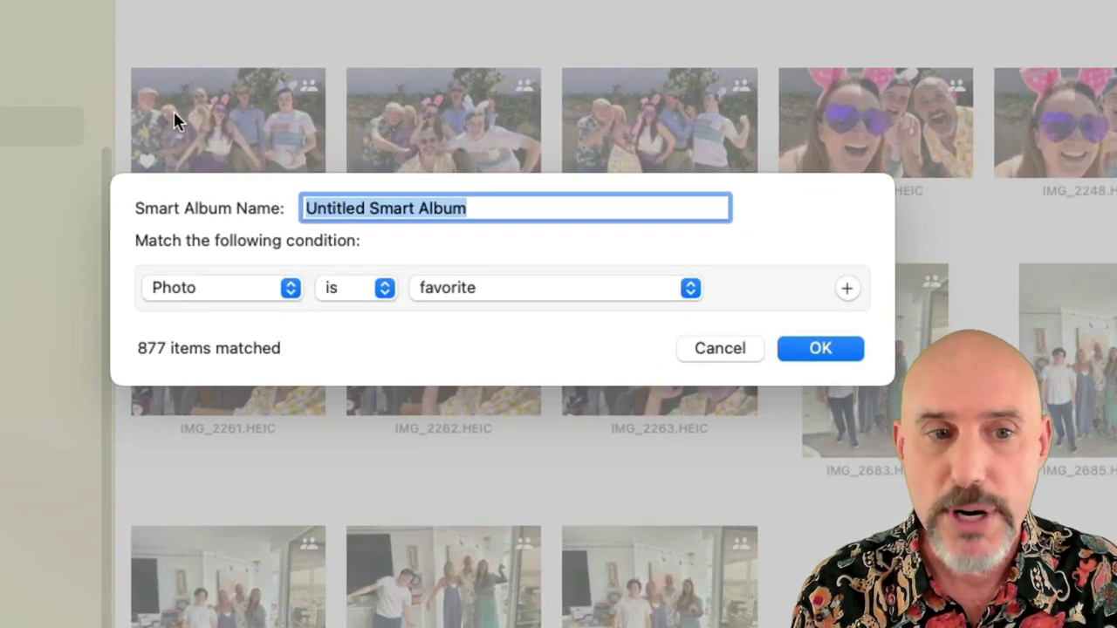
{"action": "type", "text": "To Sort"}
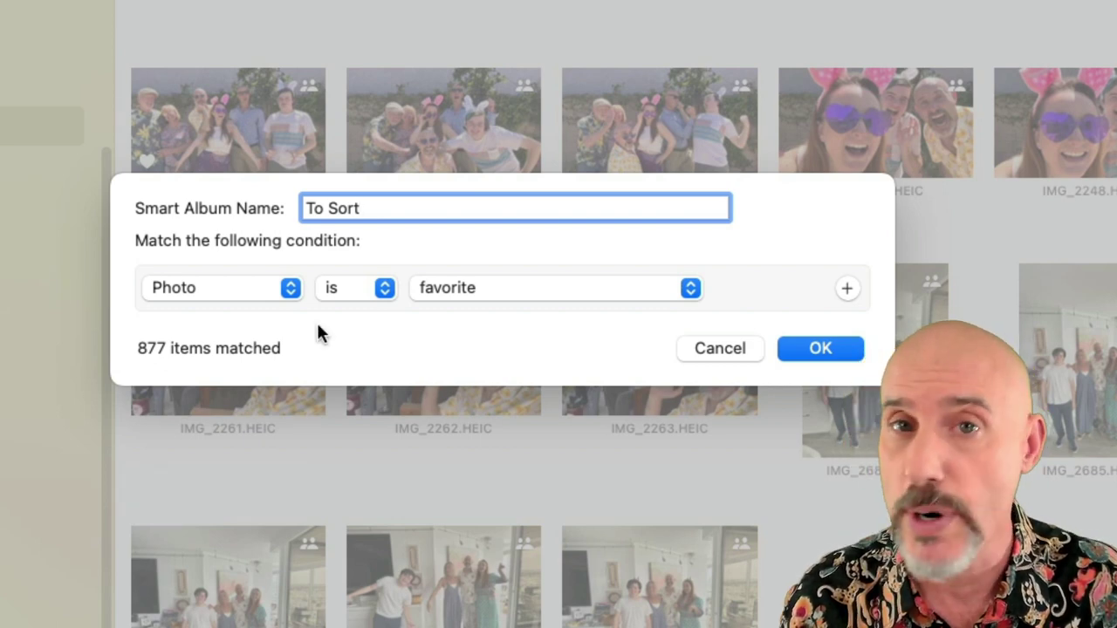
{"action": "left_click", "coordinate": [231, 289]}
{"action": "left_click", "coordinate": [194, 101]}
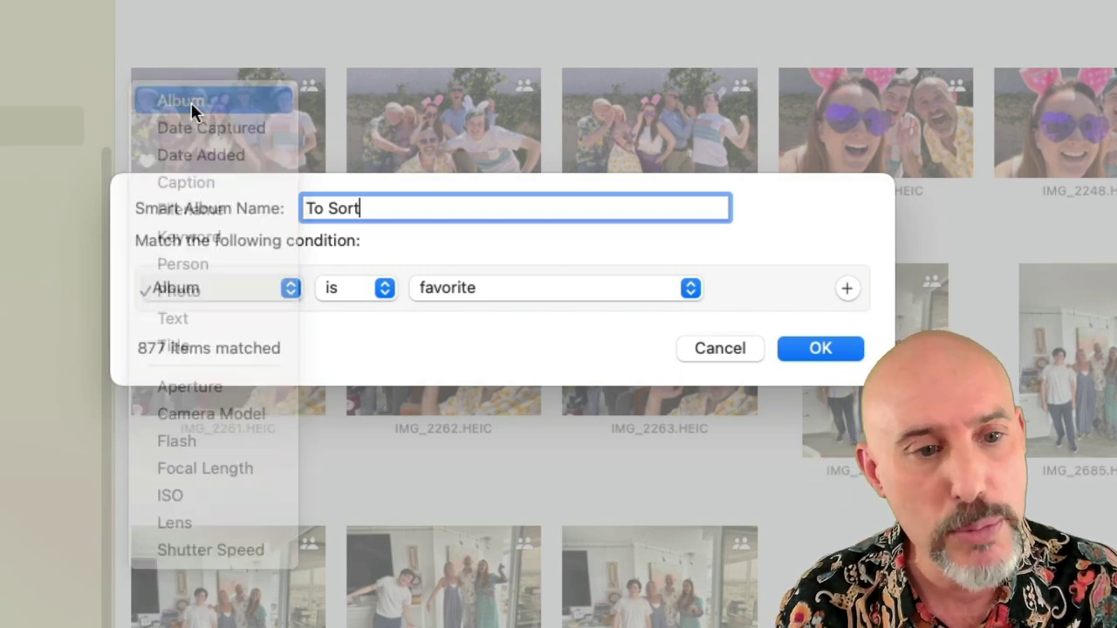
{"action": "left_click", "coordinate": [346, 290]}
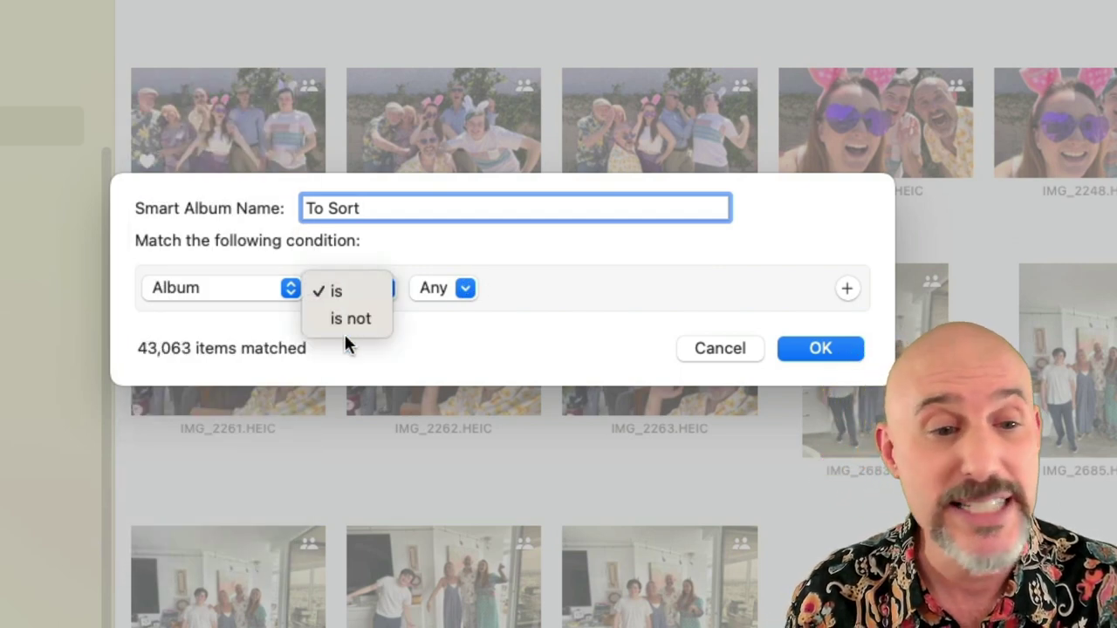
{"action": "left_click", "coordinate": [348, 319]}
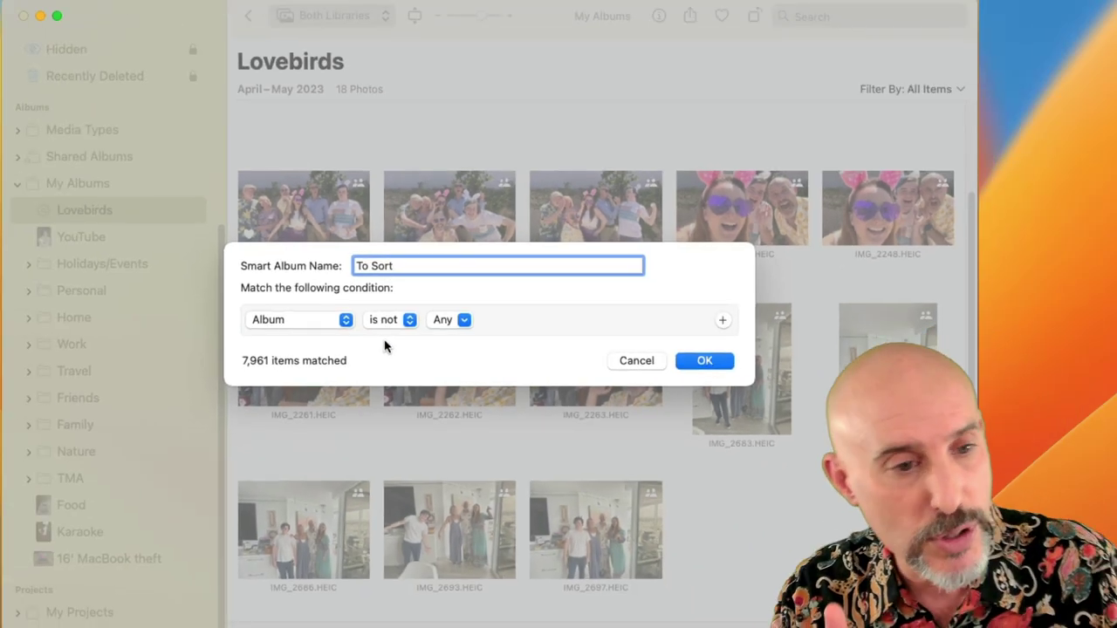
{"action": "left_click", "coordinate": [714, 362]}
{"action": "scroll", "coordinate": [425, 320], "scroll_direction": "up", "scroll_amount": 3}
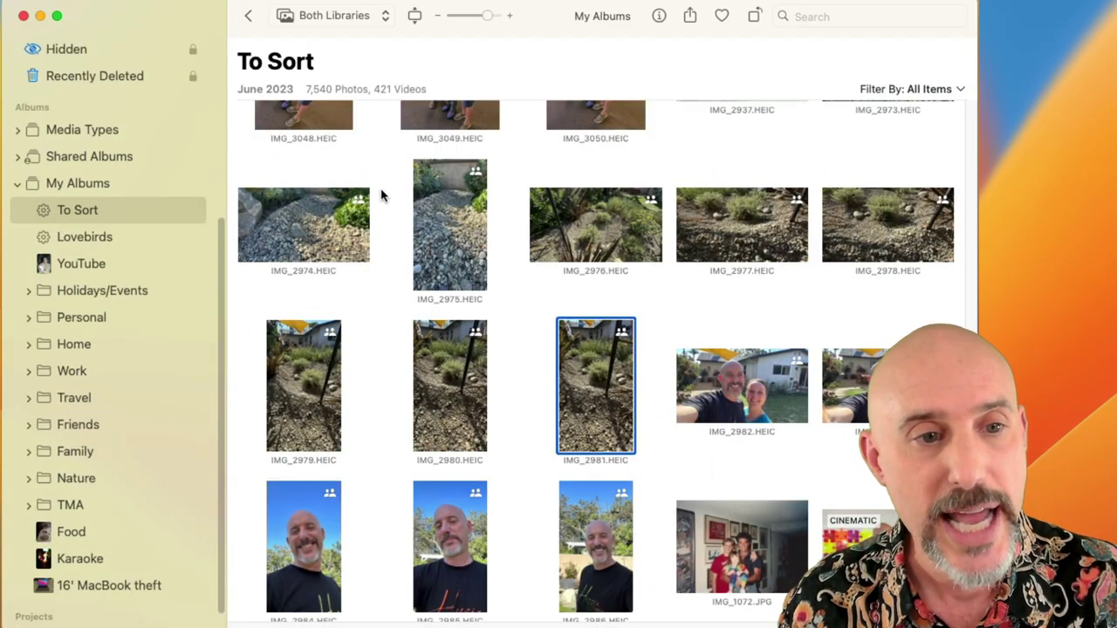
- Select photos IMG_2974 through IMG_2981 and add them to an album in the Home folder
{"action": "left_click", "coordinate": [318, 217]}
{"action": "left_click", "coordinate": [589, 398], "text": "shift"}
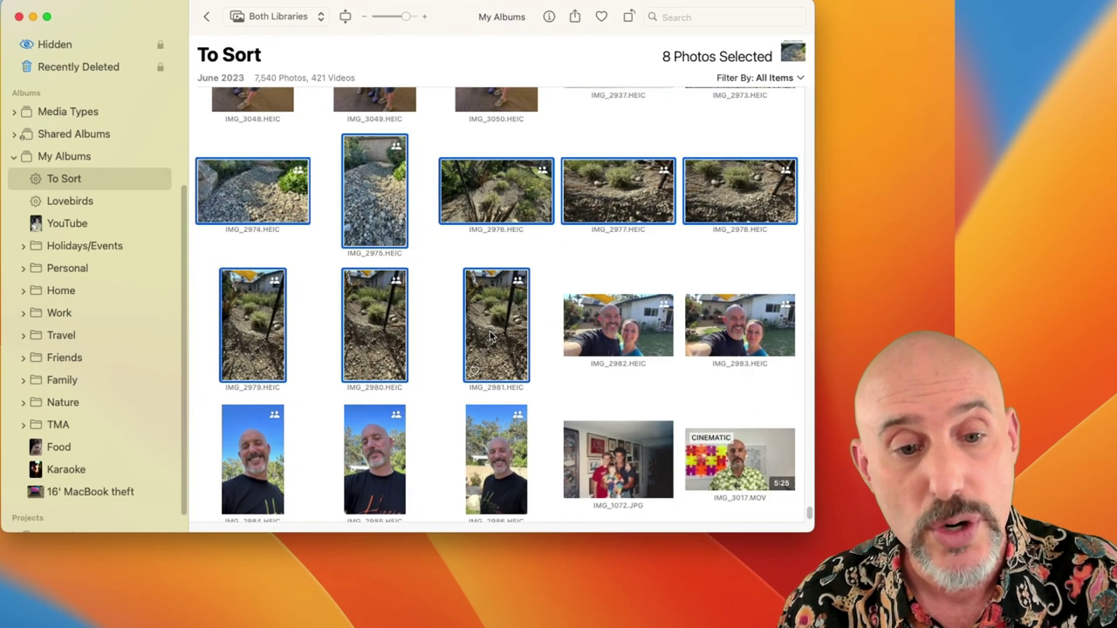
{"action": "right_click", "coordinate": [589, 395]}
{"action": "mouse_move", "coordinate": [547, 567]}
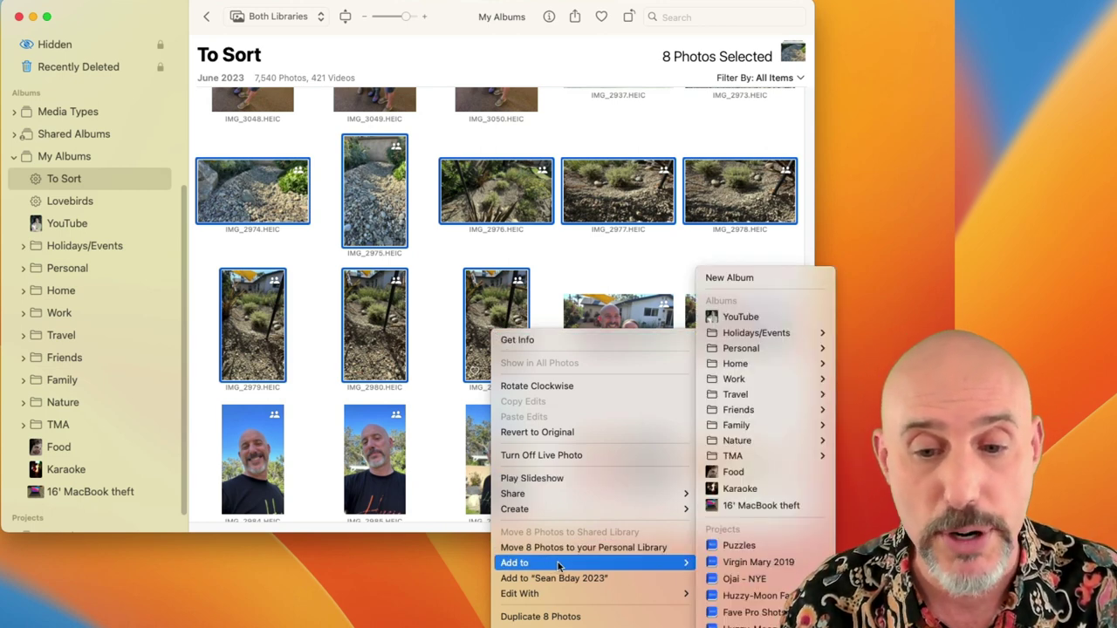
{"action": "mouse_move", "coordinate": [721, 362]}
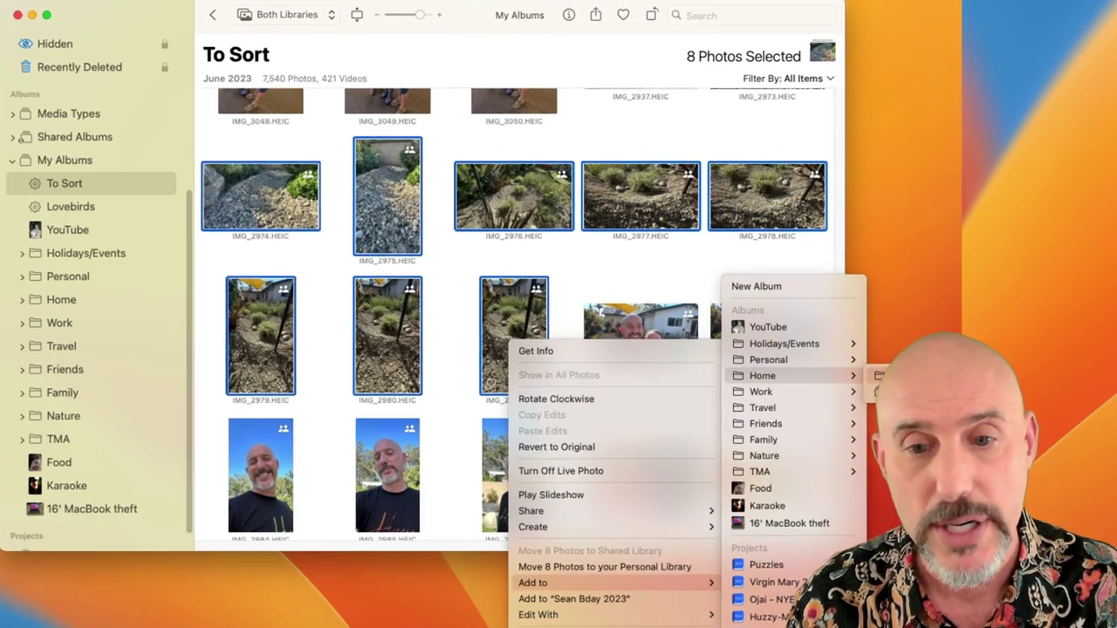
{"action": "left_click", "coordinate": [869, 364]}
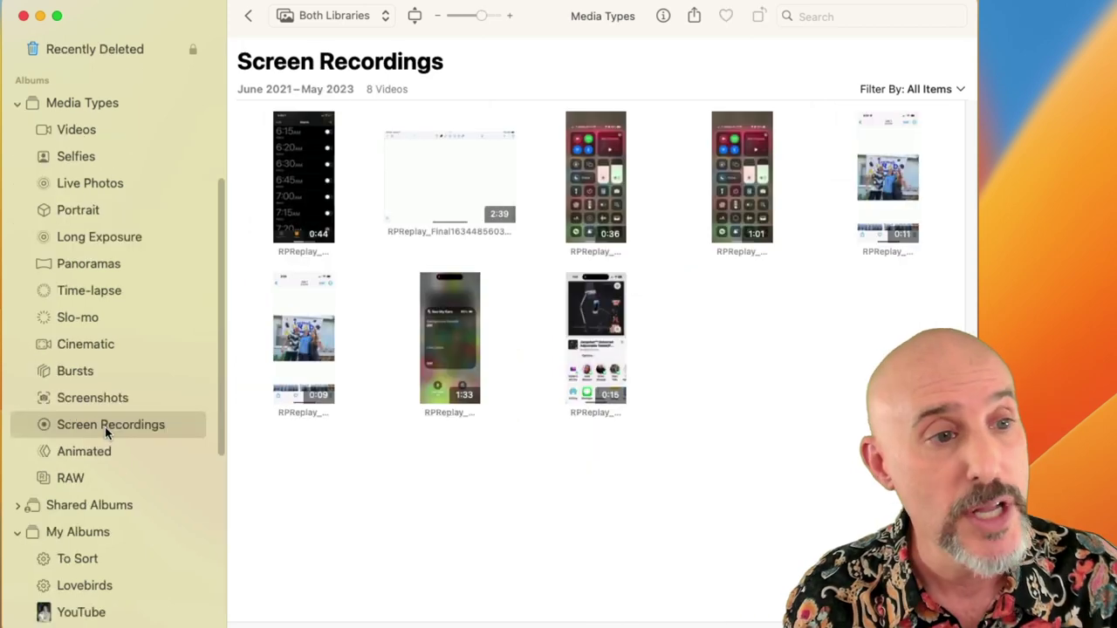
- View Videos, Selfies, Screenshots, Screen Recordings and Live Photos, then collapse Media Types to its 14-album overview
{"action": "left_click", "coordinate": [86, 131]}
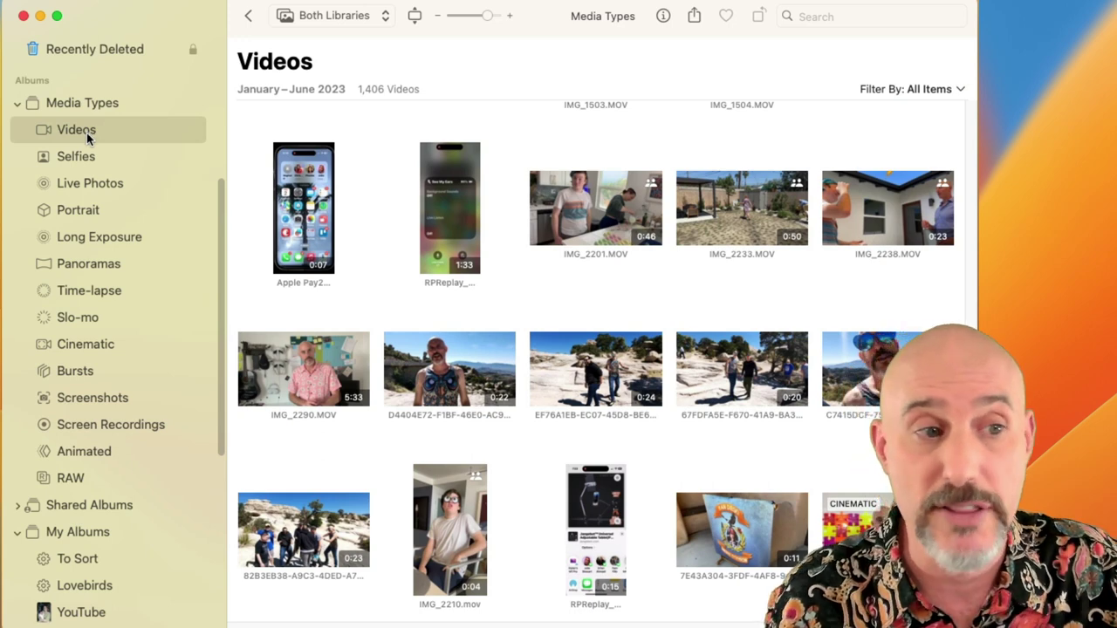
{"action": "left_click", "coordinate": [89, 155]}
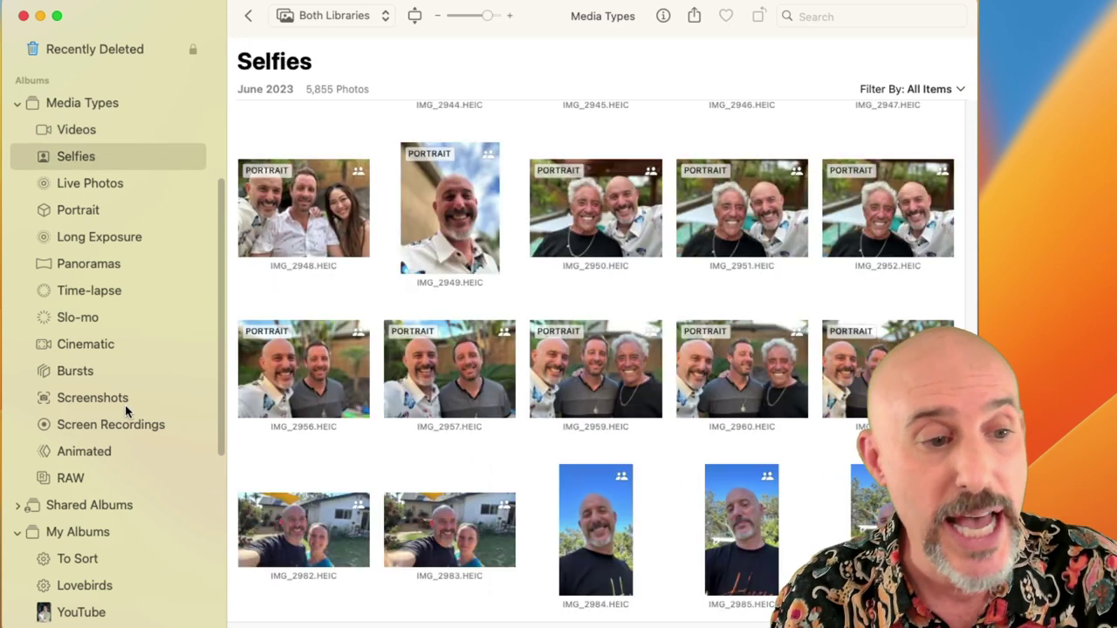
{"action": "left_click", "coordinate": [125, 404]}
{"action": "left_click", "coordinate": [122, 428]}
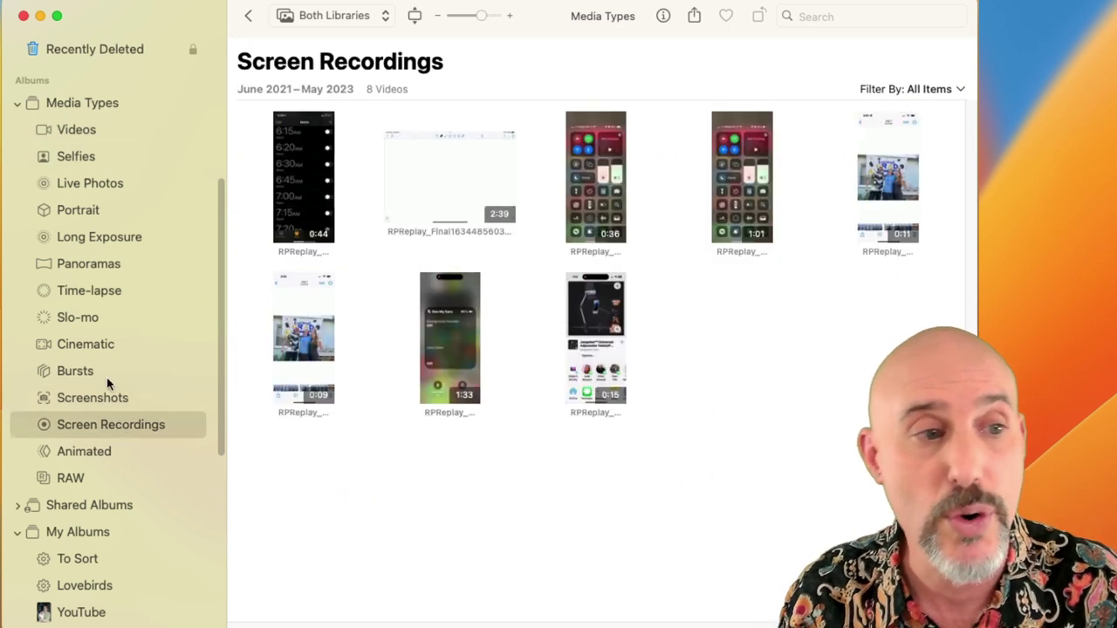
{"action": "left_click", "coordinate": [82, 183]}
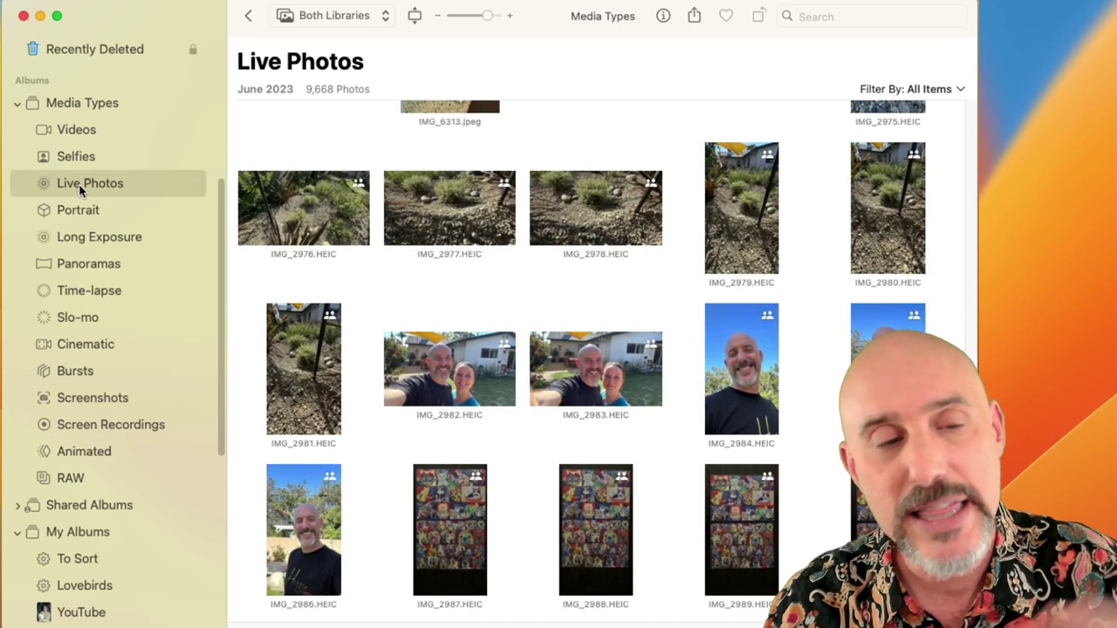
{"action": "key", "text": "Left"}
{"action": "key", "text": "Left"}
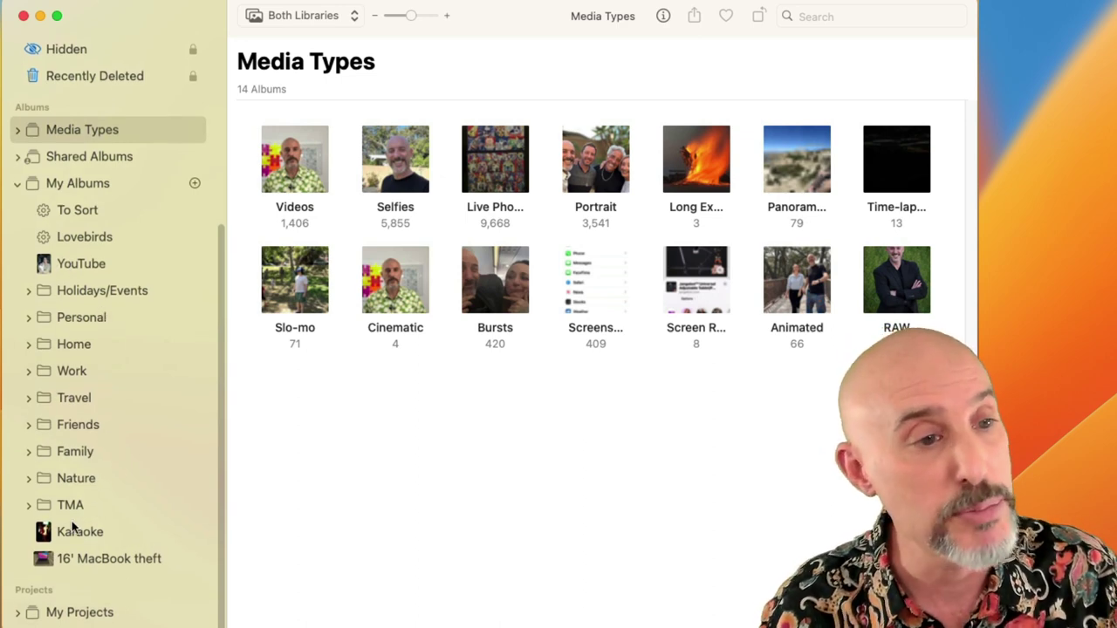
- Move Karaoke into the collapsed Personal folder and reopen To Sort, now 7,532 photos and 421 videos
{"action": "left_click_drag", "start_coordinate": [79, 534], "coordinate": [111, 310]}
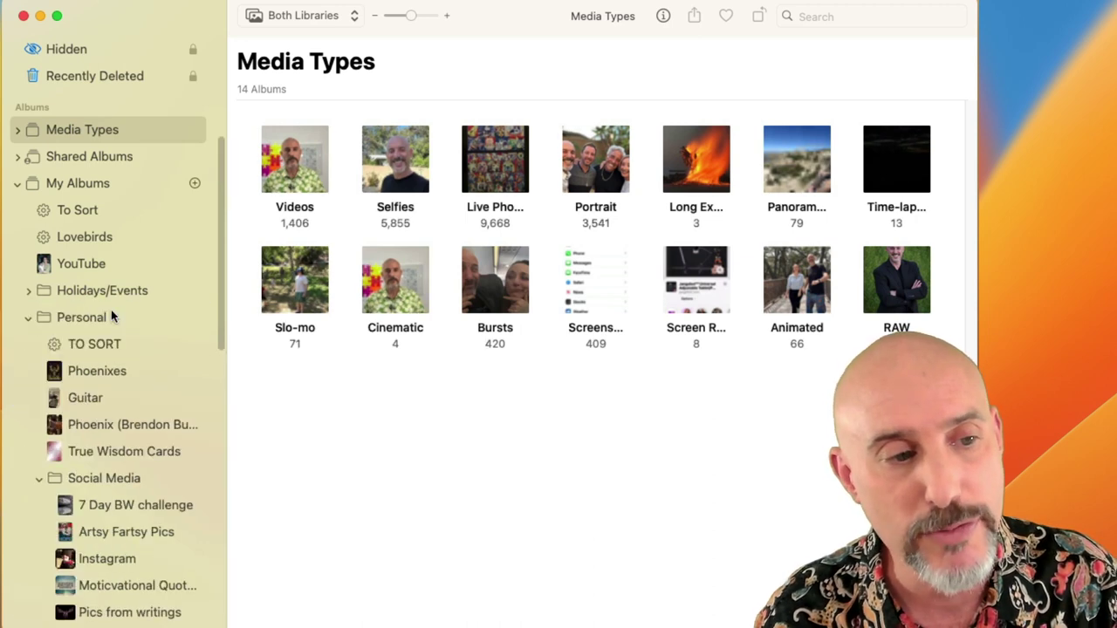
{"action": "left_click", "coordinate": [27, 319]}
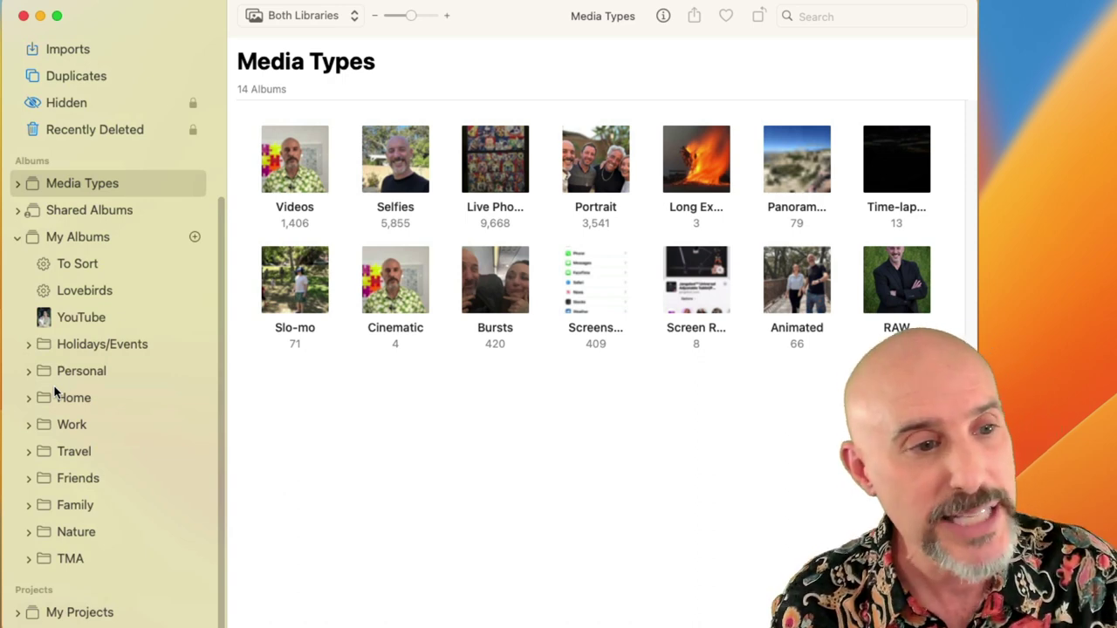
{"action": "left_click", "coordinate": [82, 260]}
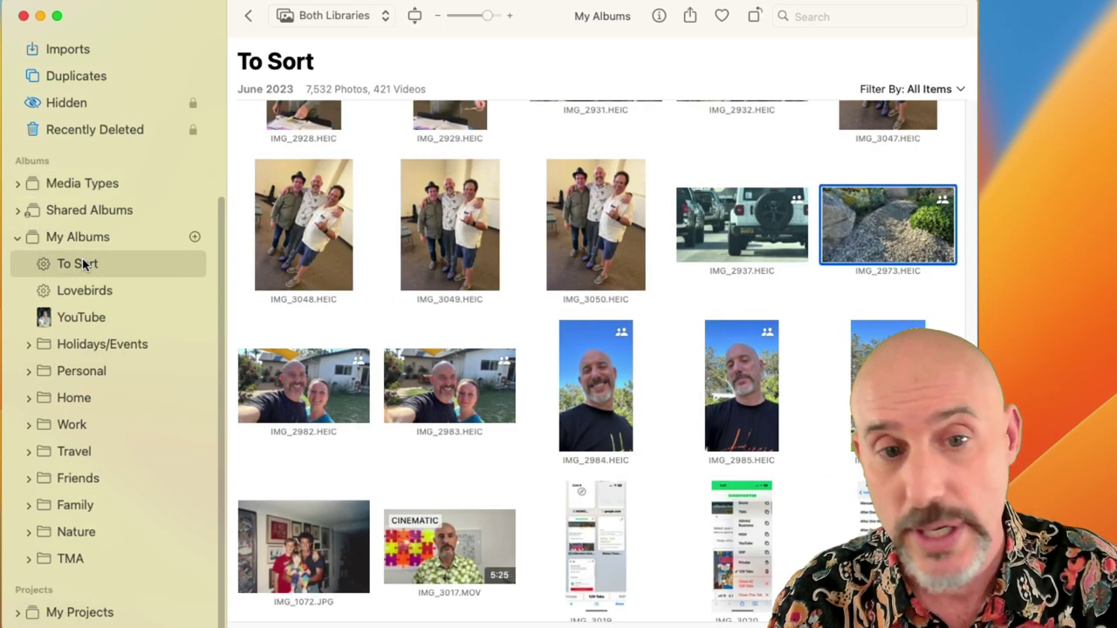